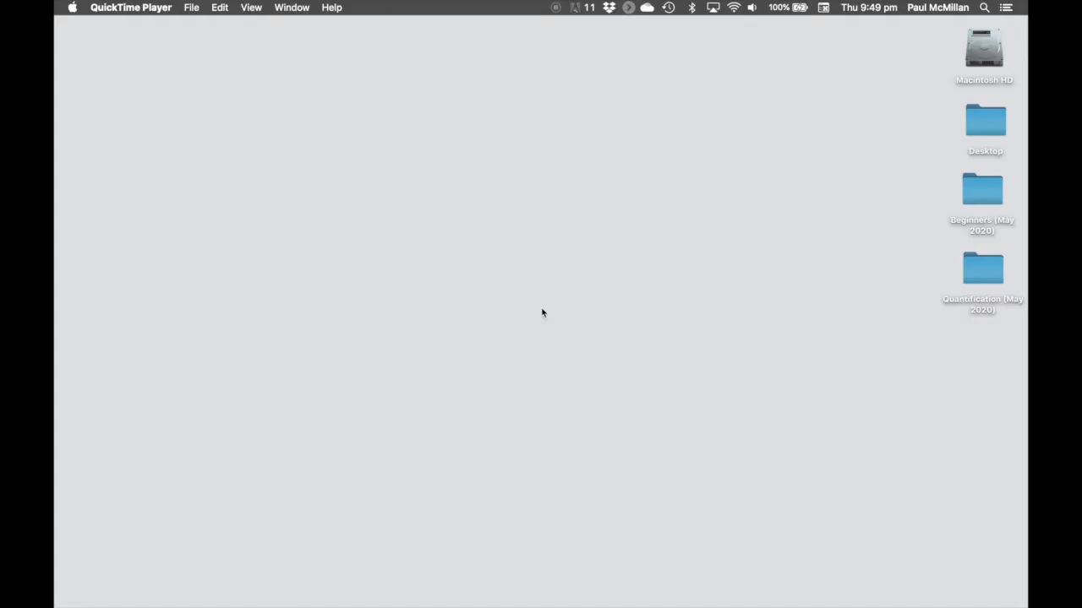
Step: Launch Fiji and place its main window near the upper corner of the desktop
{"action": "mouse_move", "coordinate": [56, 370]}
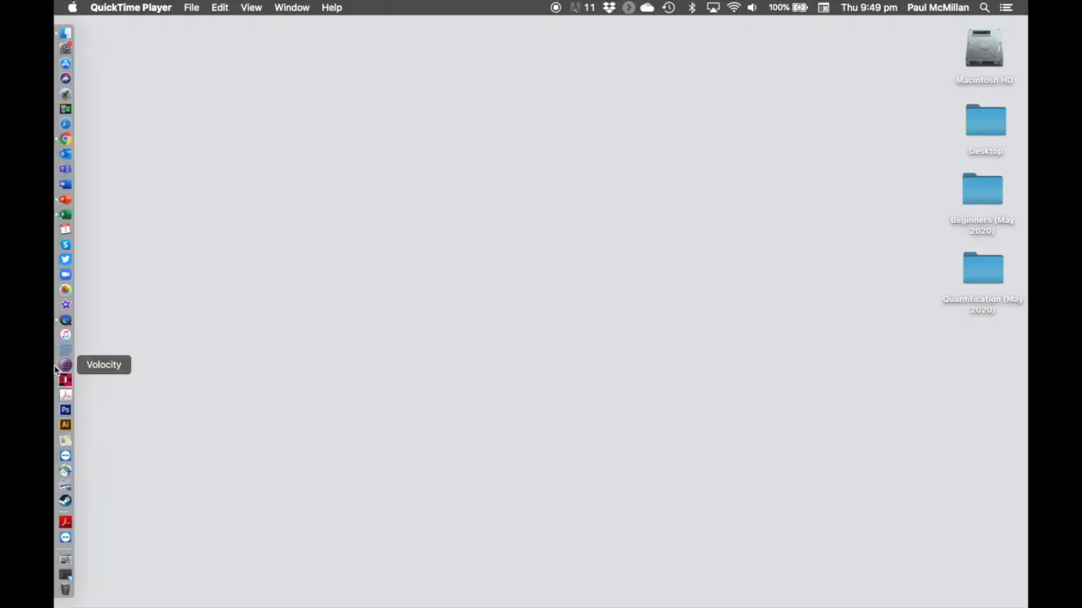
{"action": "left_click", "coordinate": [65, 352]}
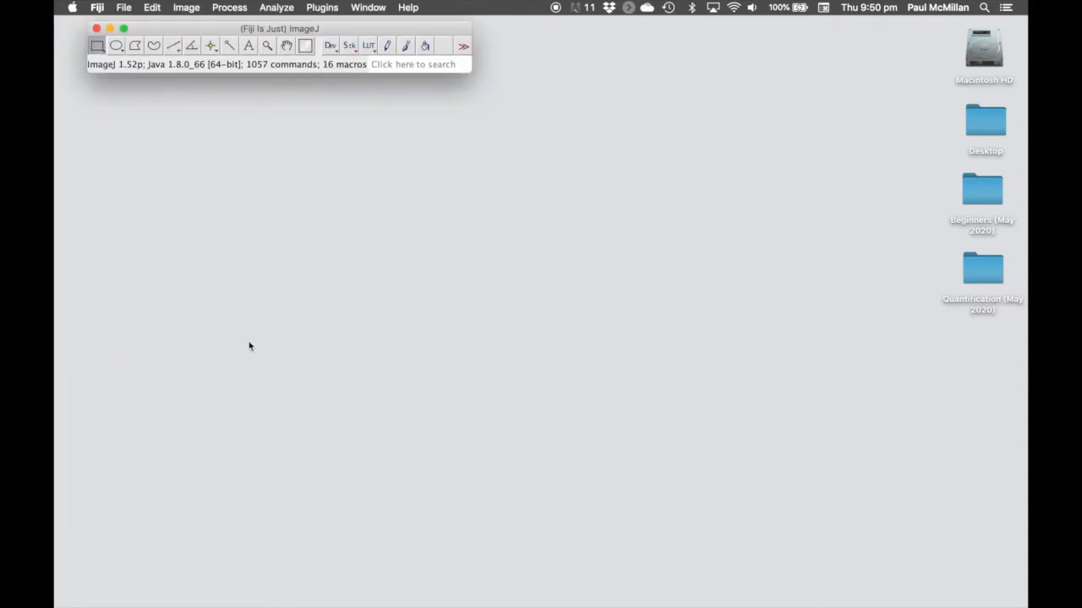
{"action": "left_click_drag", "start_coordinate": [202, 31], "coordinate": [200, 30]}
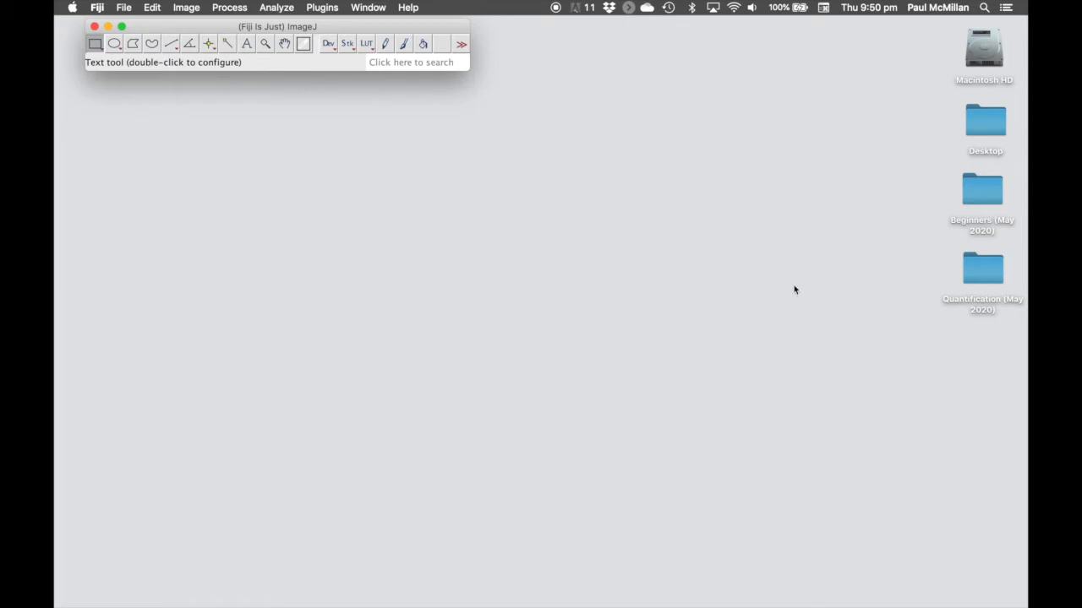
Step: Open the FIJI for Beginners demo data folder inside Beginners (May 2020) and resize its window to sit beside Fiji with all files listed
{"action": "left_click", "coordinate": [988, 200]}
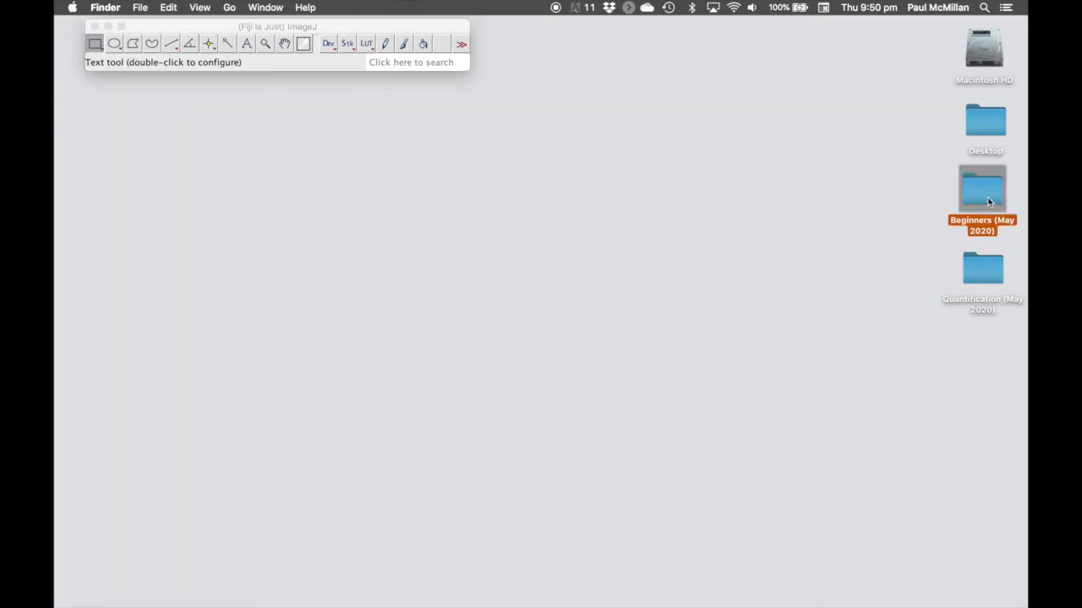
{"action": "double_click", "coordinate": [988, 200]}
{"action": "double_click", "coordinate": [533, 153]}
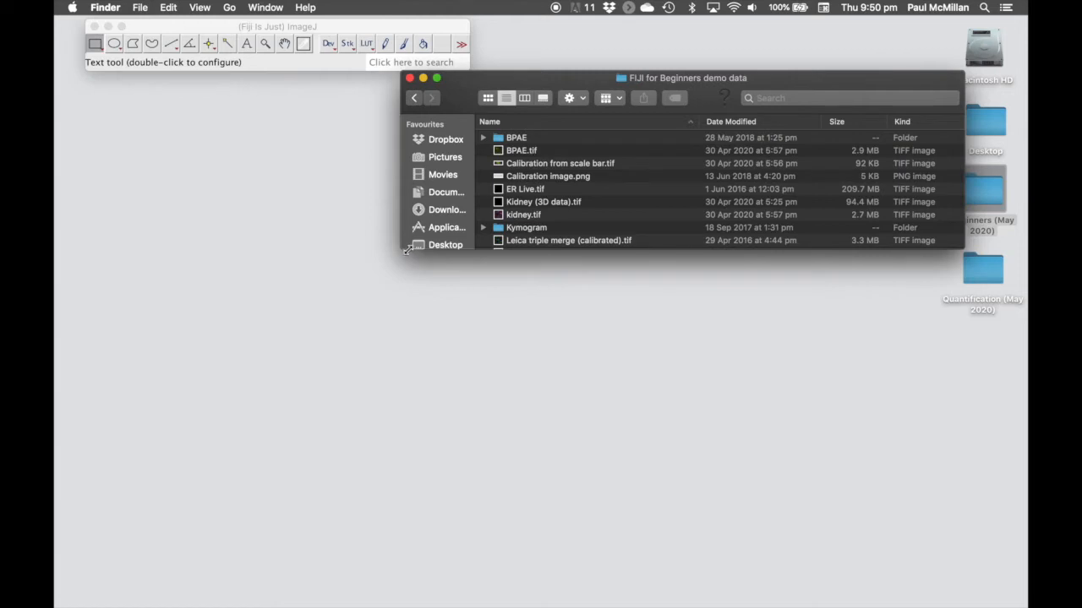
{"action": "left_click_drag", "start_coordinate": [408, 249], "coordinate": [715, 425]}
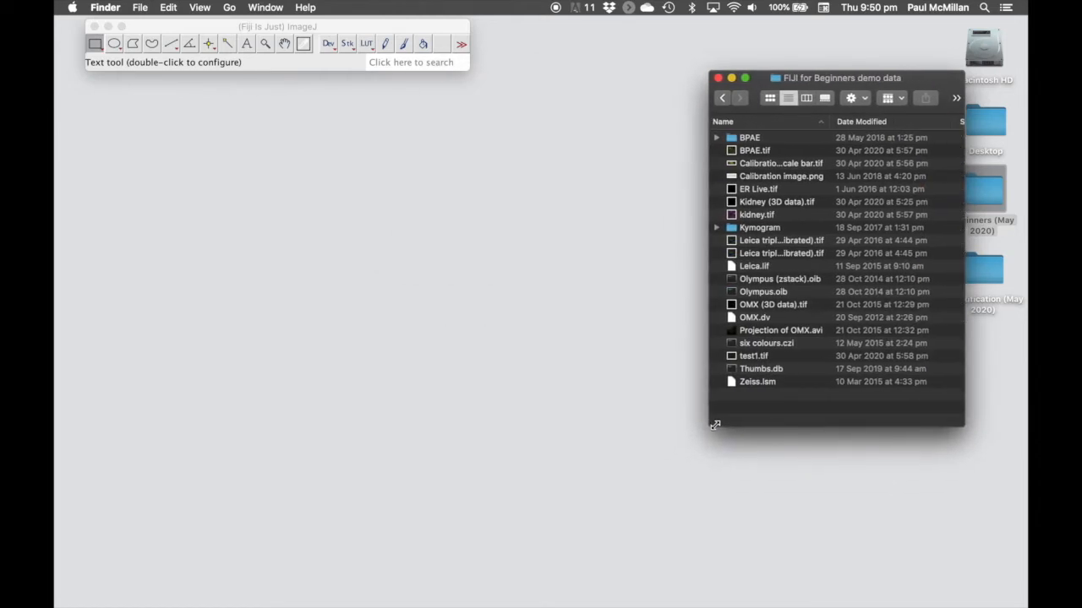
{"action": "left_click_drag", "start_coordinate": [910, 78], "coordinate": [961, 99]}
Step: Open BPAE.tif from the FIJI for Beginners demo data folder with Fiji's Open command, view it below the toolbar, and close it
{"action": "left_click", "coordinate": [404, 31]}
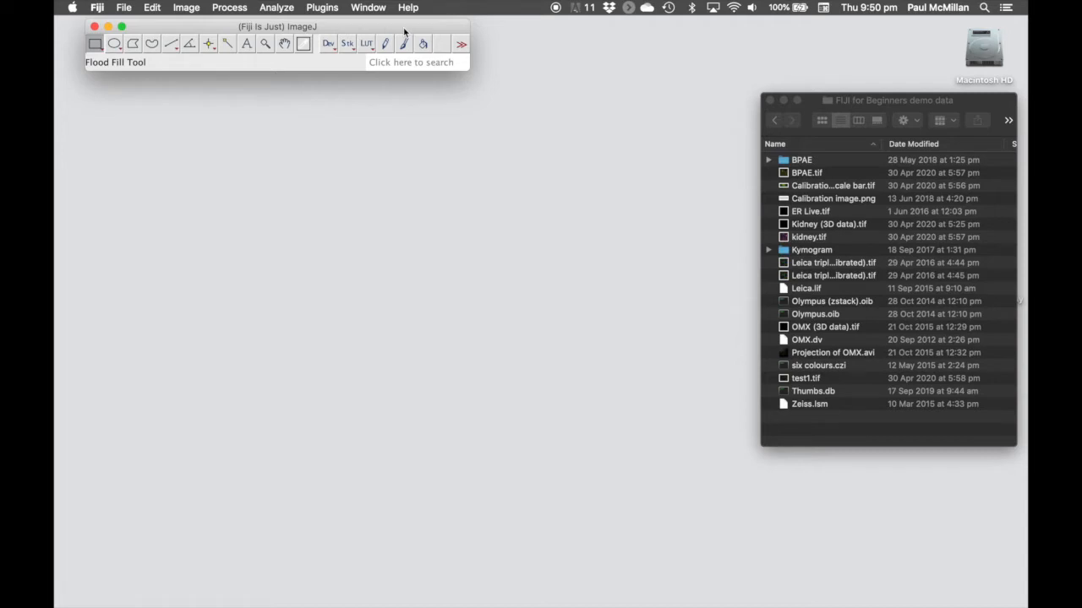
{"action": "left_click", "coordinate": [127, 9]}
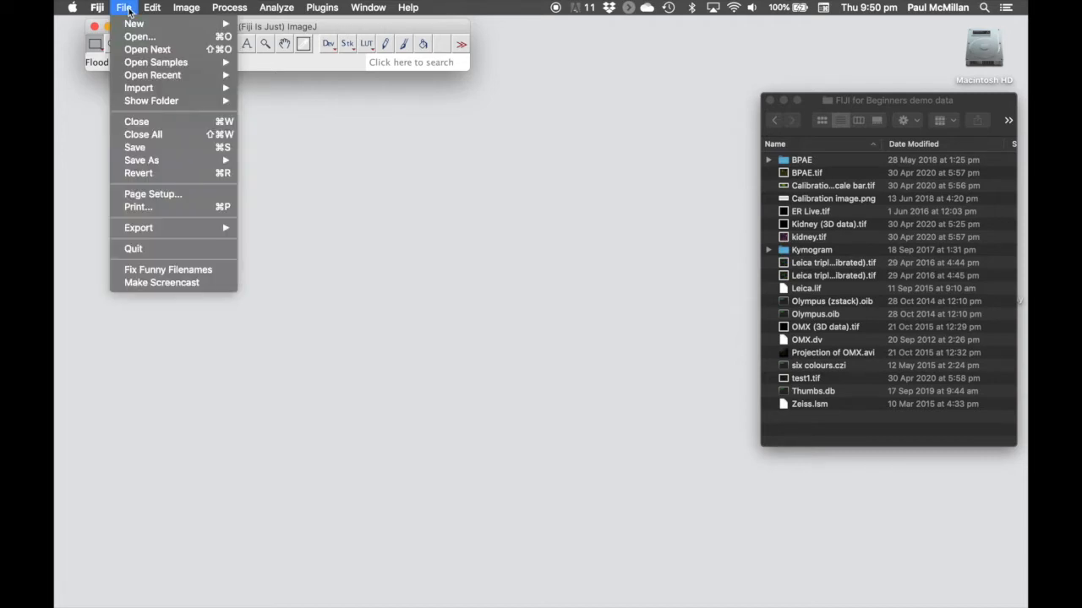
{"action": "left_click", "coordinate": [146, 38]}
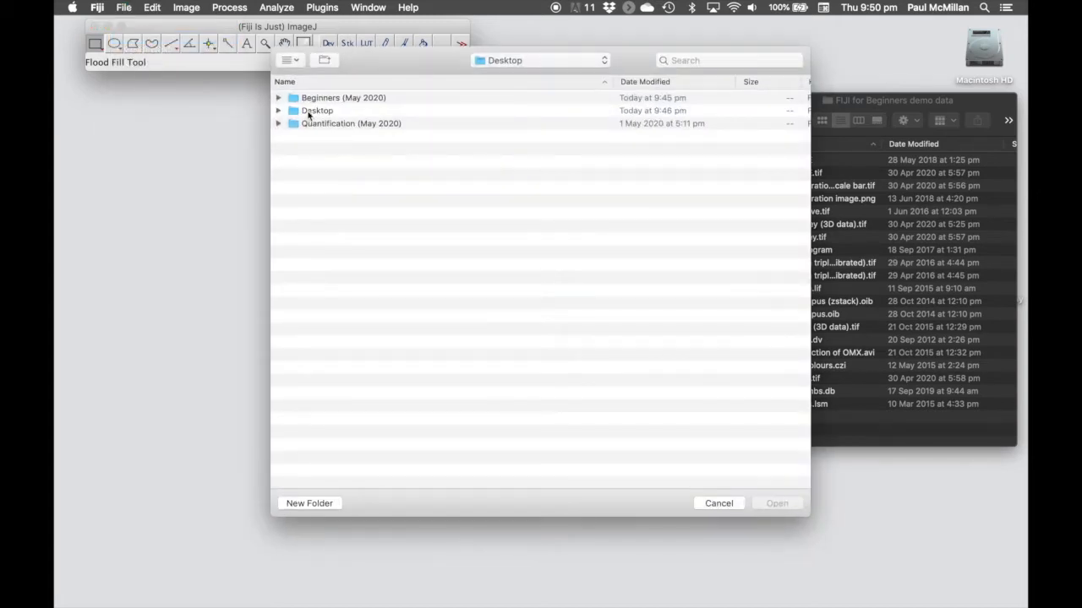
{"action": "left_click", "coordinate": [315, 103]}
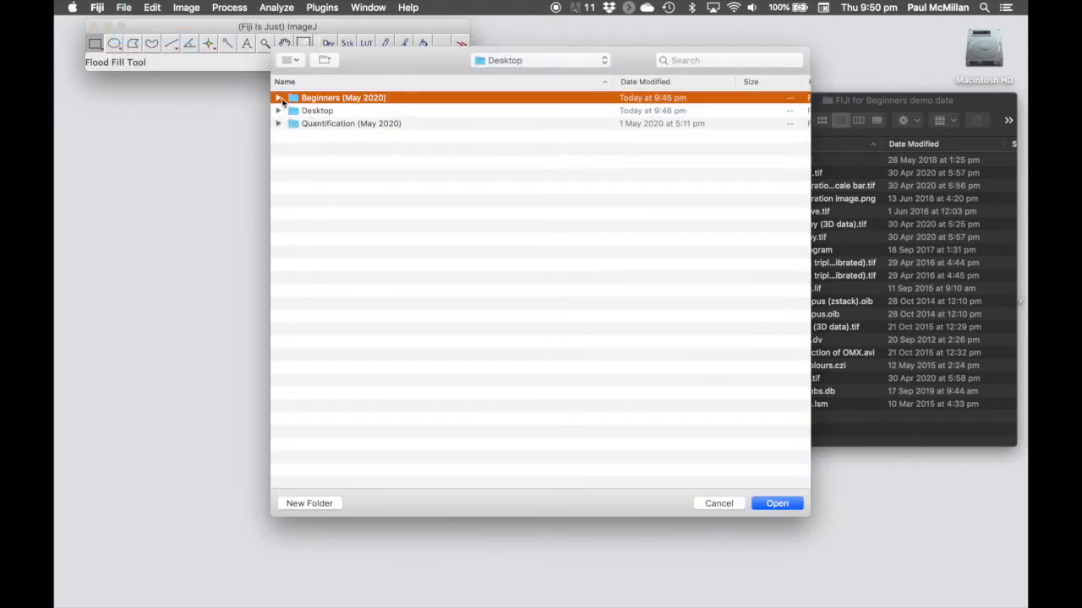
{"action": "left_click", "coordinate": [278, 98]}
{"action": "double_click", "coordinate": [304, 125]}
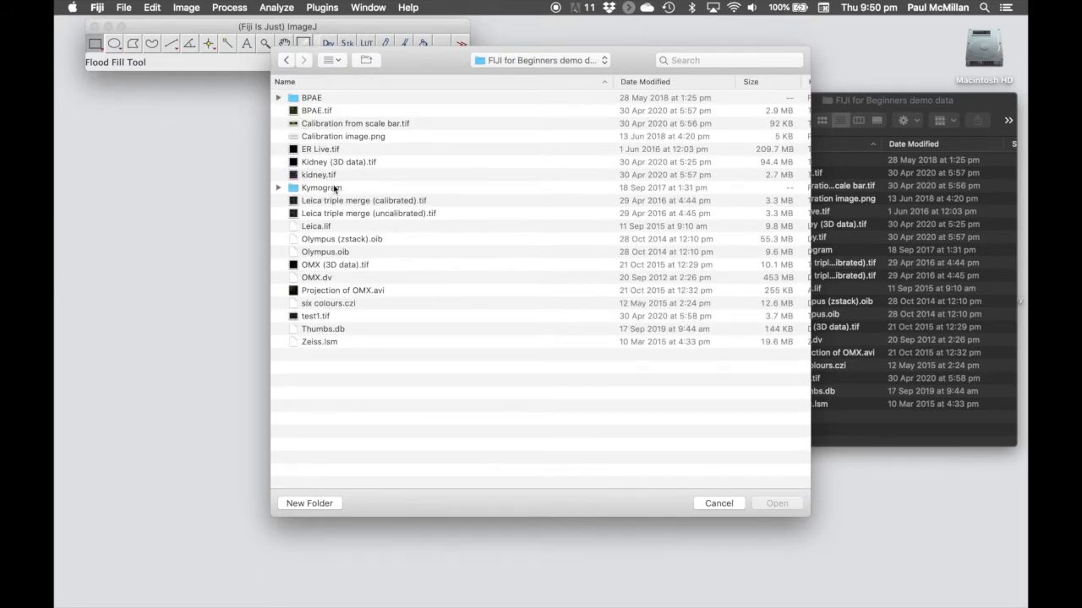
{"action": "left_click", "coordinate": [319, 112]}
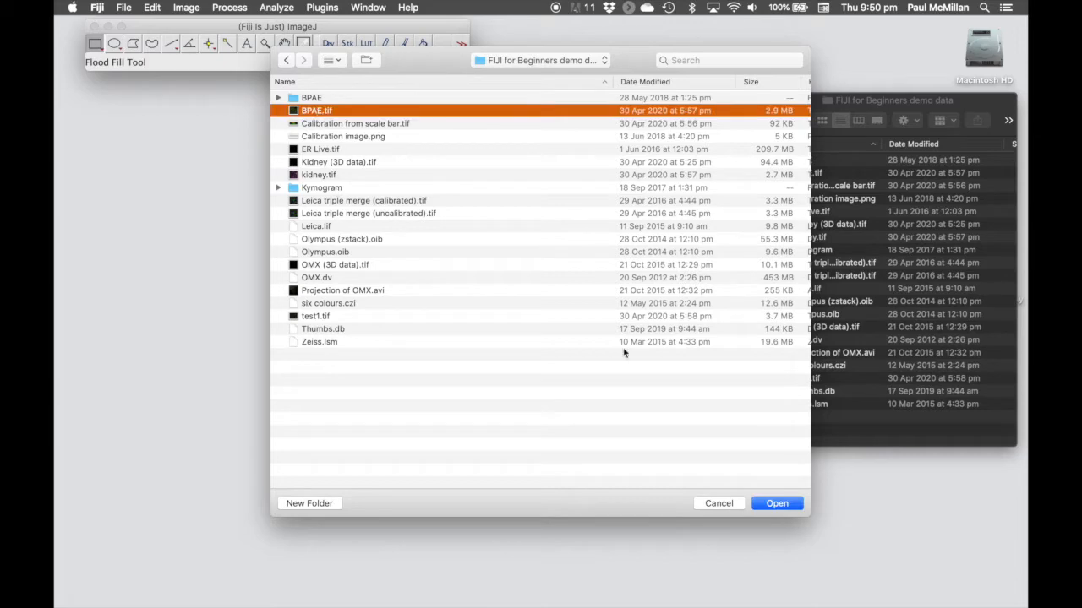
{"action": "left_click", "coordinate": [777, 503]}
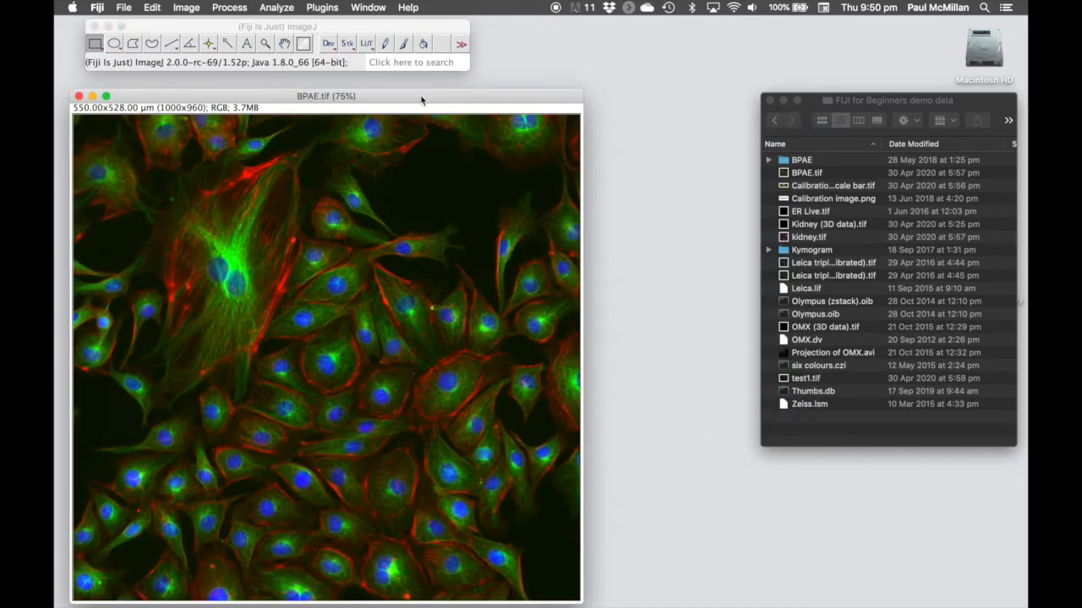
{"action": "left_click_drag", "start_coordinate": [425, 99], "coordinate": [427, 89]}
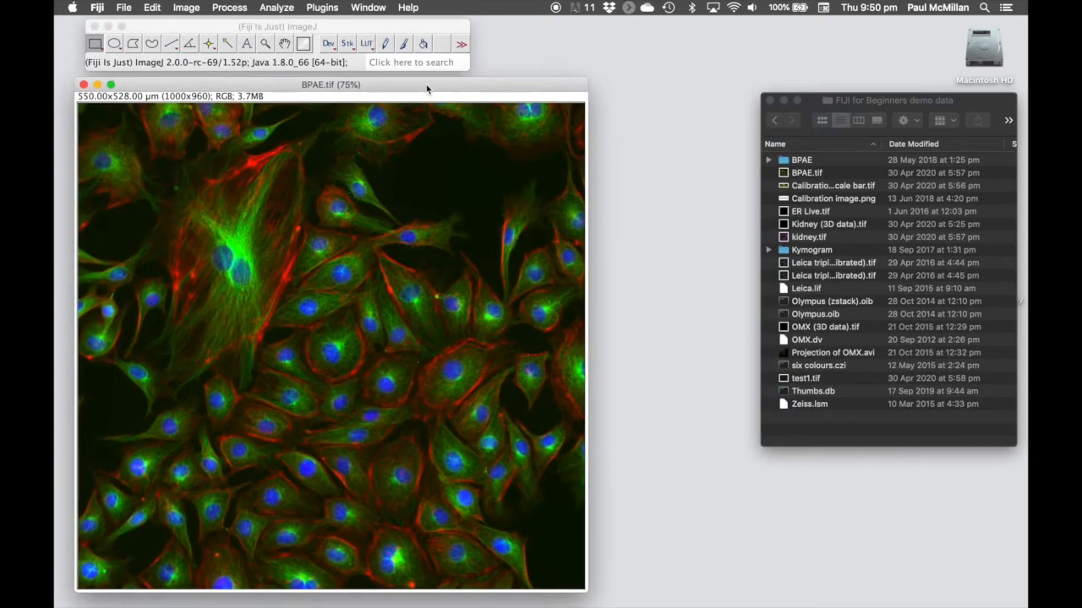
{"action": "left_click", "coordinate": [84, 85]}
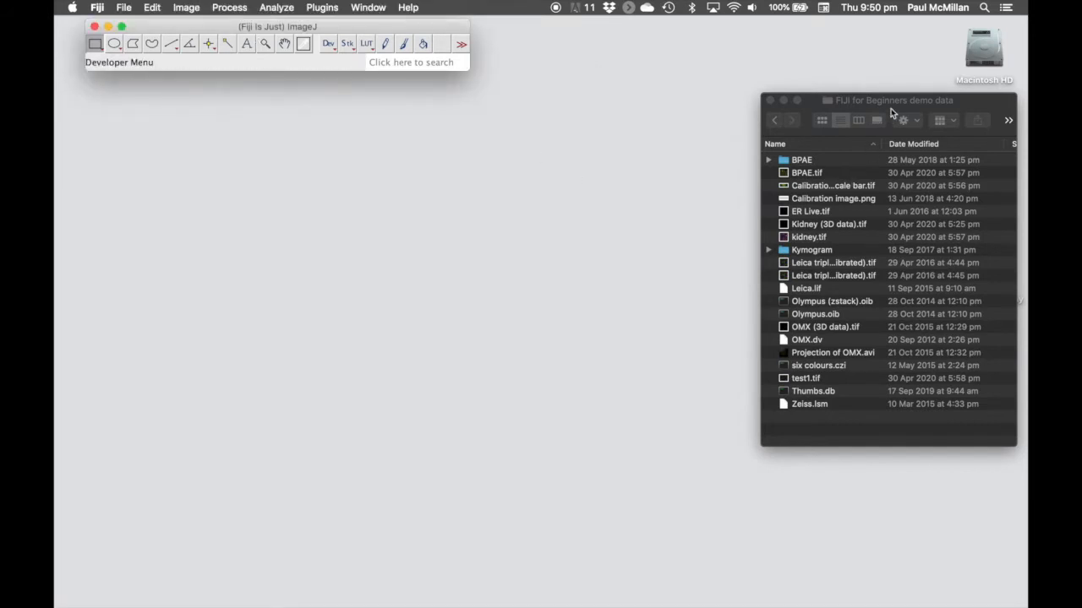
Step: Load BPAE.tif into Fiji twice by dropping it from the Finder folder onto the Fiji window, closing the image each time
{"action": "left_click", "coordinate": [891, 108]}
{"action": "left_click", "coordinate": [811, 174]}
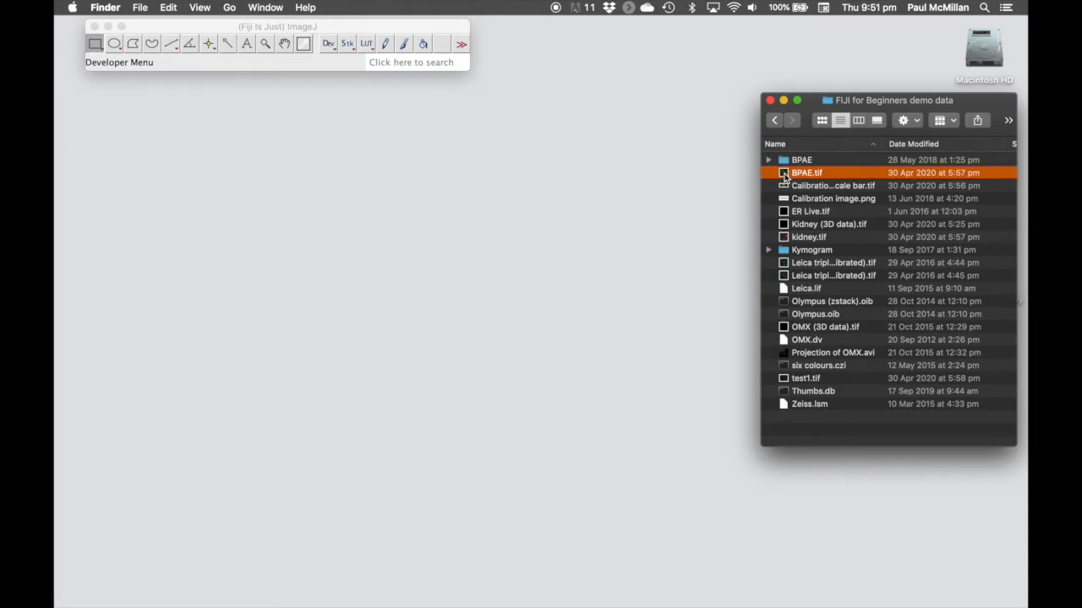
{"action": "left_click_drag", "start_coordinate": [785, 177], "coordinate": [302, 69]}
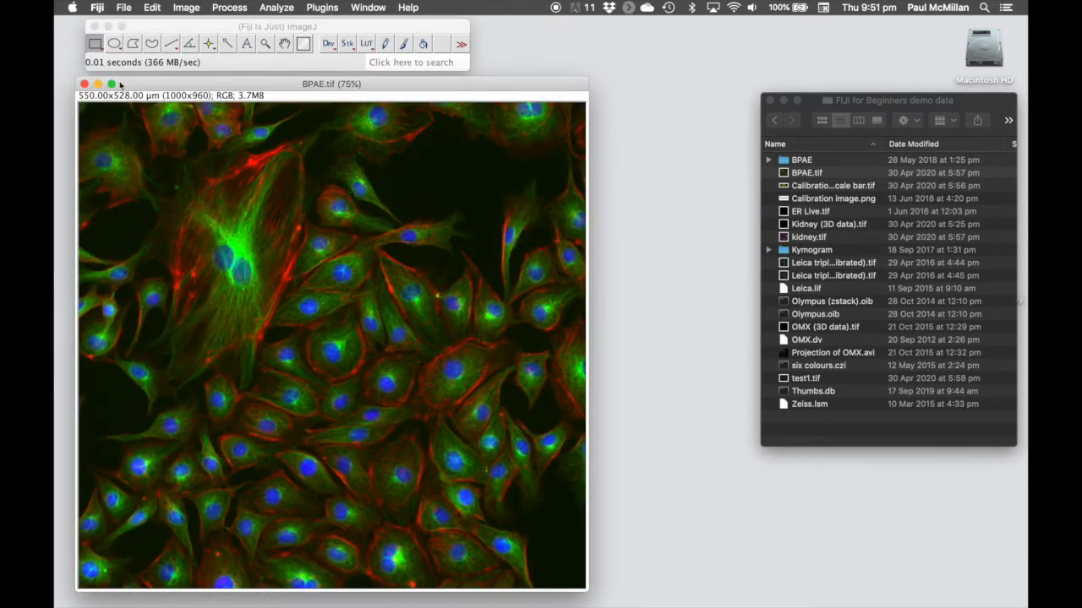
{"action": "left_click", "coordinate": [85, 84]}
{"action": "mouse_move", "coordinate": [783, 178]}
{"action": "left_mouse_down"}
{"action": "mouse_move", "coordinate": [460, 123]}
{"action": "mouse_move", "coordinate": [402, 37]}
{"action": "mouse_move", "coordinate": [435, 122]}
{"action": "mouse_move", "coordinate": [473, 151]}
{"action": "mouse_move", "coordinate": [625, 184]}
{"action": "mouse_move", "coordinate": [801, 178]}
{"action": "left_mouse_up"}
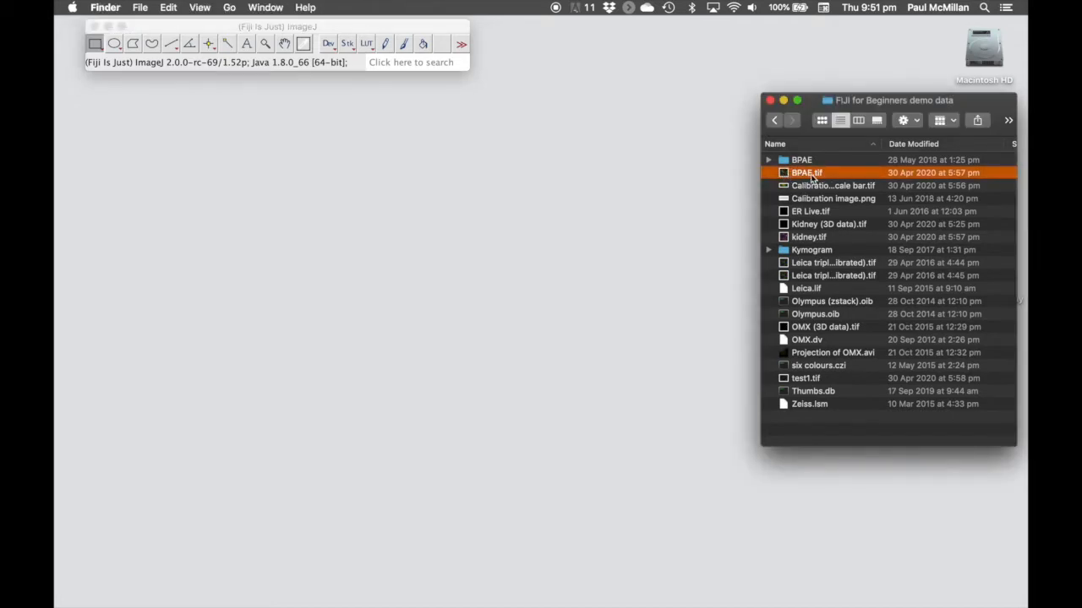
{"action": "left_click_drag", "start_coordinate": [803, 176], "coordinate": [307, 70]}
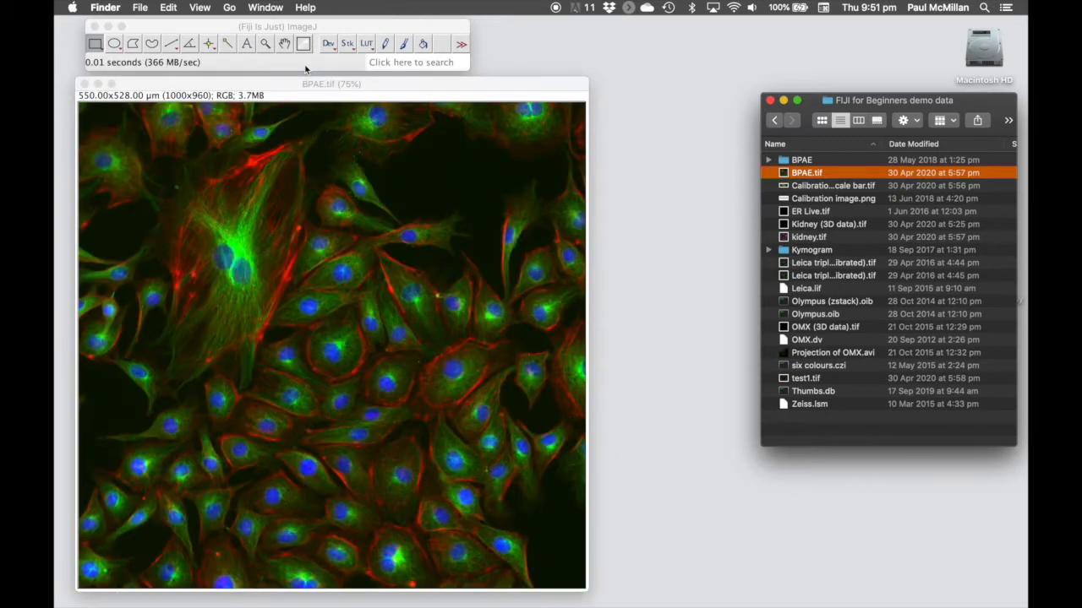
{"action": "left_click", "coordinate": [85, 89]}
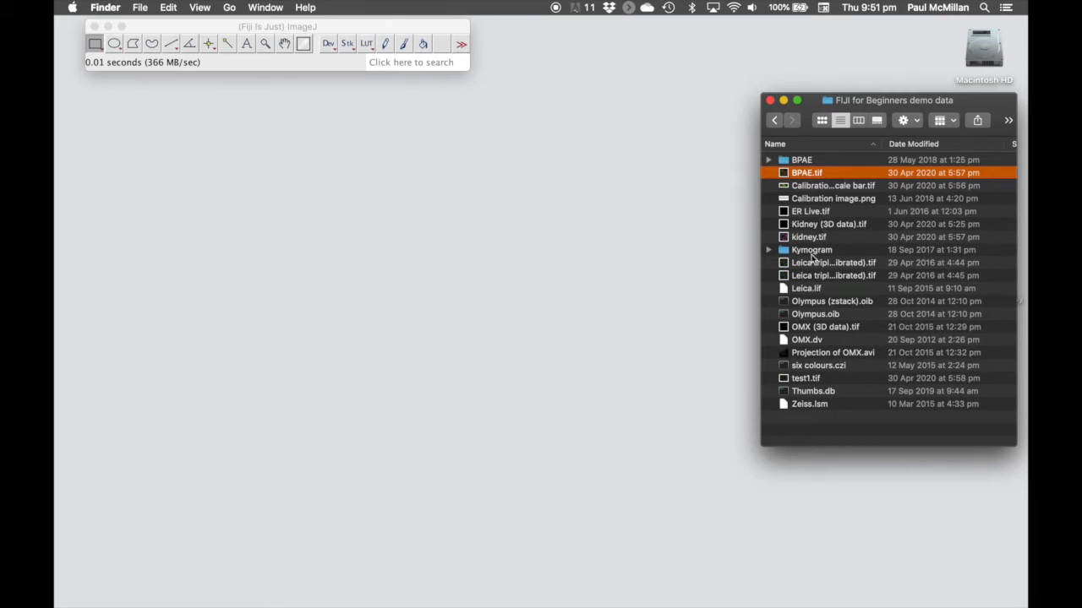
Step: Start importing Leica.lif from the Finder folder into Fiji, with the stack viewed as a Hyperstack and metadata display off
{"action": "left_click", "coordinate": [801, 290]}
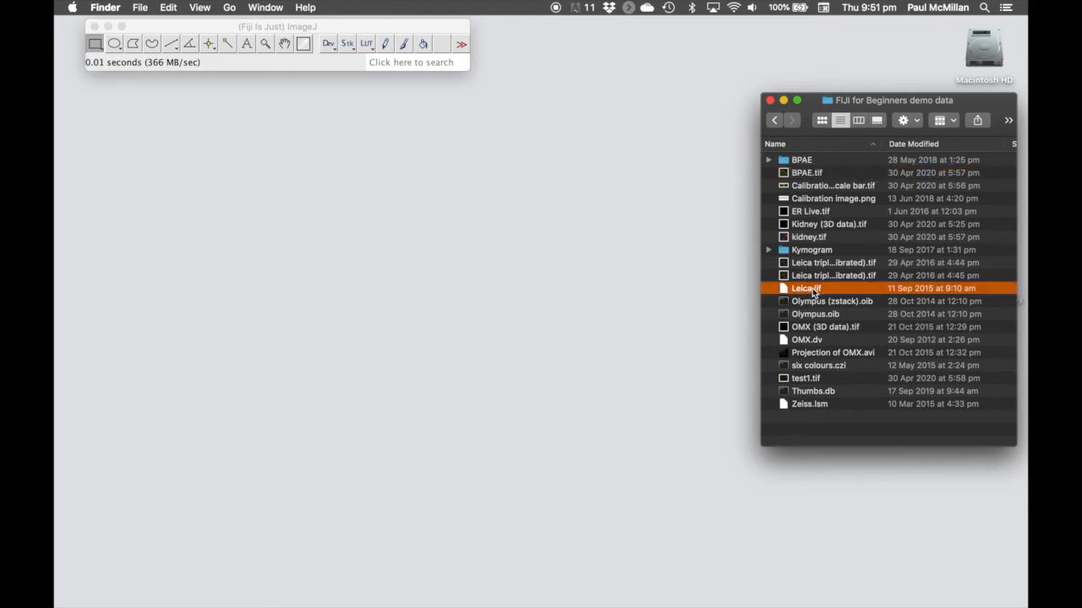
{"action": "left_click_drag", "start_coordinate": [786, 289], "coordinate": [297, 66]}
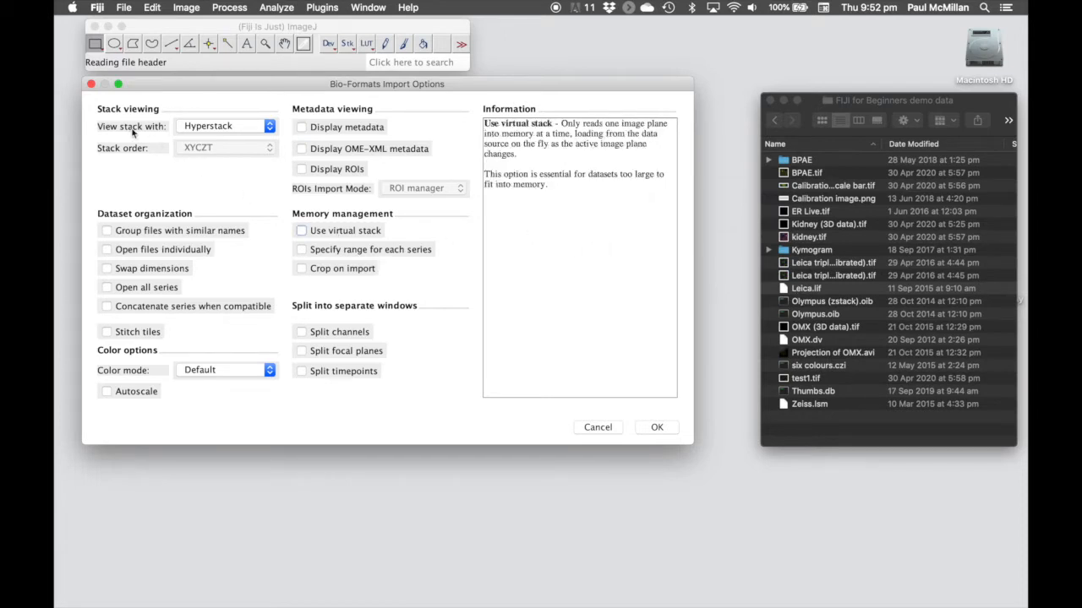
{"action": "left_click", "coordinate": [244, 134]}
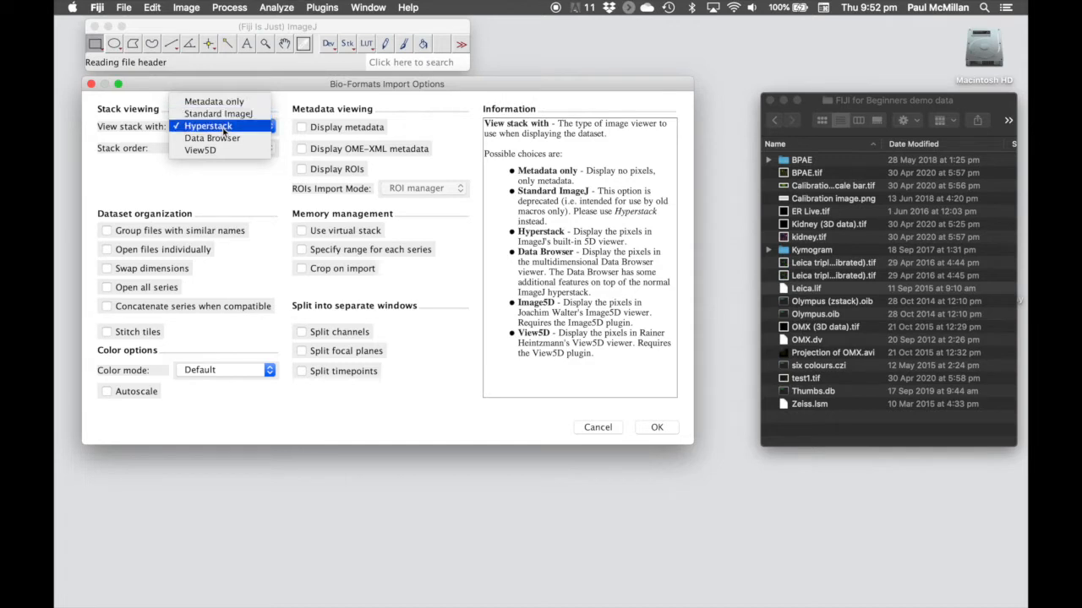
{"action": "left_click", "coordinate": [223, 126]}
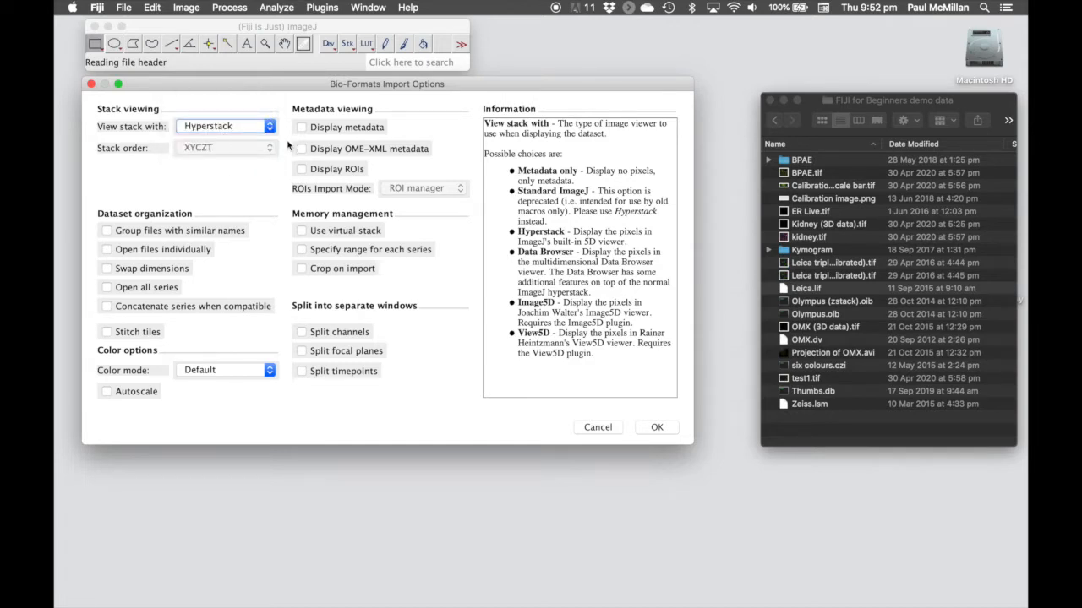
{"action": "left_click", "coordinate": [302, 127]}
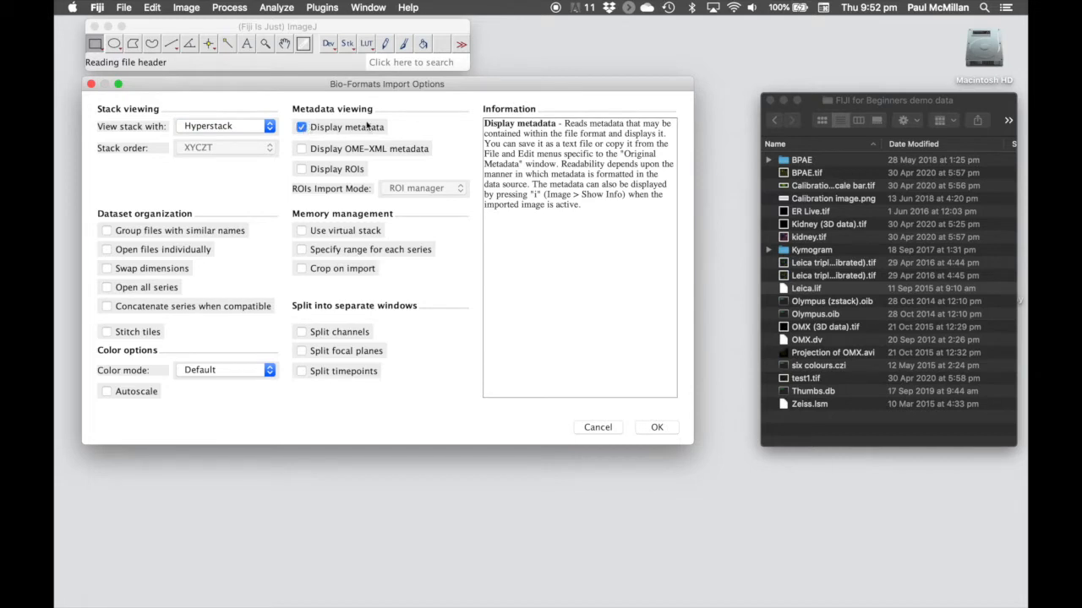
{"action": "left_click", "coordinate": [302, 128]}
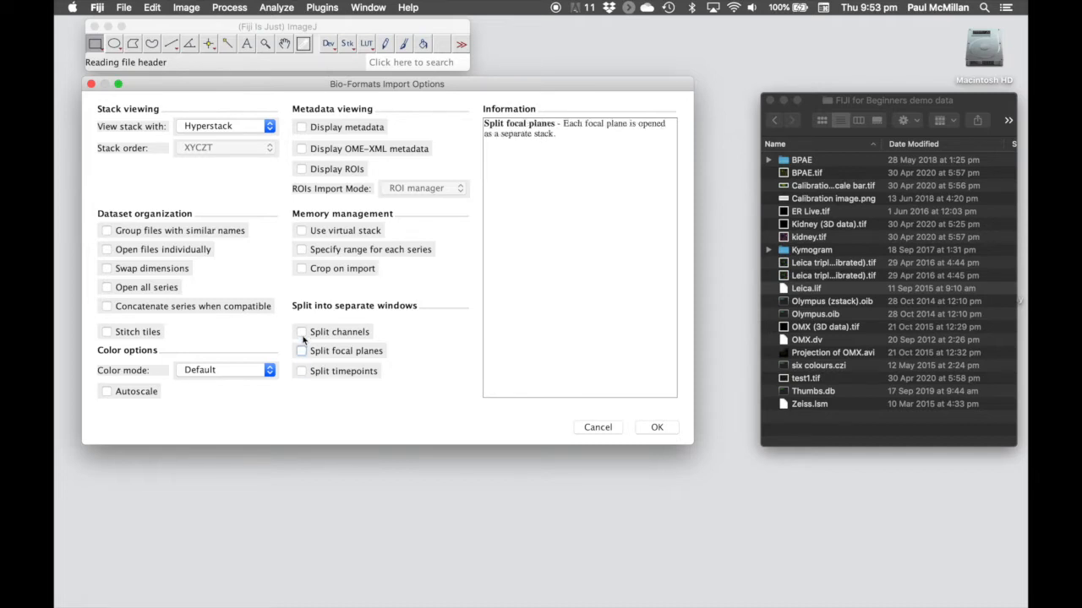
Step: Import Series 1 (1AU) of Leica.lif using the Default color mode with Autoscale and virtual stack off
{"action": "mouse_move", "coordinate": [303, 237]}
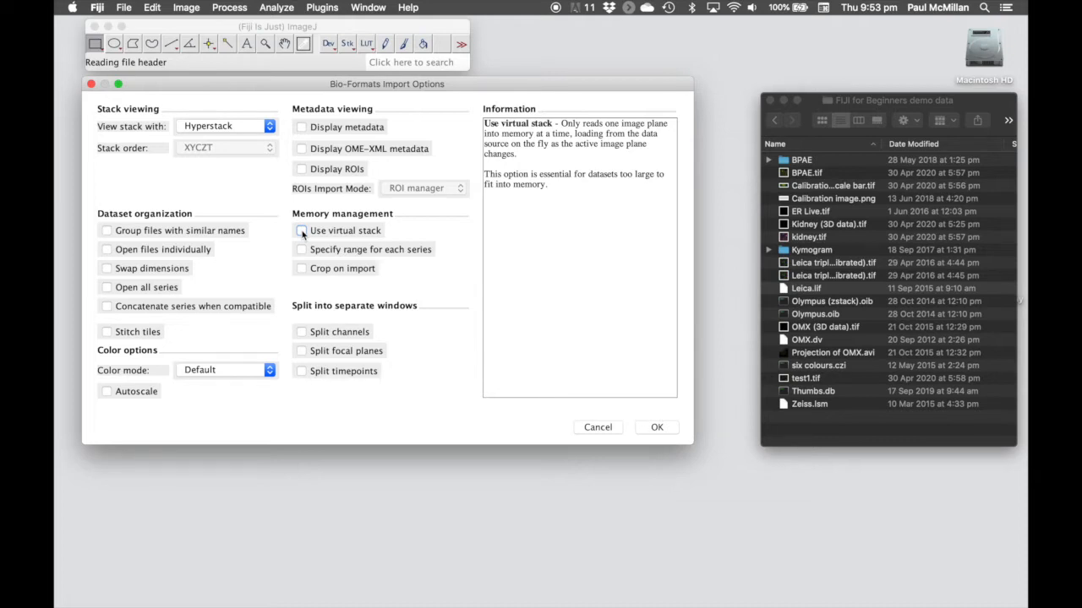
{"action": "left_click", "coordinate": [256, 372]}
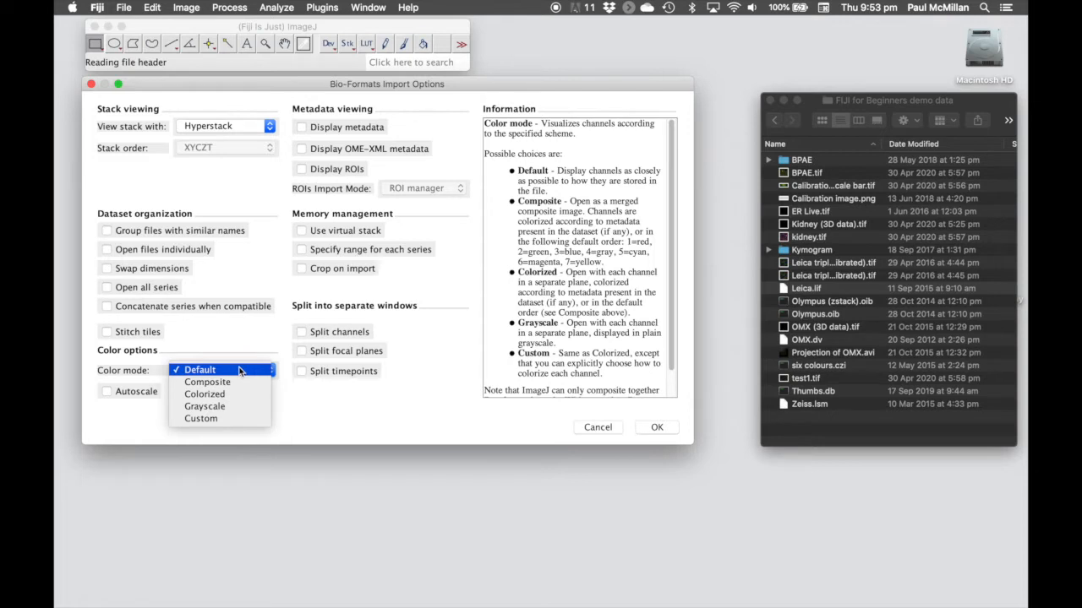
{"action": "left_click", "coordinate": [239, 370]}
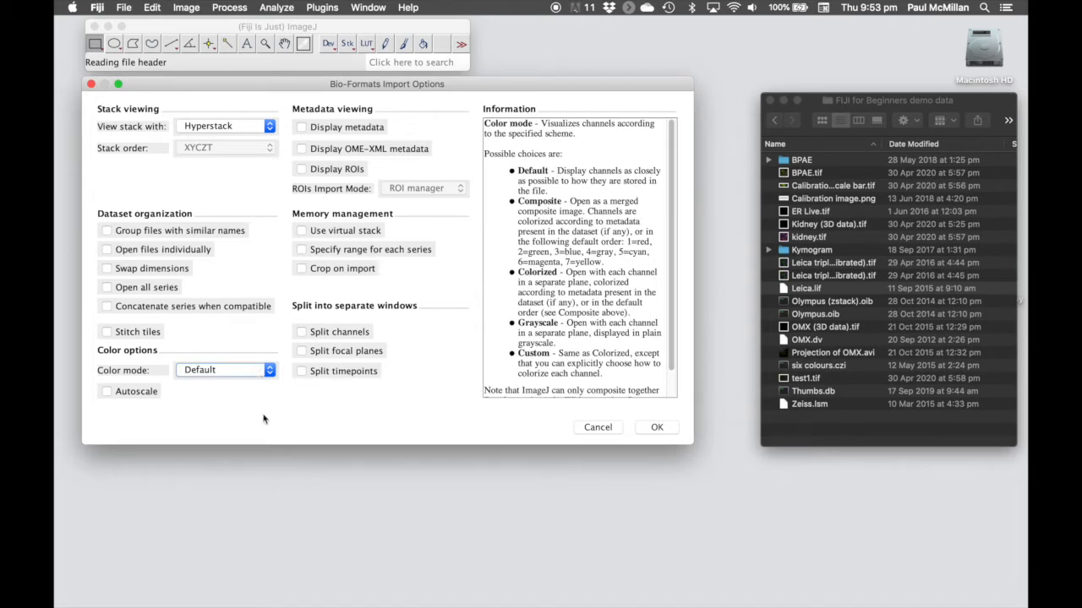
{"action": "left_click", "coordinate": [107, 393]}
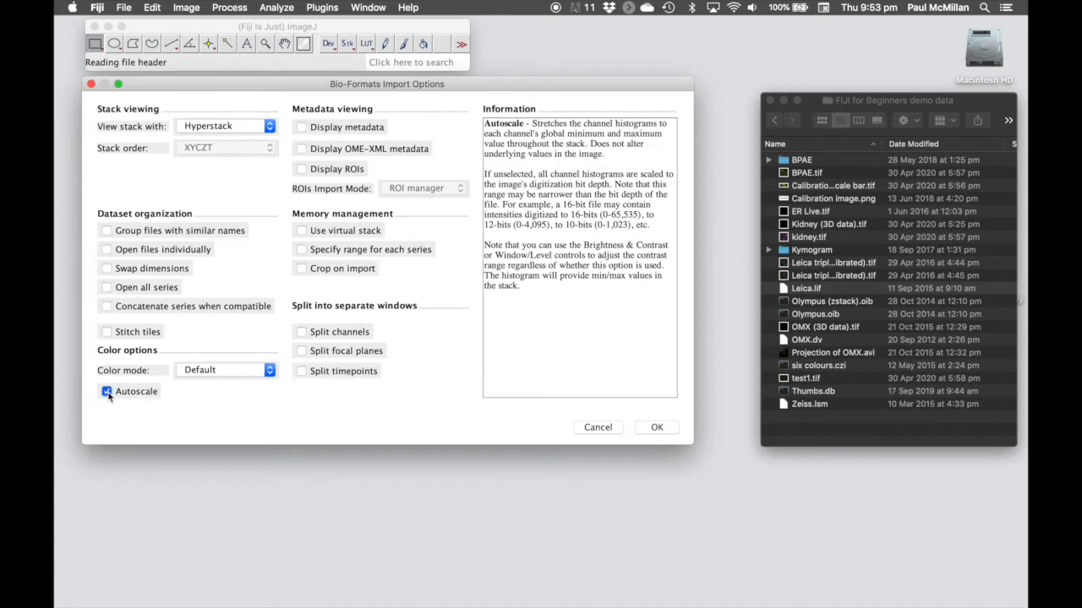
{"action": "left_click", "coordinate": [107, 392]}
{"action": "left_click", "coordinate": [664, 429]}
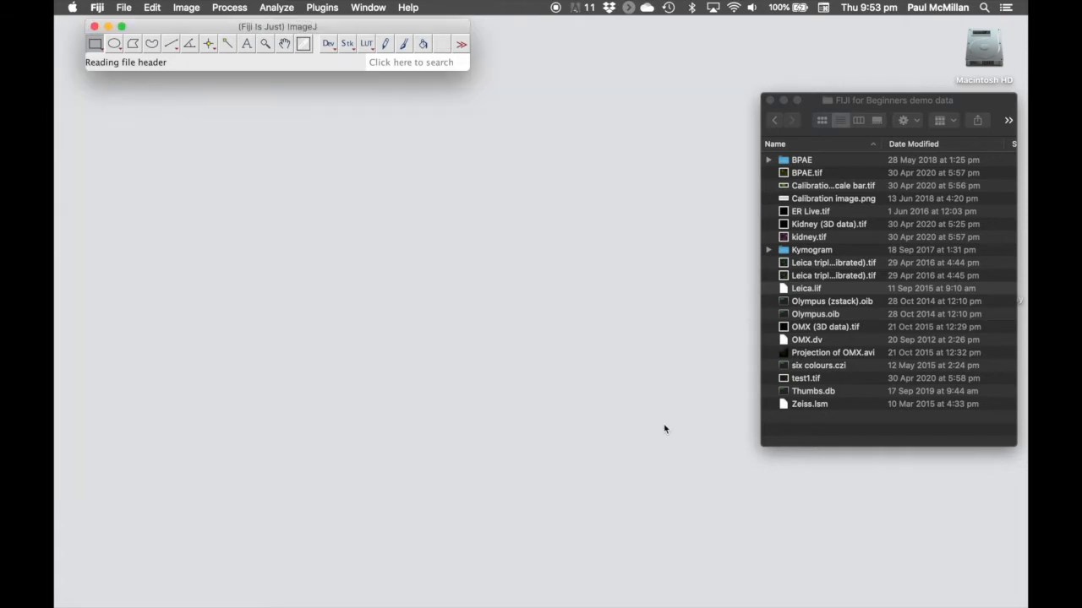
{"action": "left_click_drag", "start_coordinate": [621, 82], "coordinate": [374, 90]}
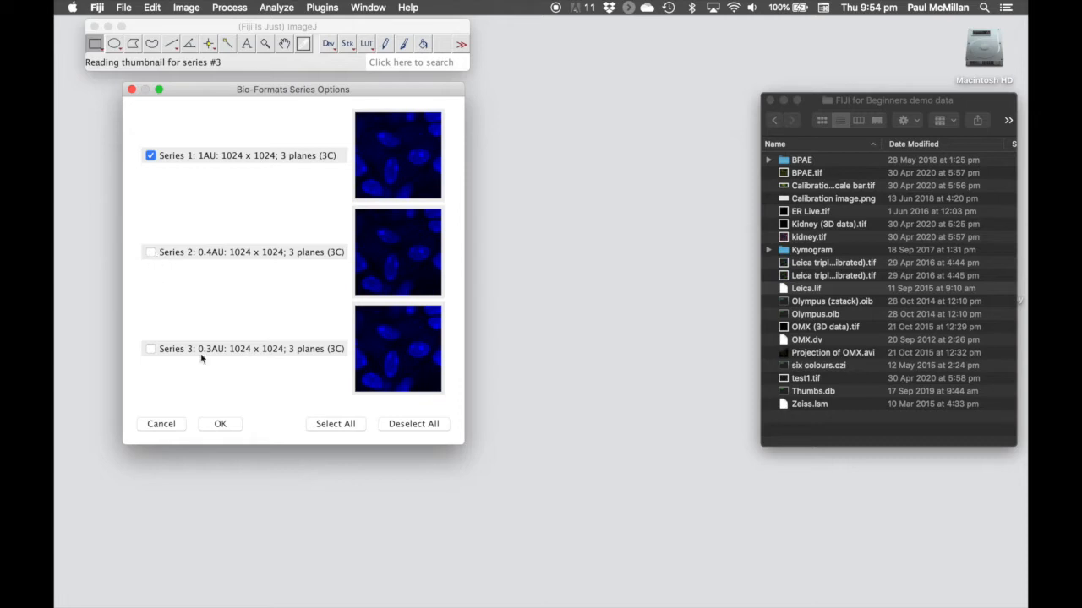
{"action": "left_click", "coordinate": [233, 427]}
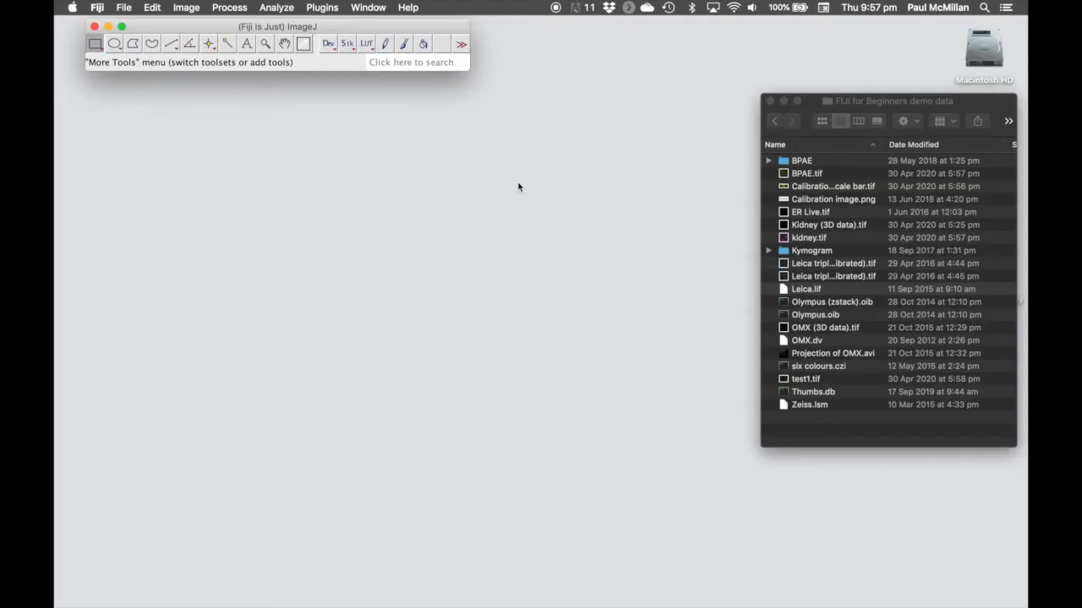
Step: Load OMX.dv from the Finder demo data folder into Fiji, place its window below the toolbar, and widen it
{"action": "left_click", "coordinate": [858, 101]}
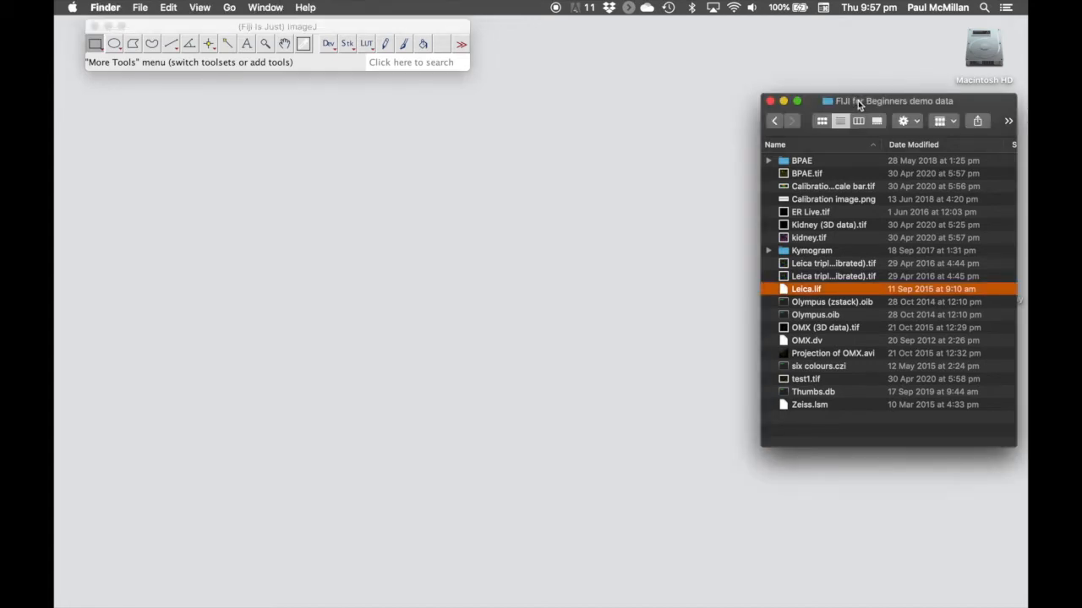
{"action": "left_click", "coordinate": [807, 341]}
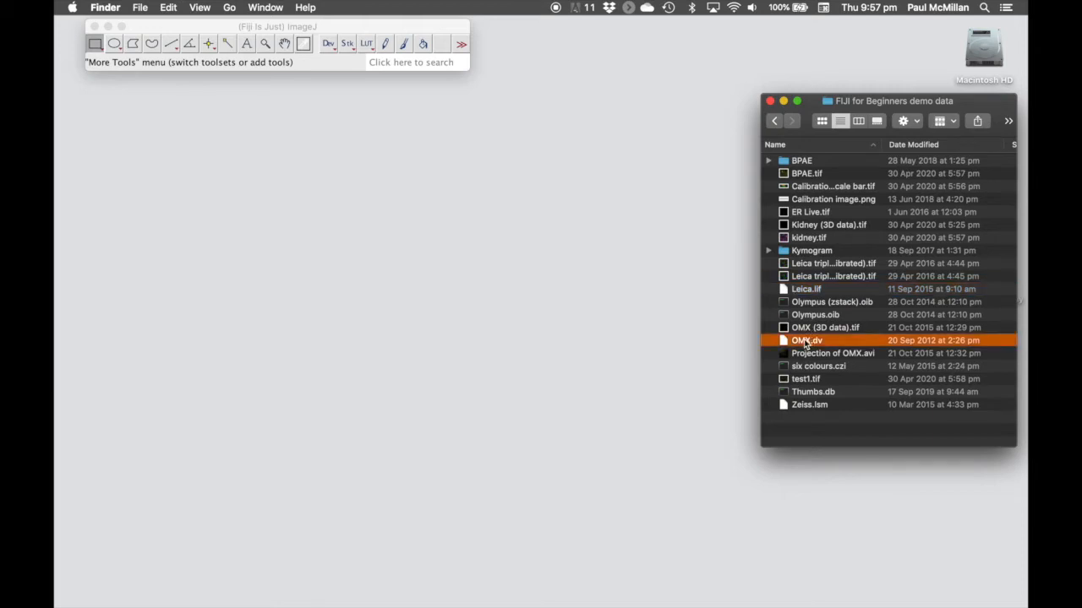
{"action": "left_click_drag", "start_coordinate": [795, 347], "coordinate": [303, 69]}
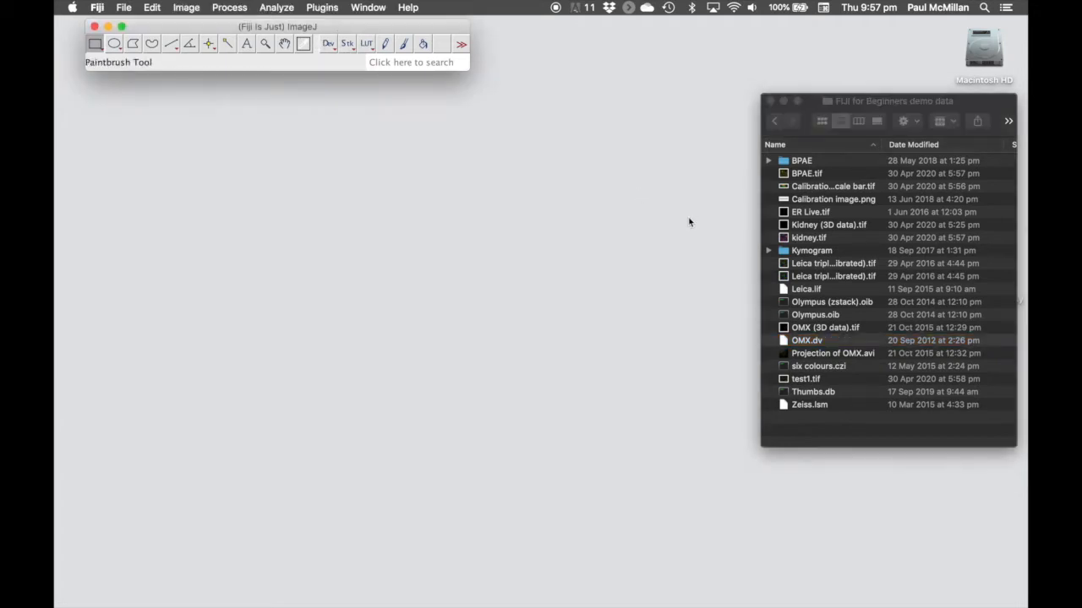
{"action": "mouse_move", "coordinate": [792, 339]}
{"action": "left_mouse_down"}
{"action": "mouse_move", "coordinate": [411, 120]}
{"action": "mouse_move", "coordinate": [816, 364]}
{"action": "mouse_move", "coordinate": [806, 337]}
{"action": "left_mouse_up"}
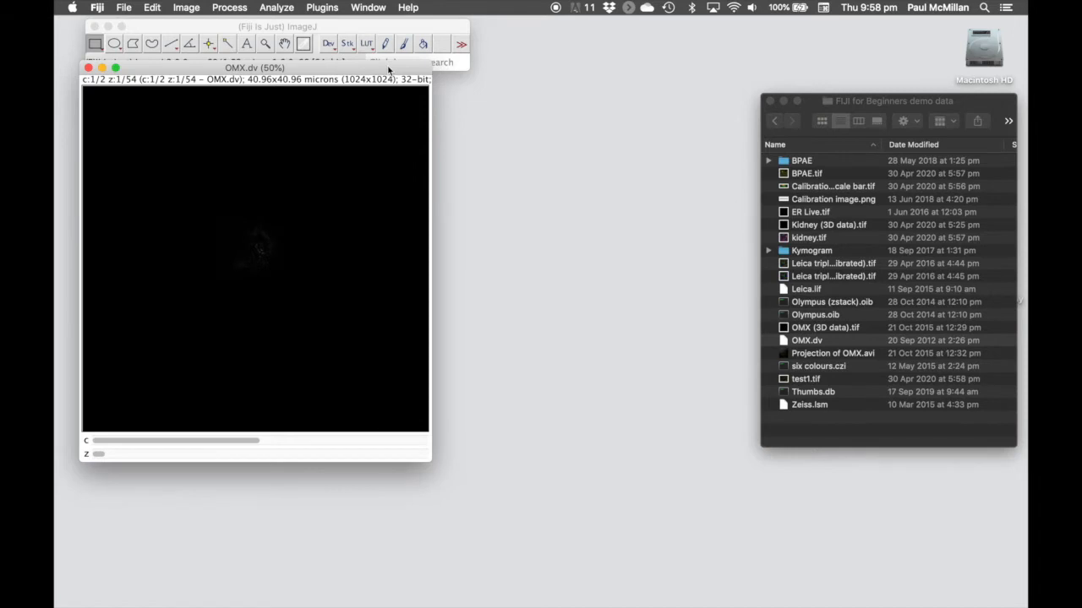
{"action": "left_click_drag", "start_coordinate": [389, 69], "coordinate": [394, 89]}
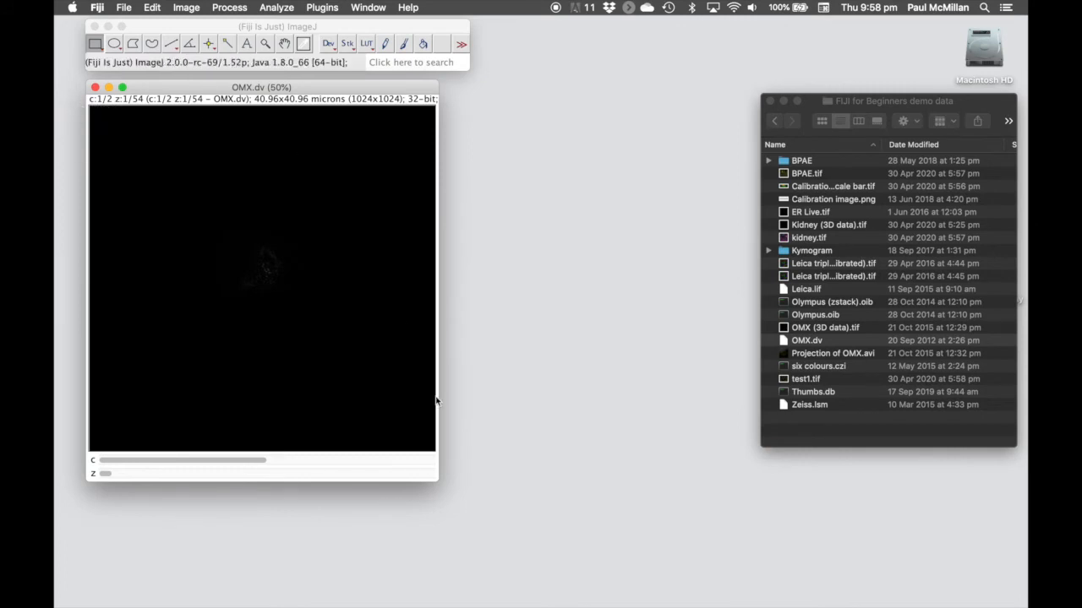
{"action": "left_click_drag", "start_coordinate": [435, 482], "coordinate": [486, 488]}
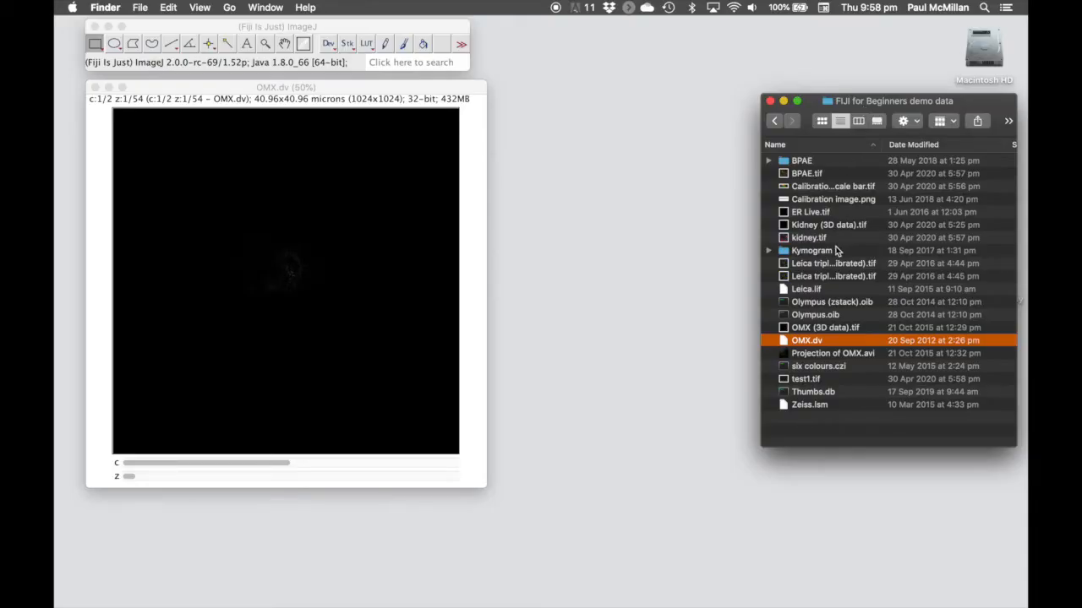
Step: Import six colours.czi as a Hyperstack in the Default color mode without Autoscale, and place its window beside OMX.dv
{"action": "left_click_drag", "start_coordinate": [816, 372], "coordinate": [310, 105]}
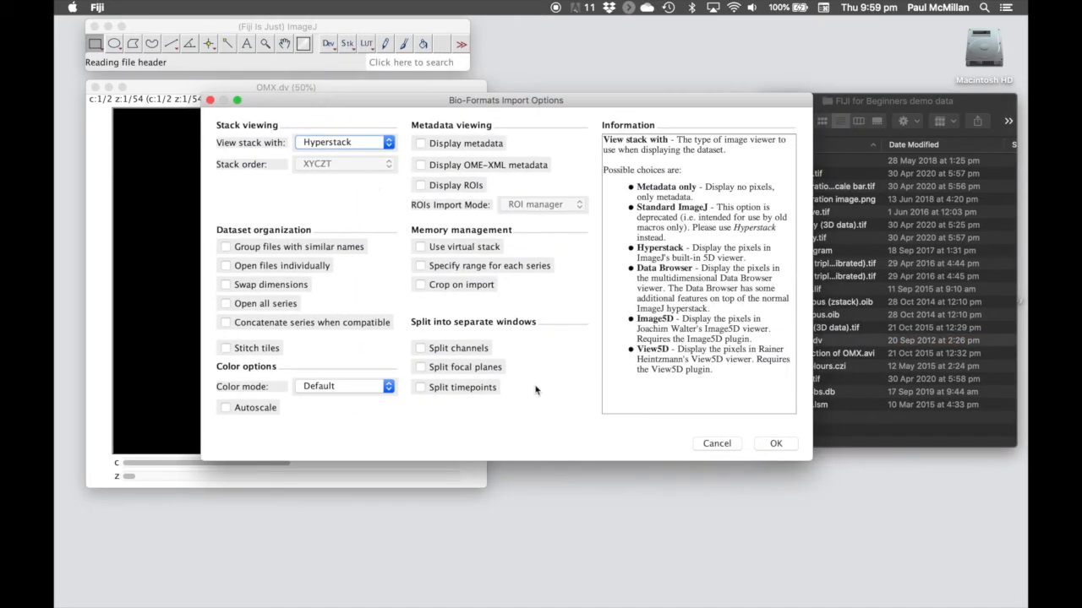
{"action": "left_click", "coordinate": [775, 445]}
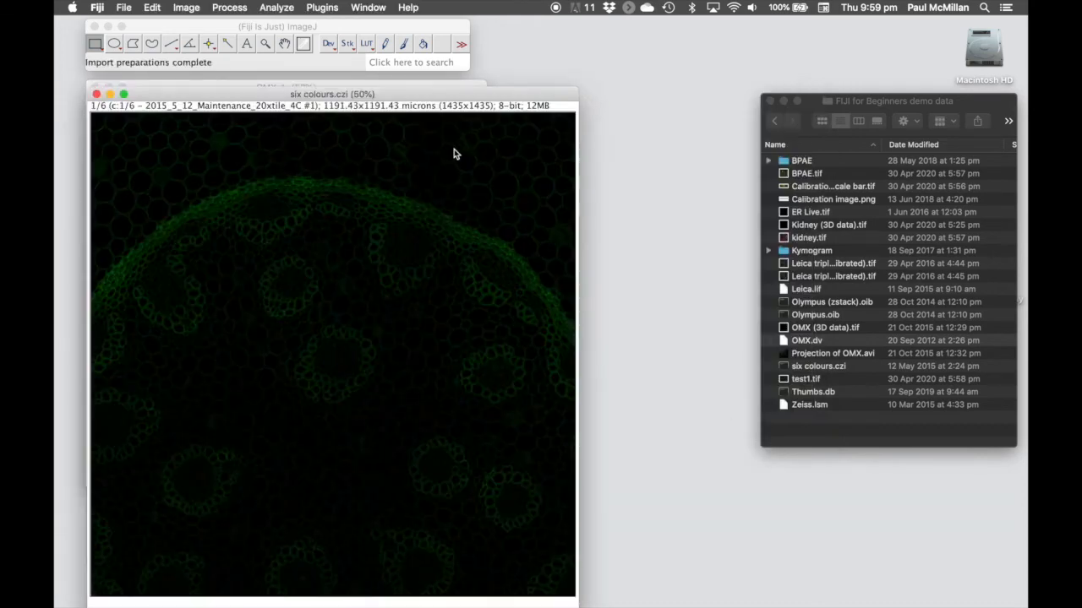
{"action": "left_click_drag", "start_coordinate": [420, 97], "coordinate": [827, 72]}
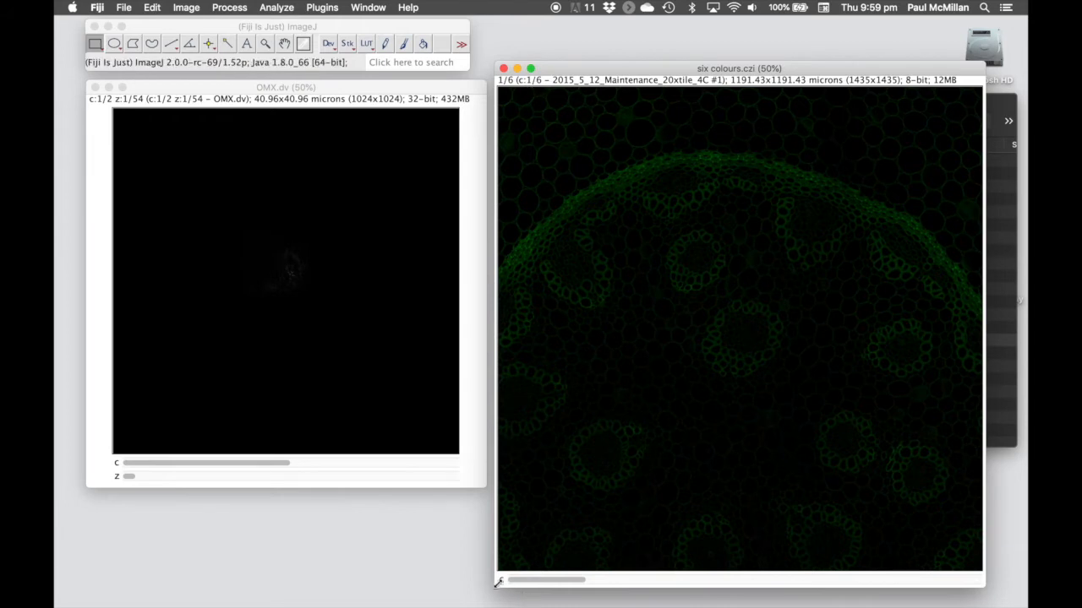
{"action": "mouse_move", "coordinate": [534, 585]}
{"action": "left_mouse_down"}
{"action": "mouse_move", "coordinate": [950, 598]}
{"action": "mouse_move", "coordinate": [704, 600]}
{"action": "mouse_move", "coordinate": [518, 583]}
{"action": "left_mouse_up"}
Step: Browse the OMX.dv hyperstack to channel 2, z-slice 23, and close the six colours.czi image
{"action": "left_click", "coordinate": [379, 91]}
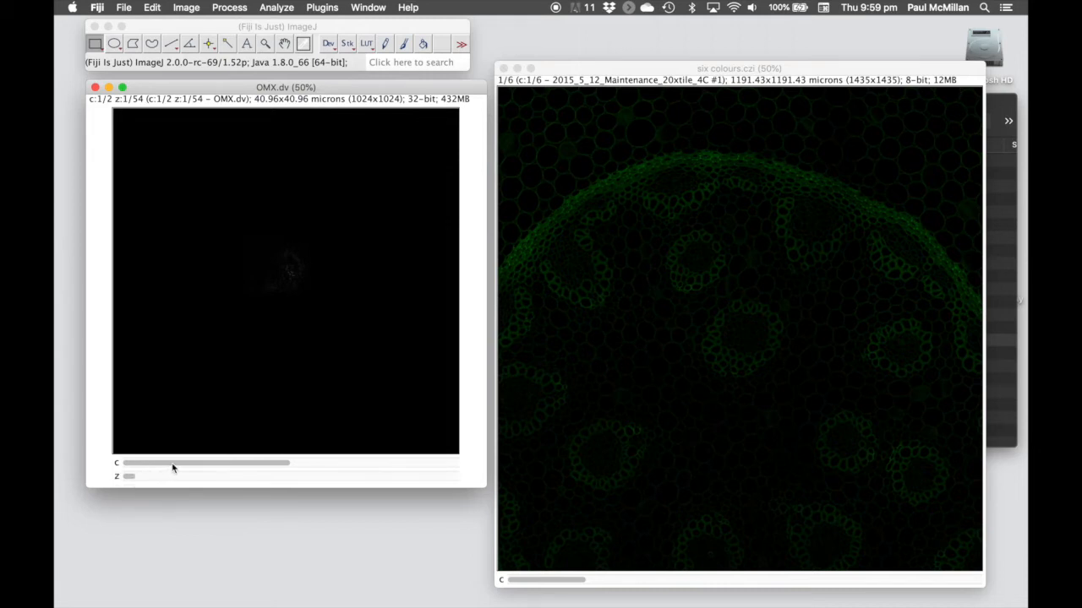
{"action": "left_click_drag", "start_coordinate": [128, 477], "coordinate": [277, 495]}
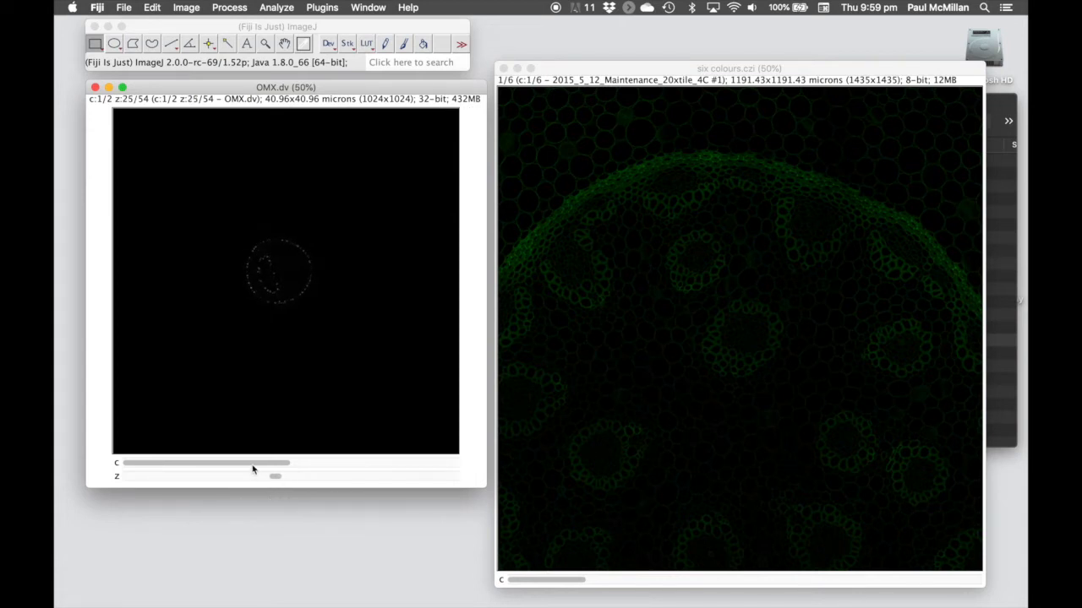
{"action": "left_click", "coordinate": [421, 463]}
{"action": "left_click_drag", "start_coordinate": [277, 478], "coordinate": [260, 491]}
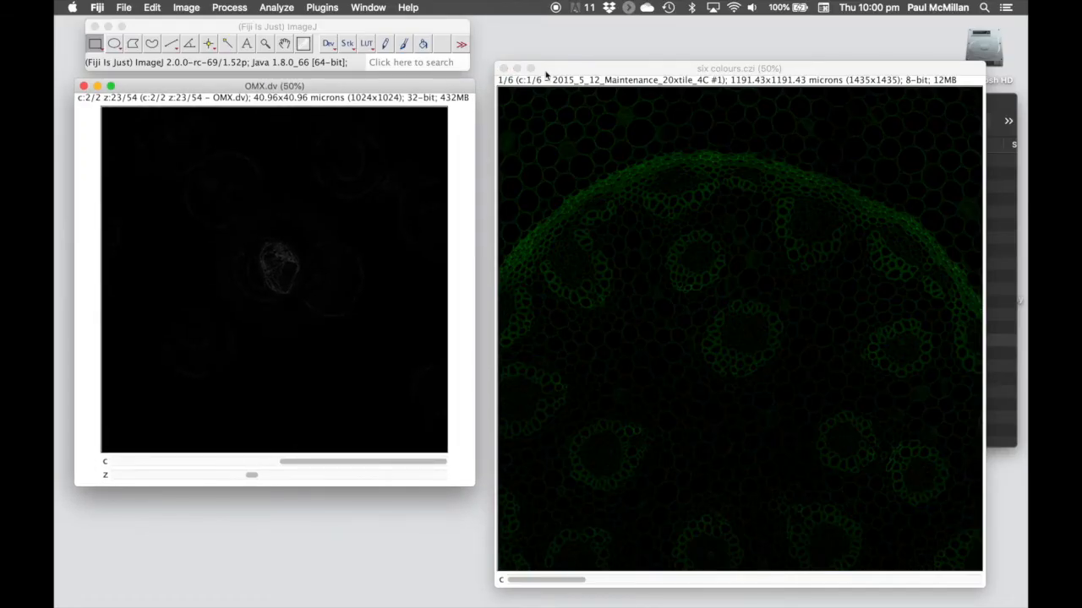
{"action": "left_click", "coordinate": [505, 68]}
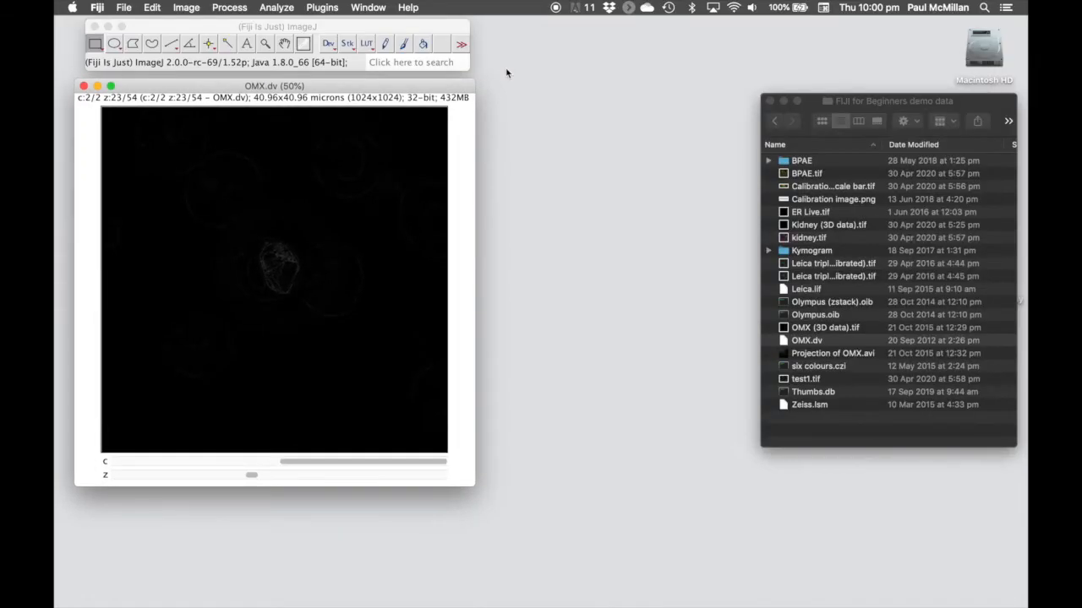
{"action": "left_click", "coordinate": [379, 28]}
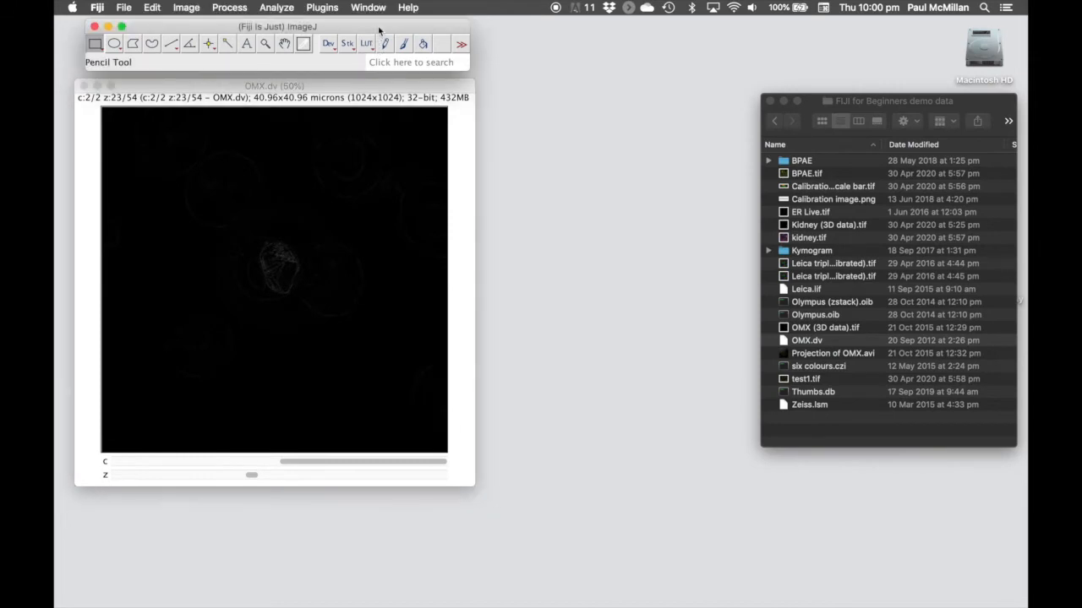
{"action": "left_click", "coordinate": [186, 7]}
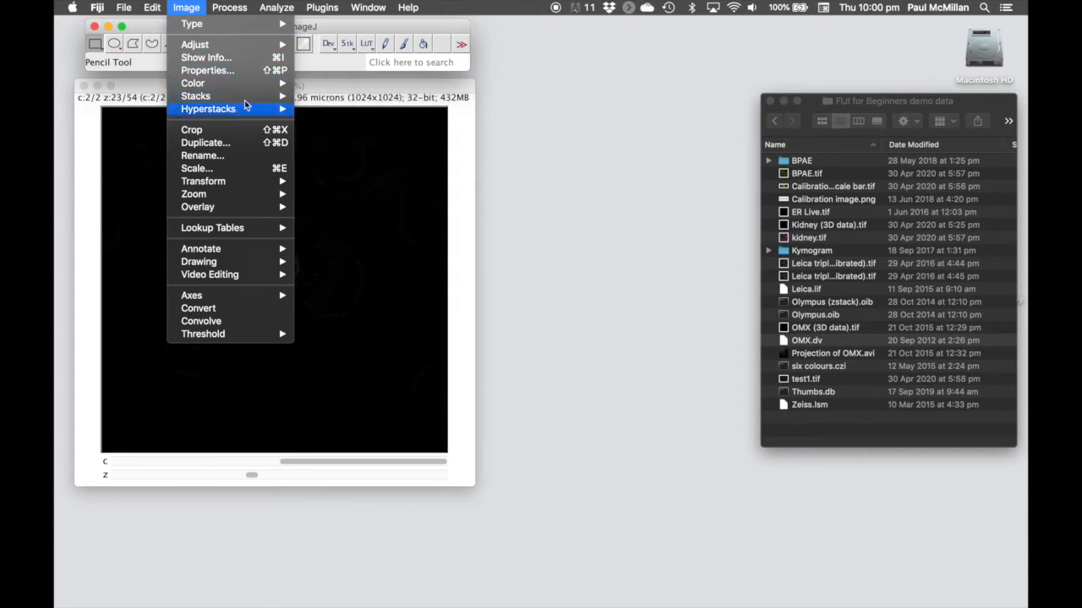
{"action": "mouse_move", "coordinate": [258, 98]}
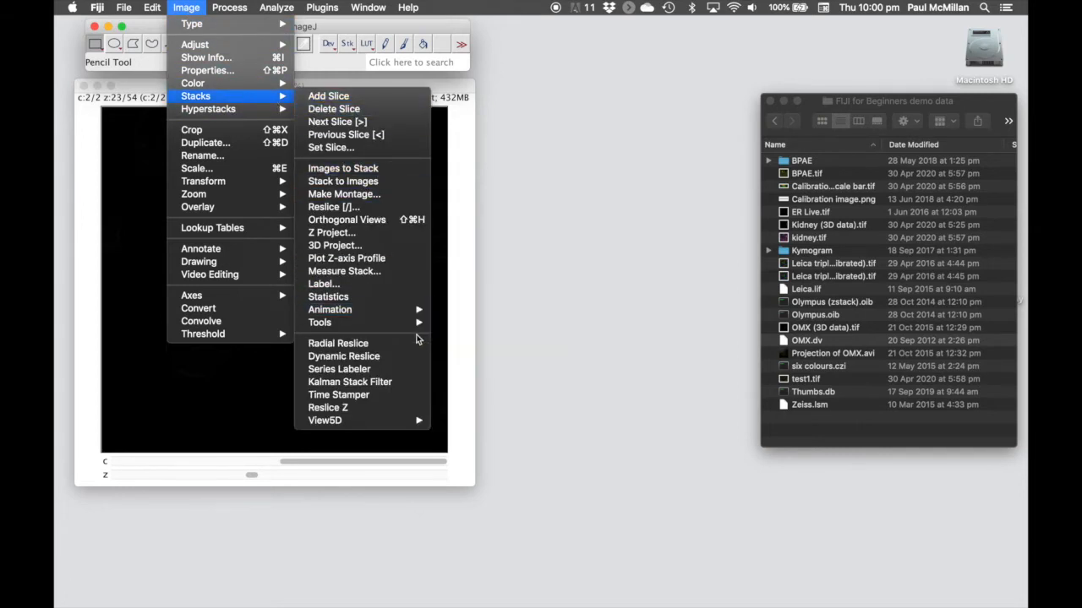
{"action": "mouse_move", "coordinate": [420, 327]}
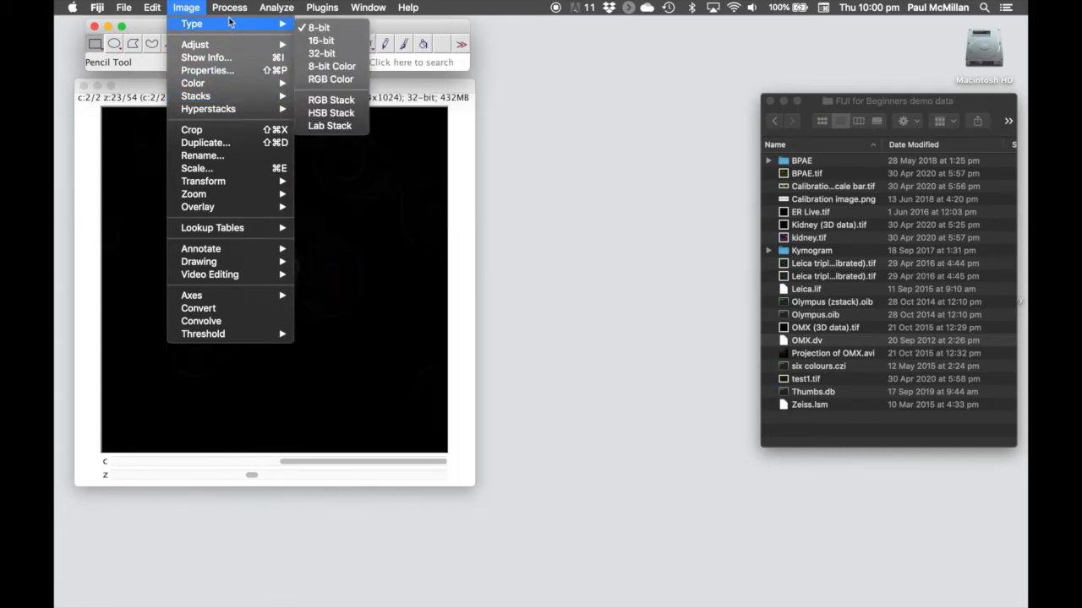
{"action": "mouse_move", "coordinate": [230, 8]}
{"action": "mouse_move", "coordinate": [357, 114]}
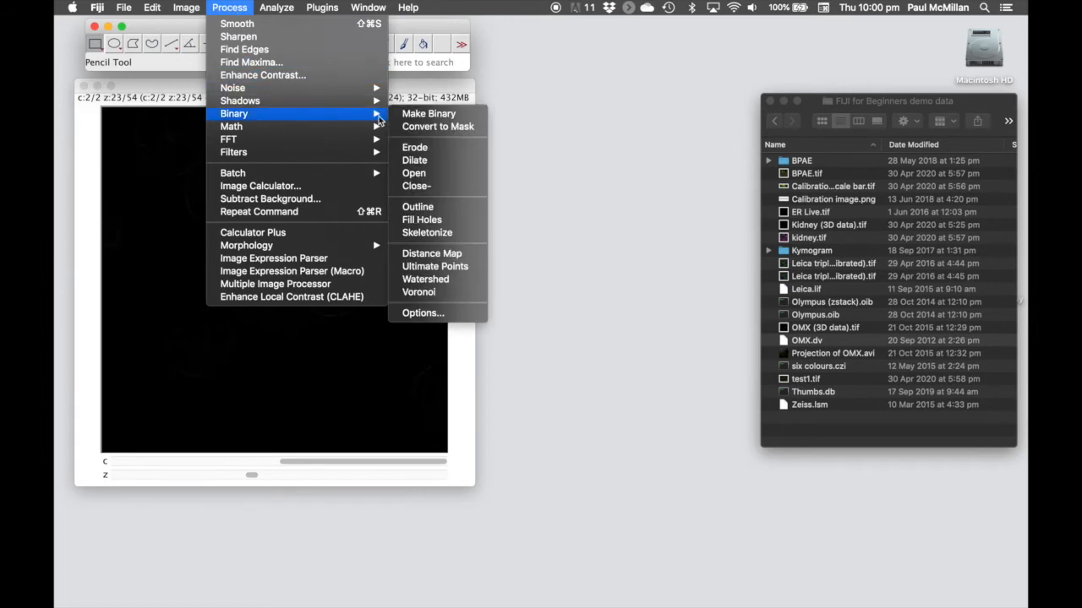
{"action": "left_click", "coordinate": [421, 30]}
Step: Search Fiji's commands for "duplicate" and close the search results without running anything
{"action": "left_click", "coordinate": [389, 62]}
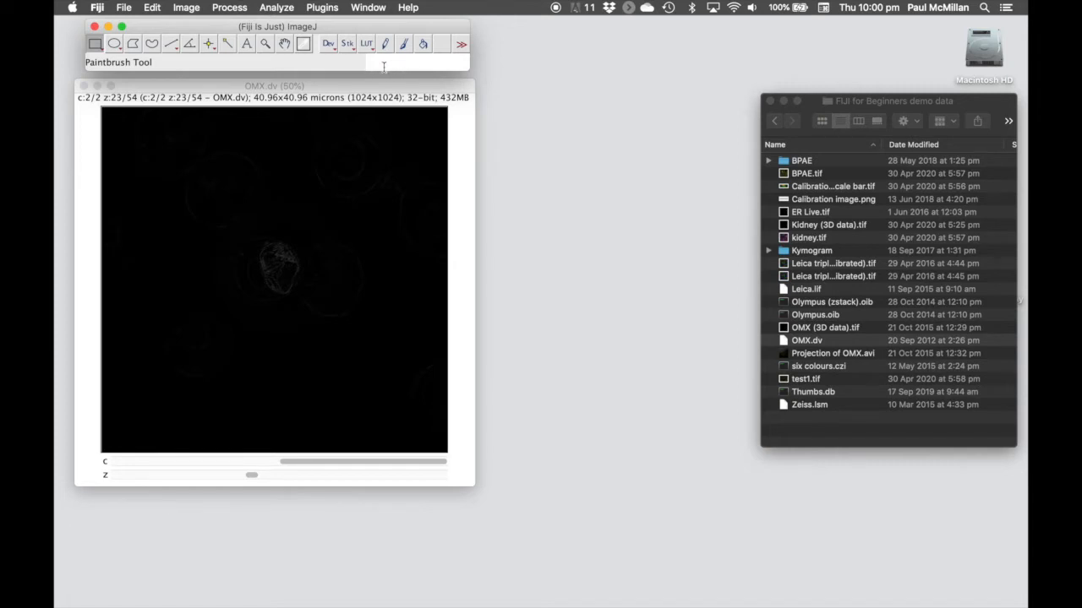
{"action": "type", "text": "duplicate"}
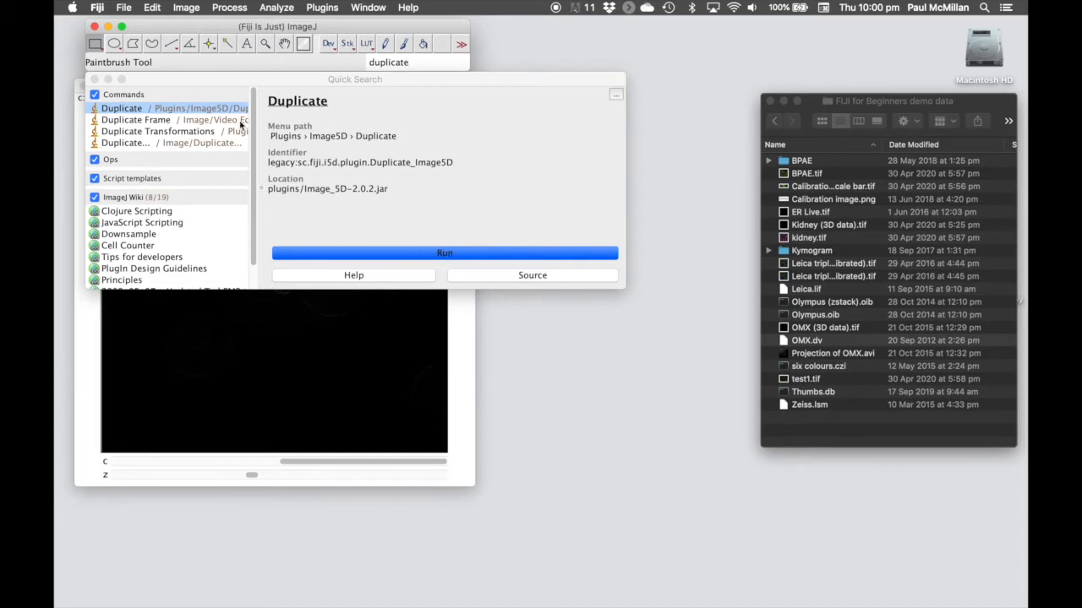
{"action": "left_click", "coordinate": [94, 79]}
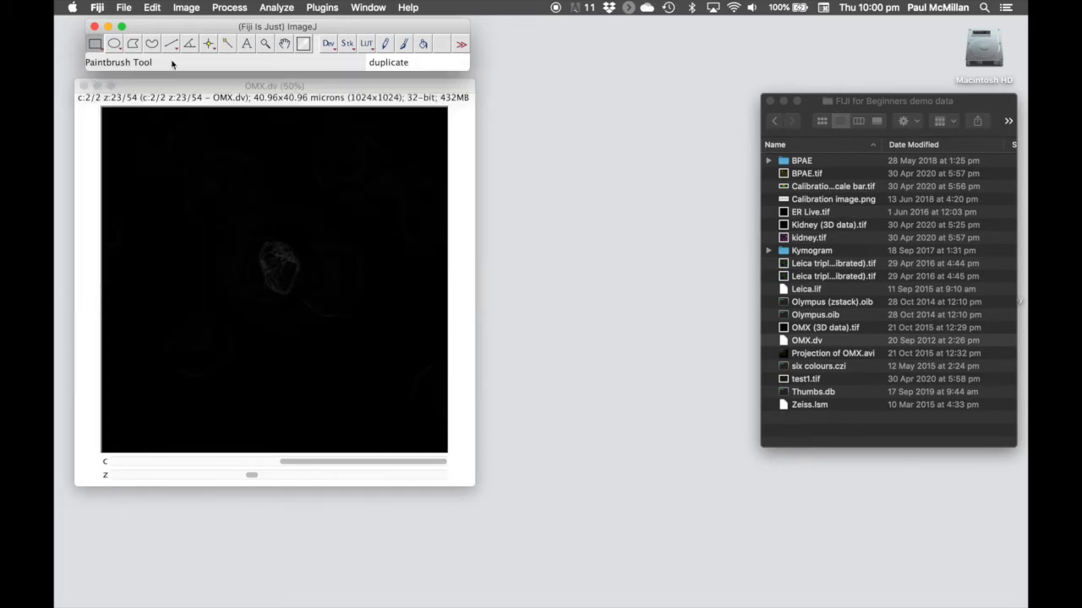
Step: Examine the file commands, image type options and stack commands available for the active OMX.dv image
{"action": "left_click", "coordinate": [334, 94]}
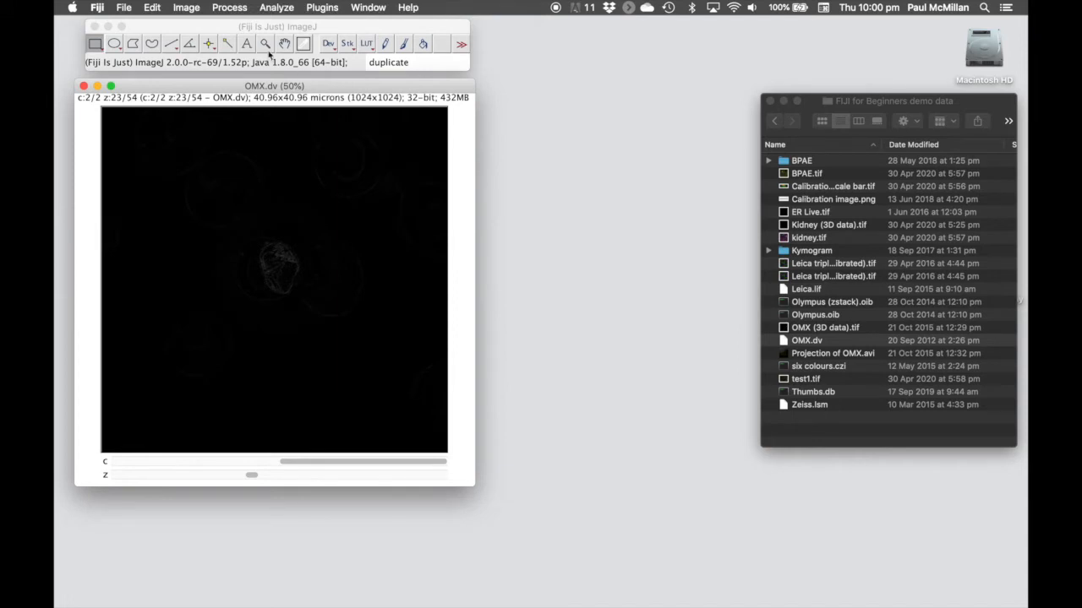
{"action": "left_click", "coordinate": [127, 8]}
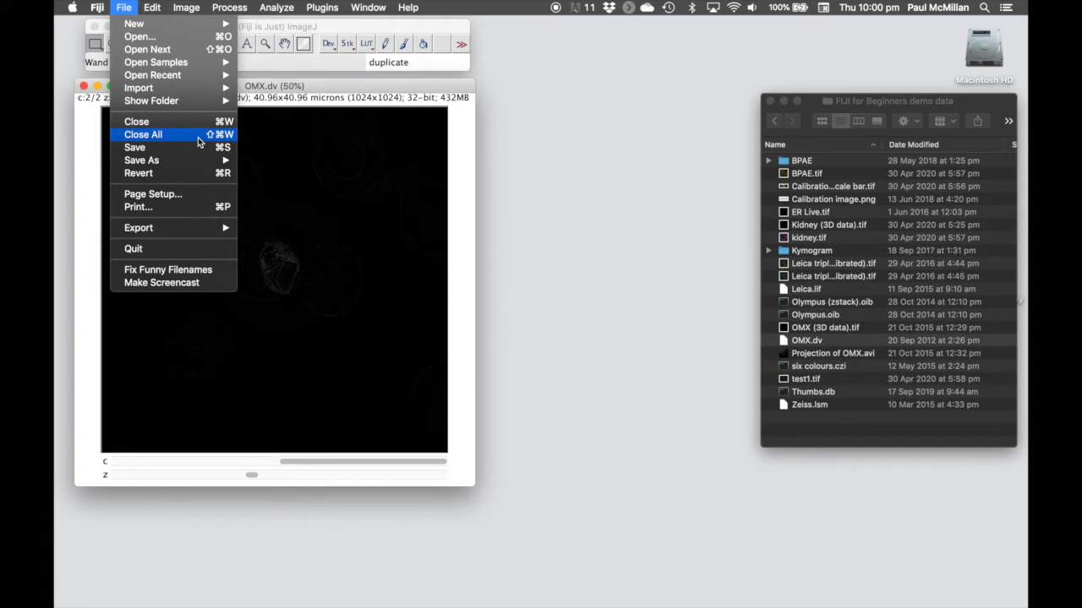
{"action": "left_click", "coordinate": [333, 90]}
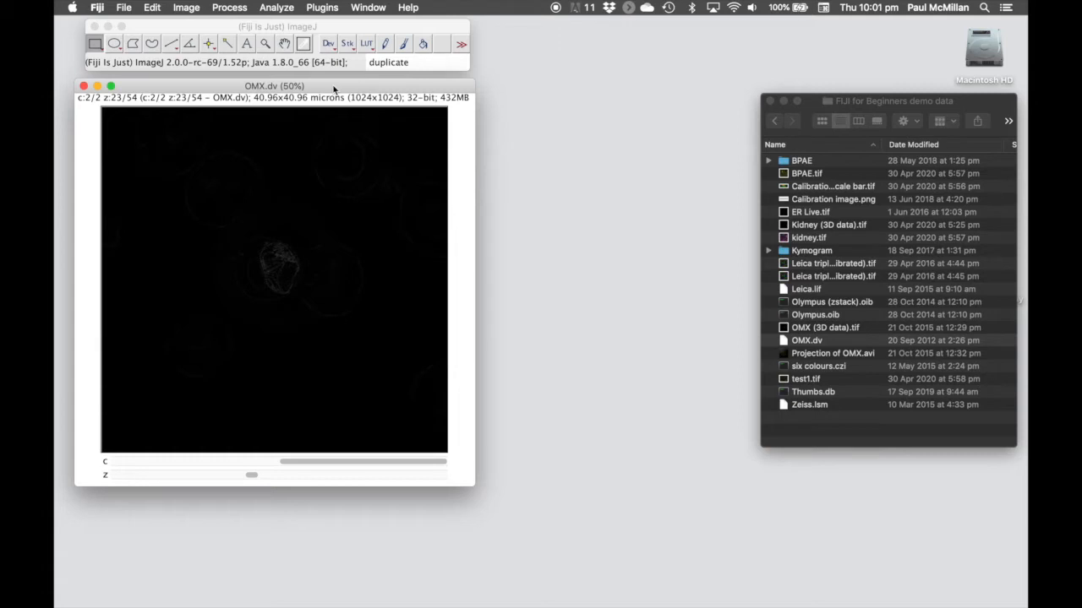
{"action": "left_click", "coordinate": [188, 7]}
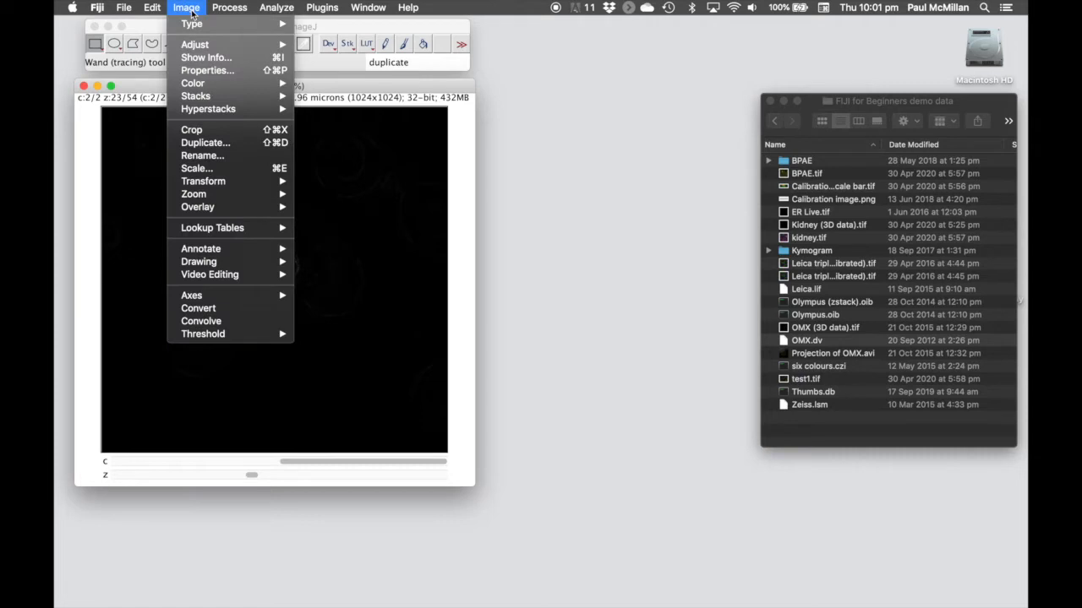
{"action": "mouse_move", "coordinate": [194, 23]}
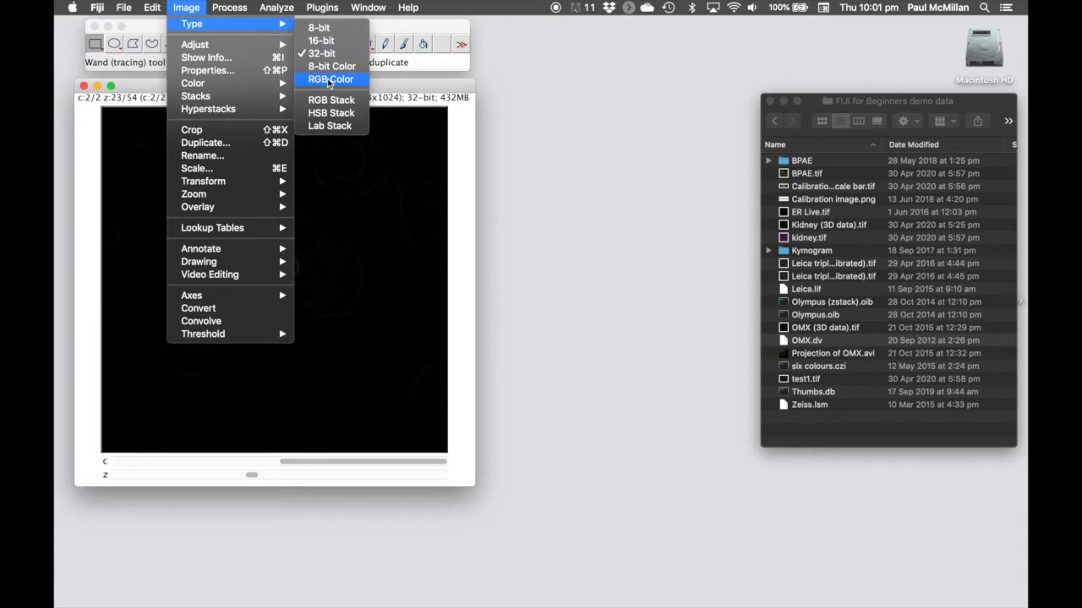
{"action": "left_click", "coordinate": [408, 86]}
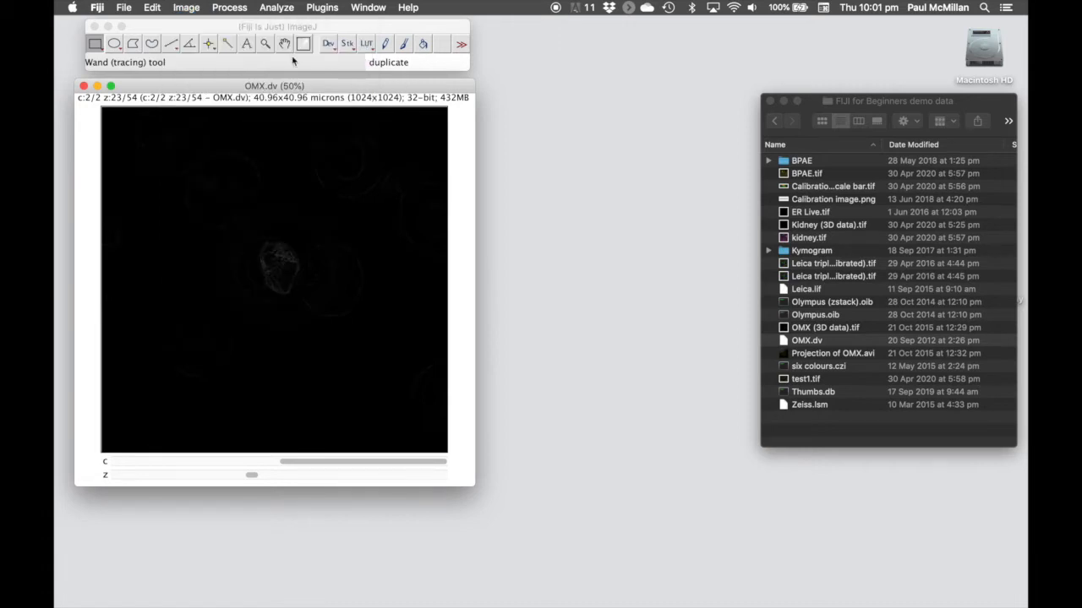
{"action": "left_click", "coordinate": [187, 7]}
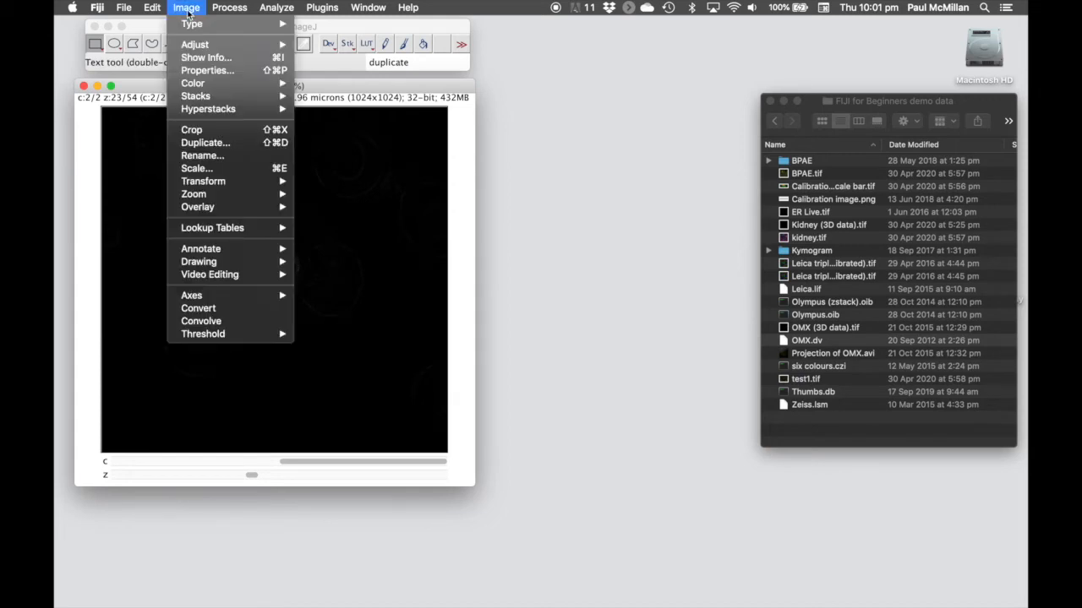
{"action": "mouse_move", "coordinate": [215, 99]}
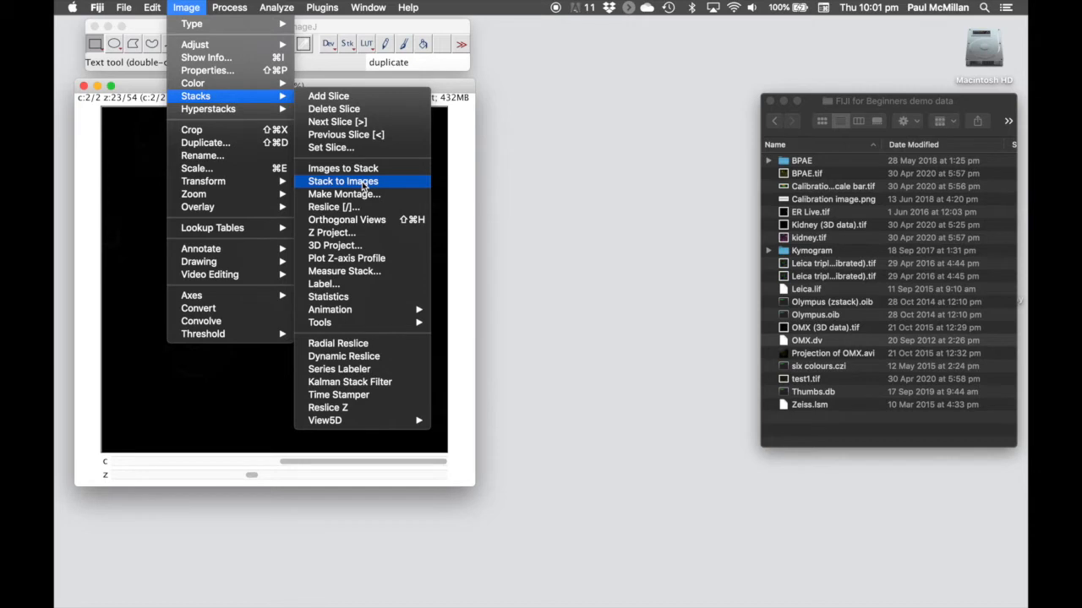
{"action": "left_click", "coordinate": [442, 89]}
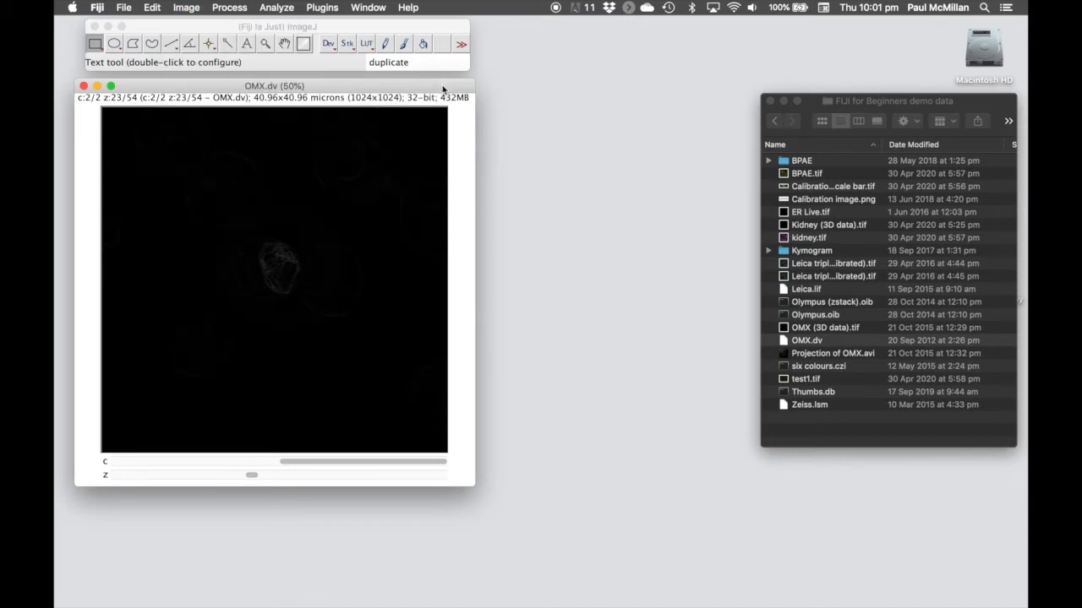
Step: Zoom the OMX.dv image out to 16.7% and back in to 50%, keeping its window just below the Fiji toolbar
{"action": "left_click_drag", "start_coordinate": [443, 89], "coordinate": [449, 88]}
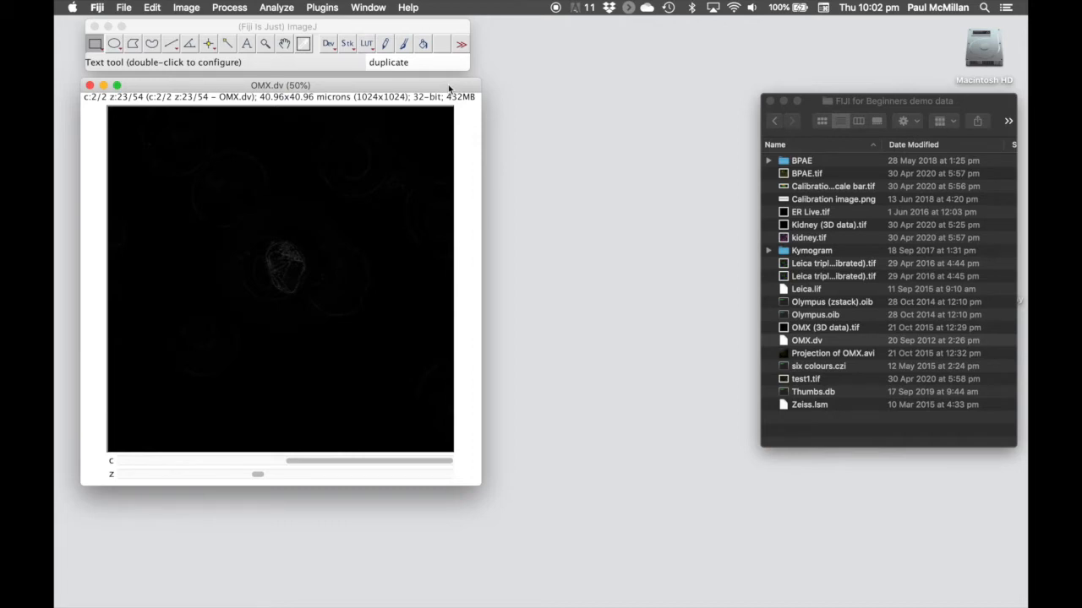
{"action": "key", "text": "minus"}
{"action": "key", "text": "minus"}
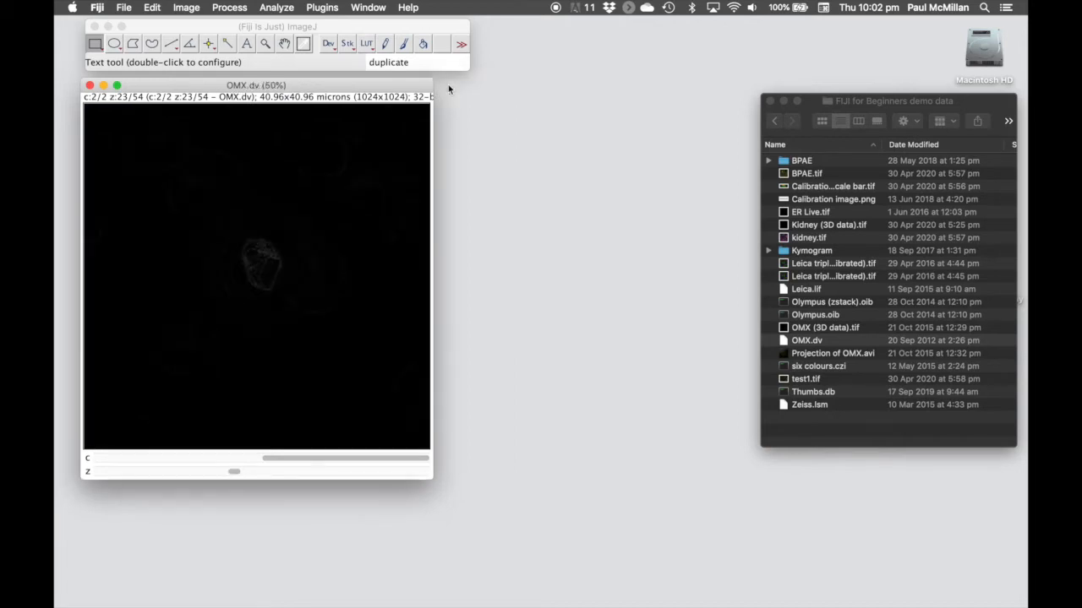
{"action": "key", "text": "plus"}
{"action": "key", "text": "plus"}
{"action": "key", "text": "minus"}
{"action": "key", "text": "minus"}
{"action": "key", "text": "minus"}
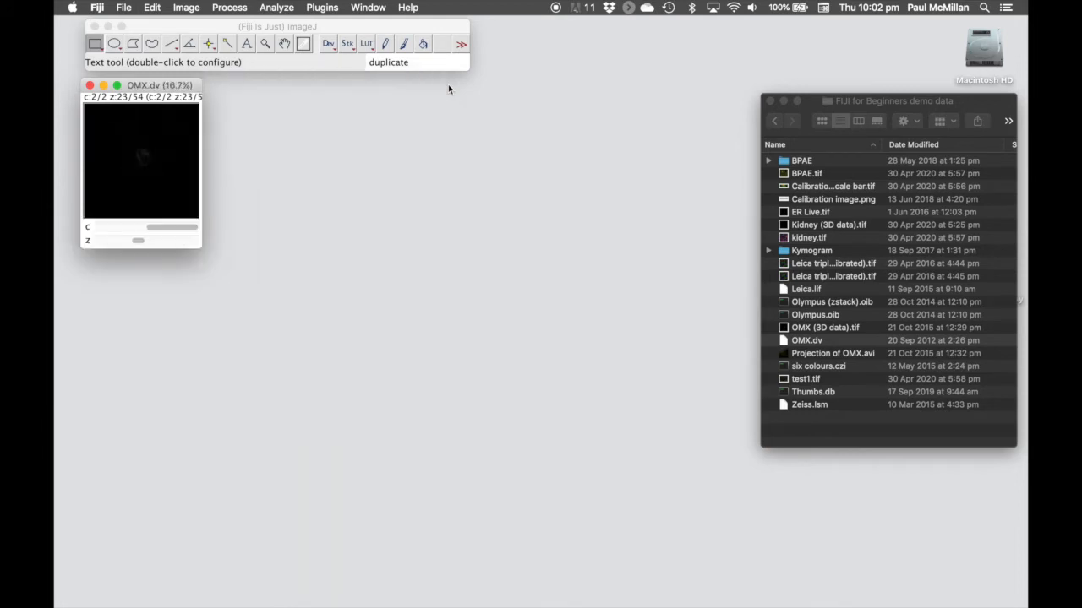
{"action": "key", "text": "plus"}
{"action": "key", "text": "plus"}
{"action": "key", "text": "plus"}
{"action": "key", "text": "minus"}
{"action": "key", "text": "minus"}
{"action": "key", "text": "plus"}
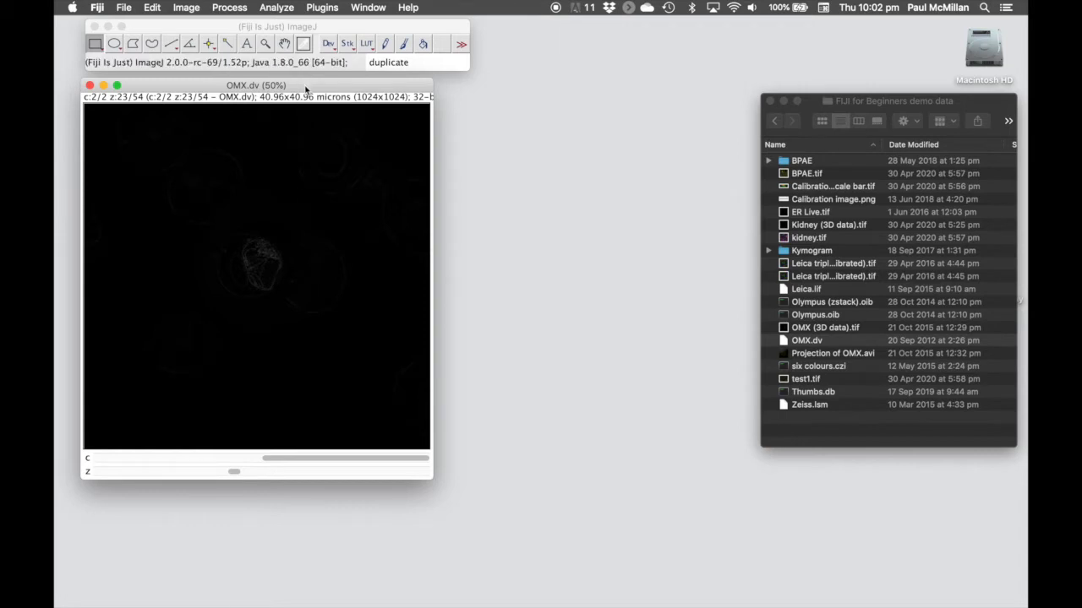
{"action": "mouse_move", "coordinate": [306, 90]}
{"action": "left_mouse_down"}
{"action": "mouse_move", "coordinate": [313, 102]}
{"action": "mouse_move", "coordinate": [306, 92]}
{"action": "left_mouse_up"}
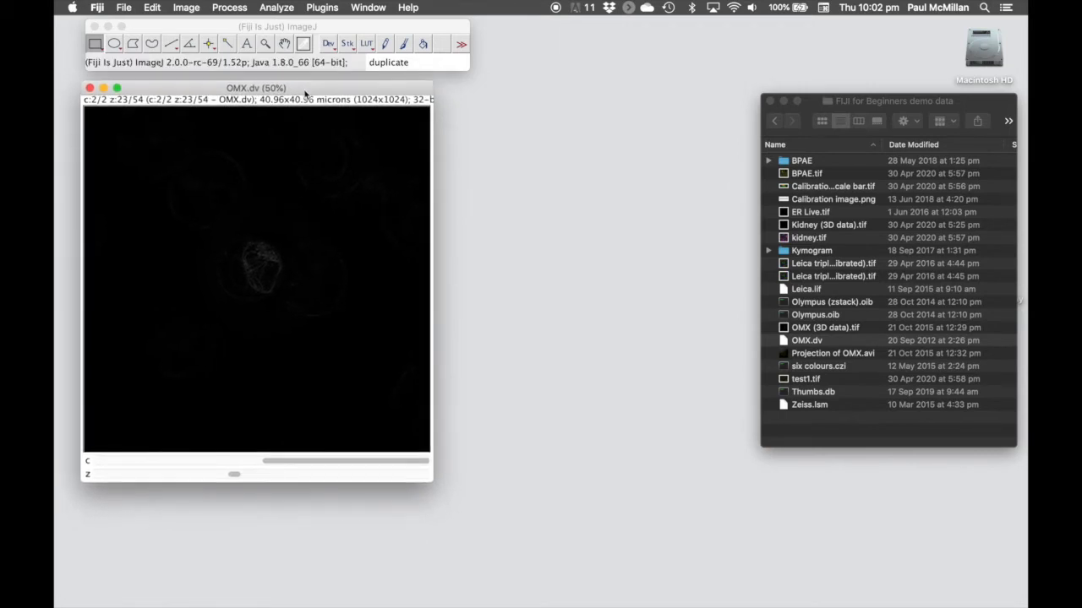
Step: Locate the Duplicate command both among the general image commands and among the OMX.dv image's own context commands
{"action": "mouse_move", "coordinate": [312, 88]}
{"action": "left_mouse_down"}
{"action": "mouse_move", "coordinate": [317, 112]}
{"action": "mouse_move", "coordinate": [314, 90]}
{"action": "left_mouse_up"}
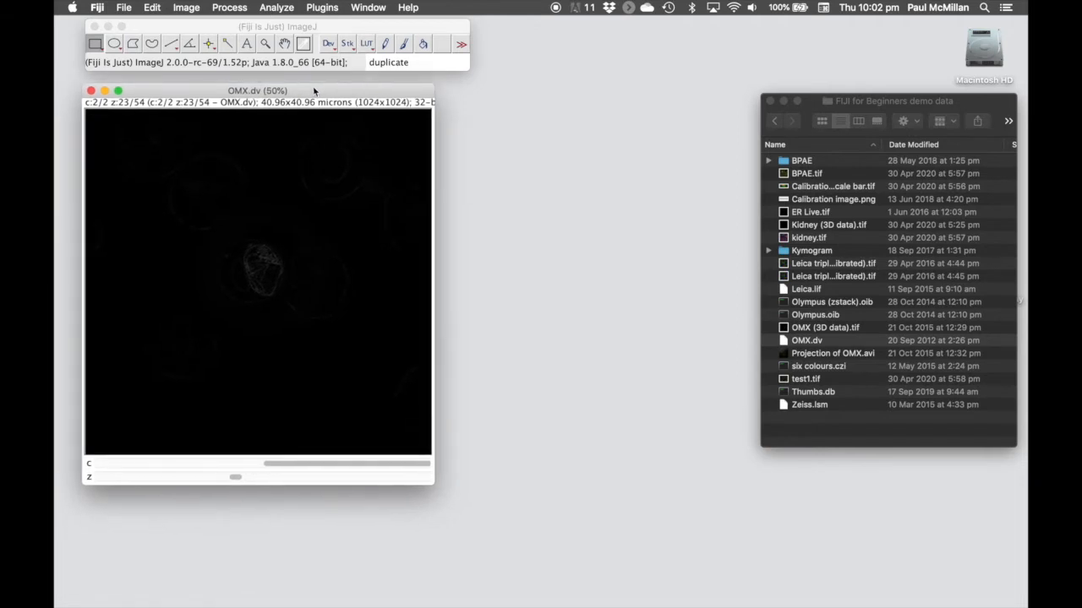
{"action": "left_click", "coordinate": [187, 7]}
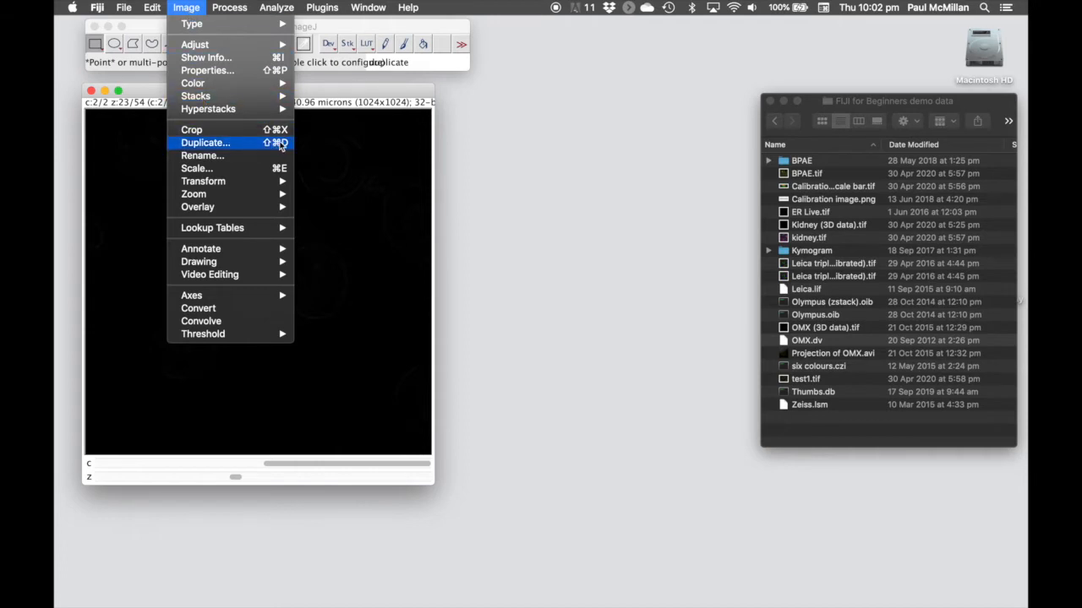
{"action": "left_click", "coordinate": [340, 208]}
{"action": "right_click", "coordinate": [278, 248]}
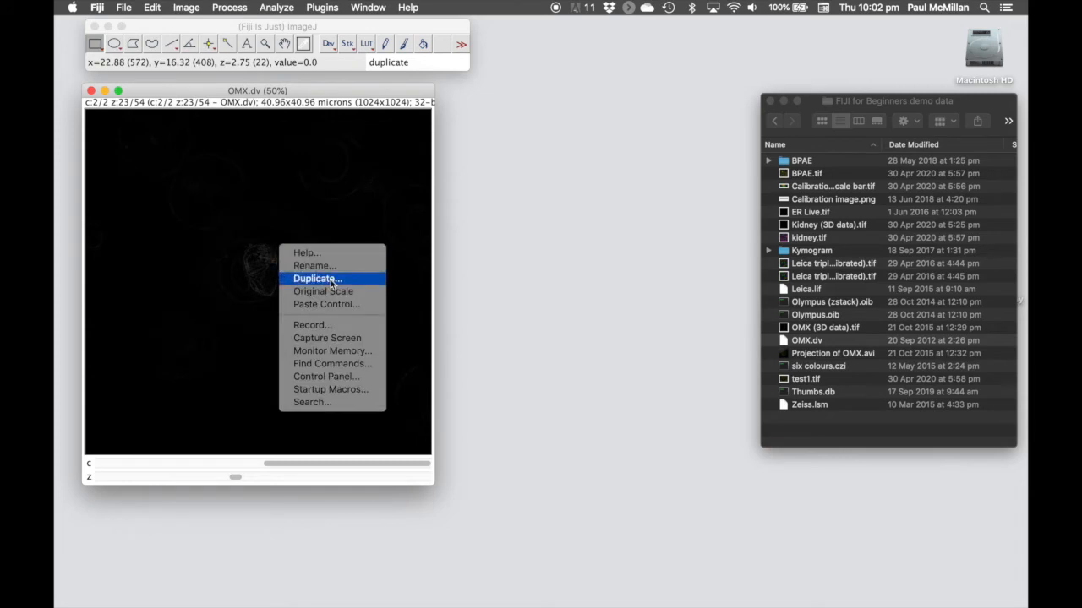
{"action": "left_click", "coordinate": [365, 90]}
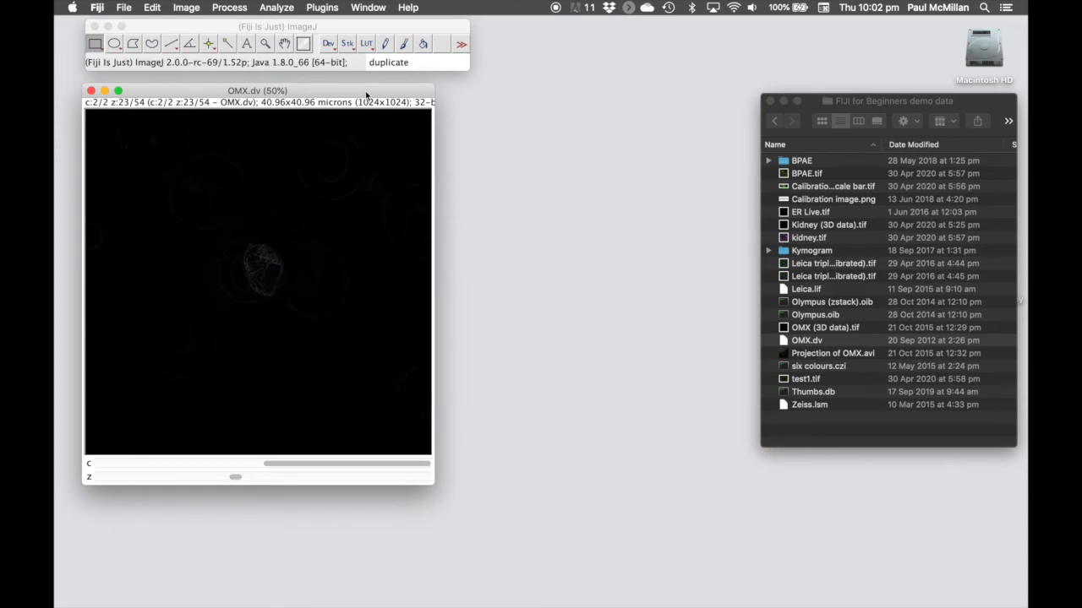
{"action": "right_click", "coordinate": [330, 214]}
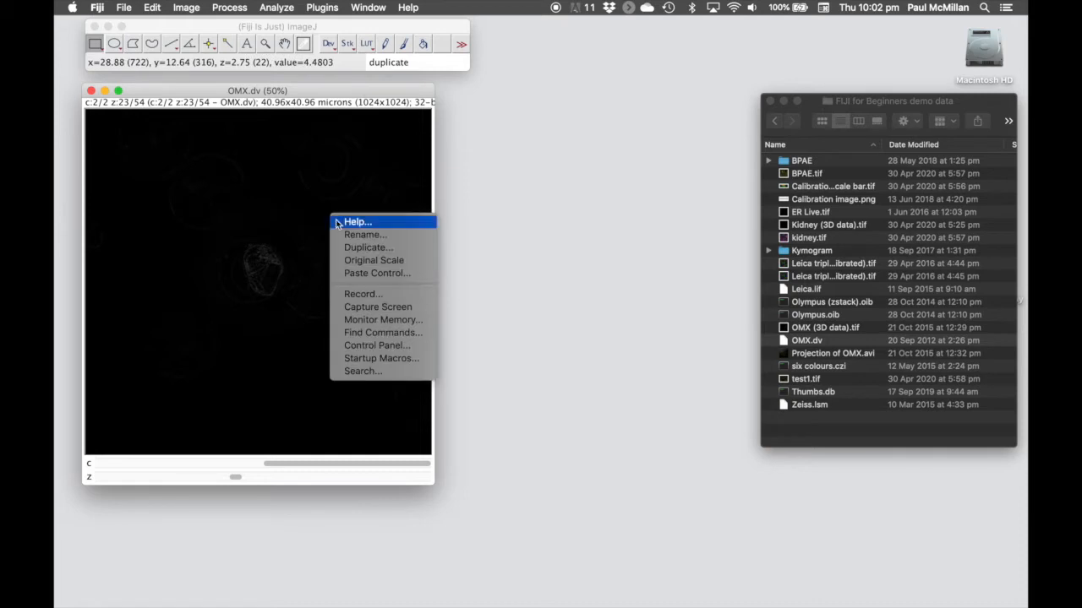
{"action": "left_click", "coordinate": [370, 251]}
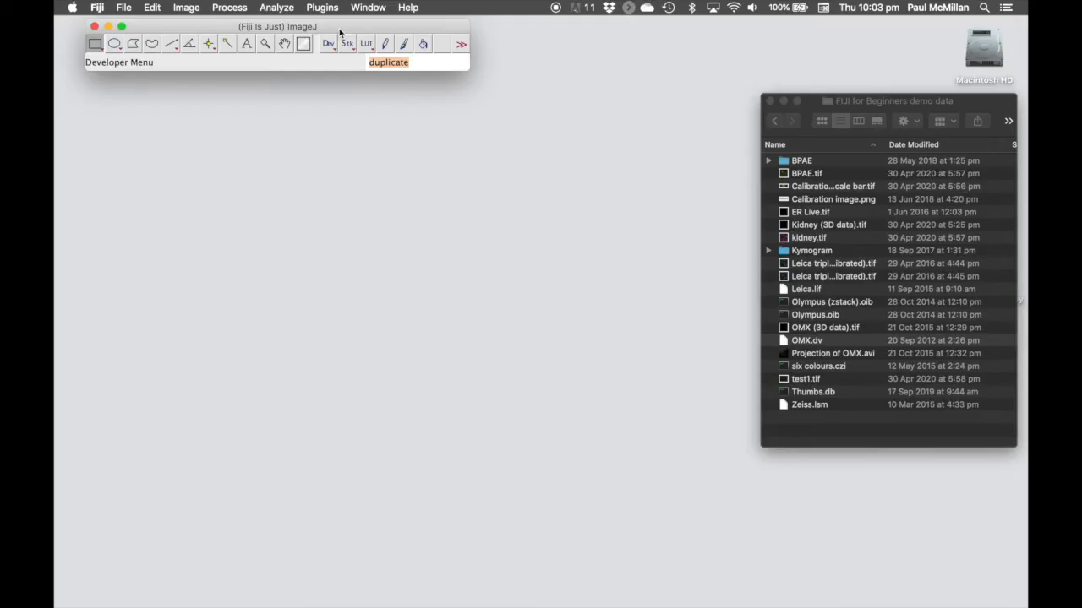
Step: Clear the term "duplicate" from Fiji's command search field
{"action": "left_click", "coordinate": [415, 62]}
{"action": "key", "text": "BackSpace"}
{"action": "key", "text": "BackSpace"}
{"action": "key", "text": "BackSpace"}
{"action": "key", "text": "BackSpace"}
{"action": "key", "text": "BackSpace"}
{"action": "key", "text": "BackSpace"}
{"action": "key", "text": "BackSpace"}
{"action": "key", "text": "BackSpace"}
{"action": "key", "text": "BackSpace"}
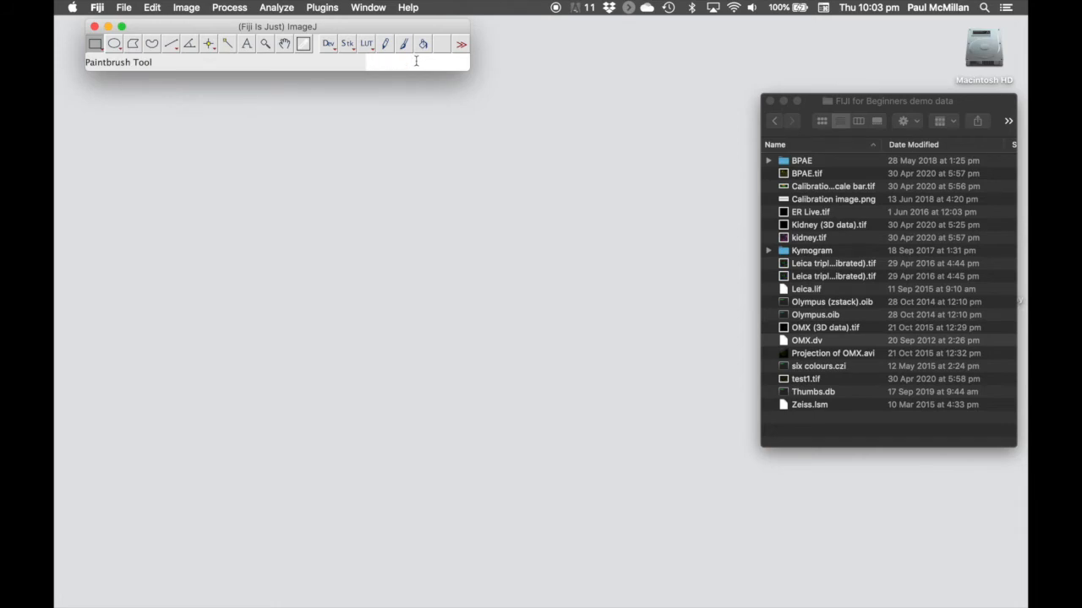
Step: Examine Fiji's colour commands for splitting, merging and arranging channels, including the Channels Tool, without running any
{"action": "left_click", "coordinate": [841, 103]}
{"action": "left_click", "coordinate": [254, 28]}
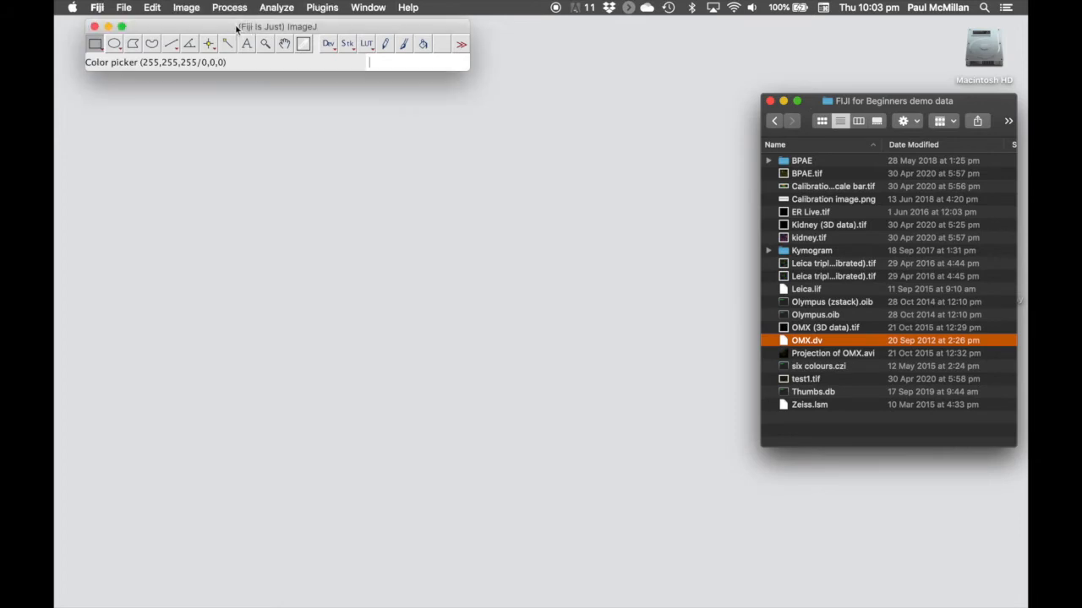
{"action": "left_click", "coordinate": [187, 8]}
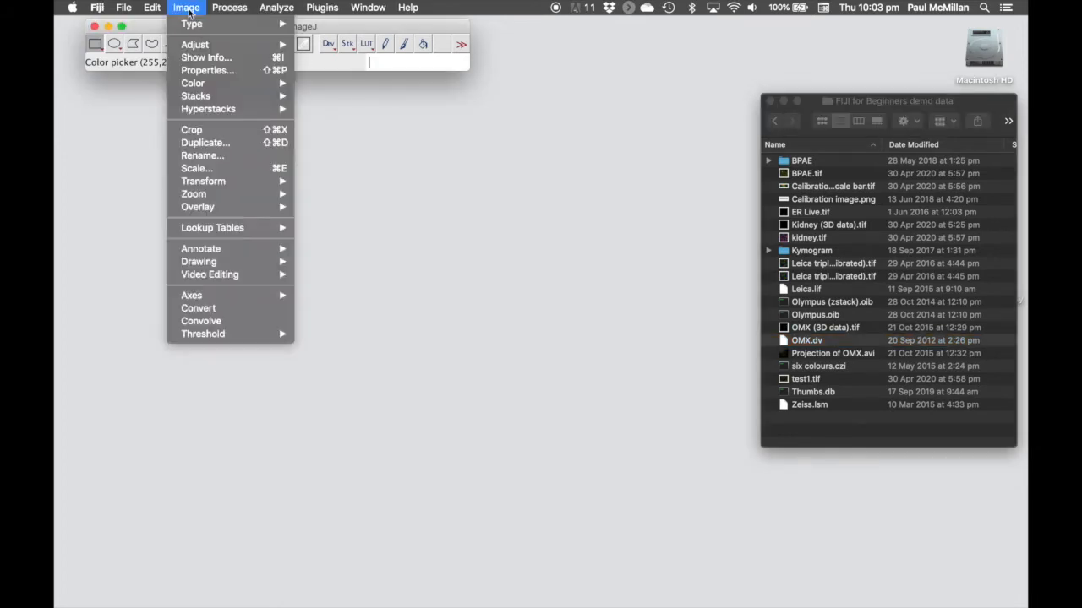
{"action": "mouse_move", "coordinate": [209, 87]}
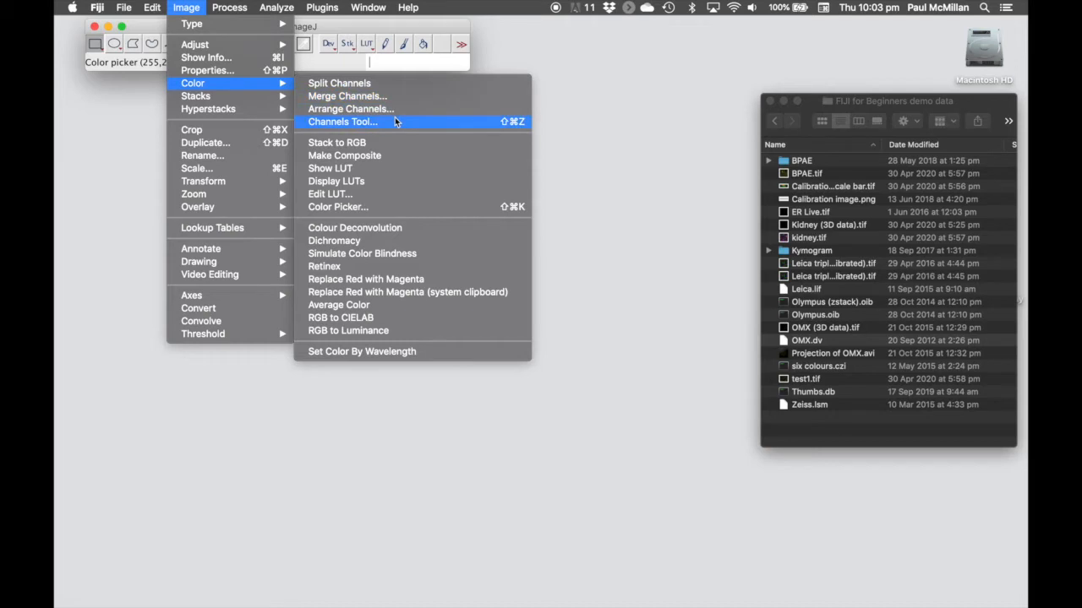
{"action": "left_click", "coordinate": [614, 199]}
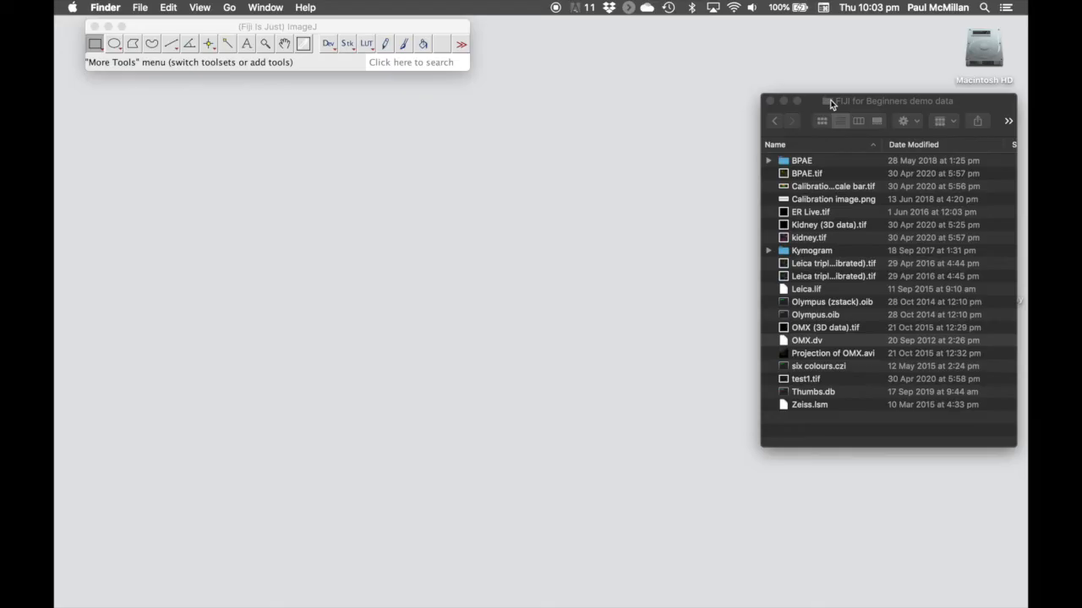
Step: Open BPAE.tif from the FIJI for Beginners demo data folder in Fiji and zoom the image out to 50%
{"action": "left_click", "coordinate": [823, 102]}
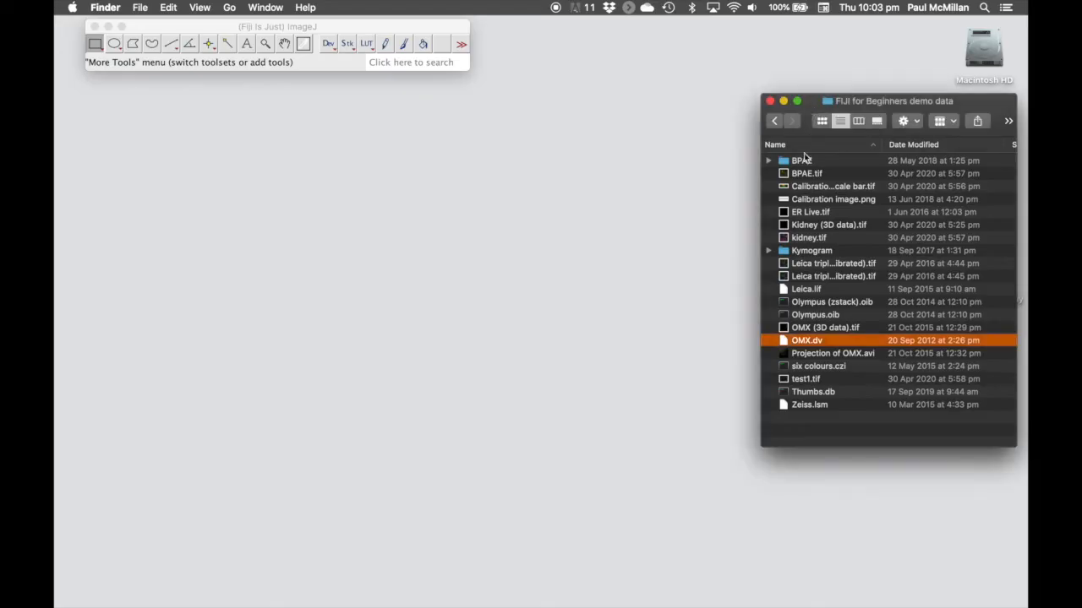
{"action": "left_click_drag", "start_coordinate": [804, 174], "coordinate": [314, 61]}
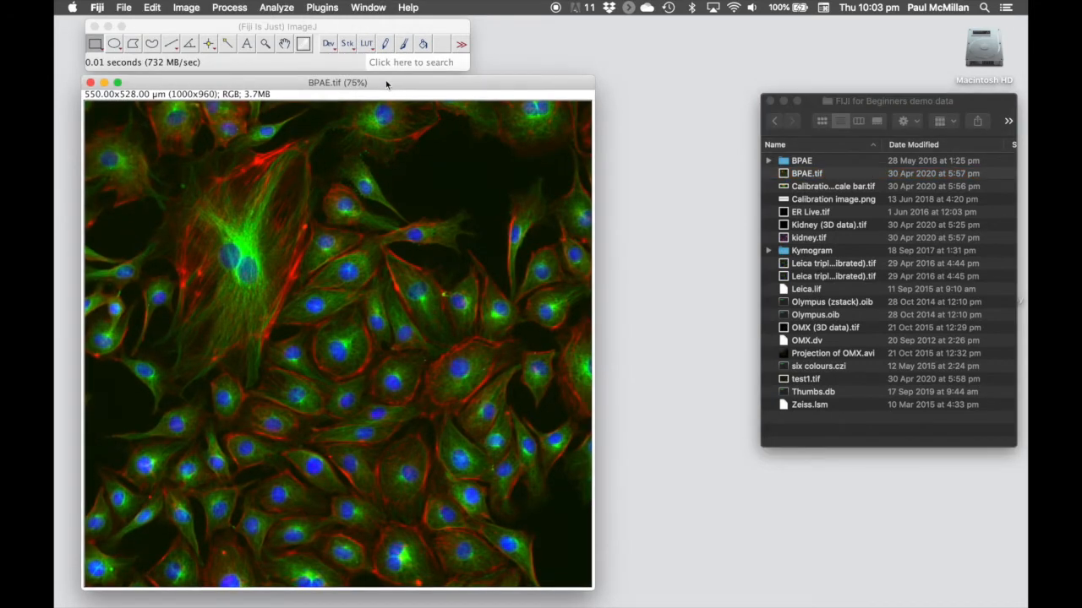
{"action": "key", "text": "minus"}
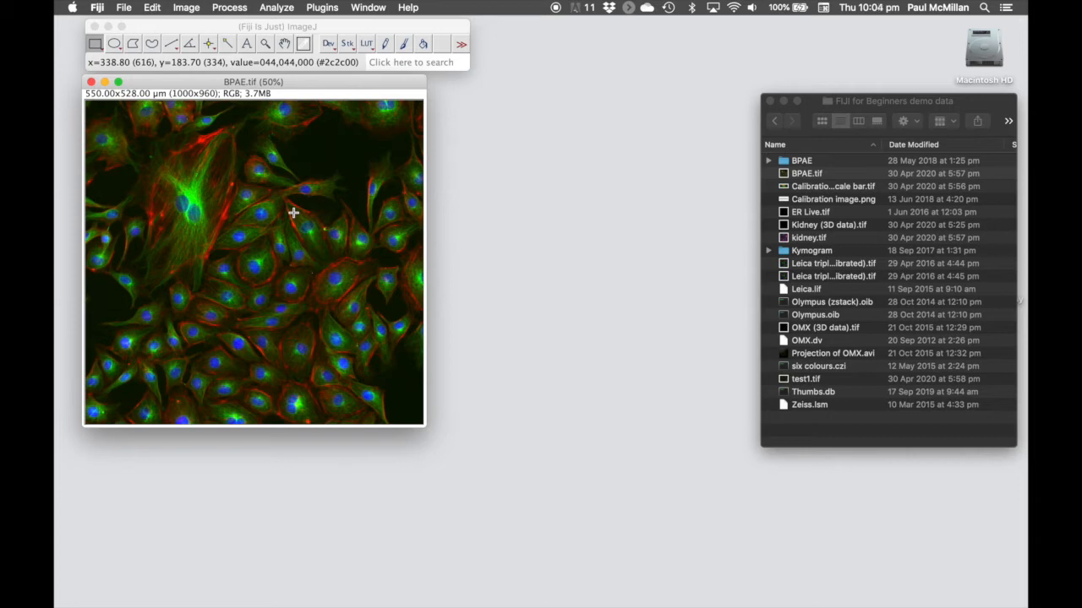
Step: Split the BPAE.tif image into its separate colour channels and tile the resulting image windows side by side
{"action": "left_click", "coordinate": [193, 10]}
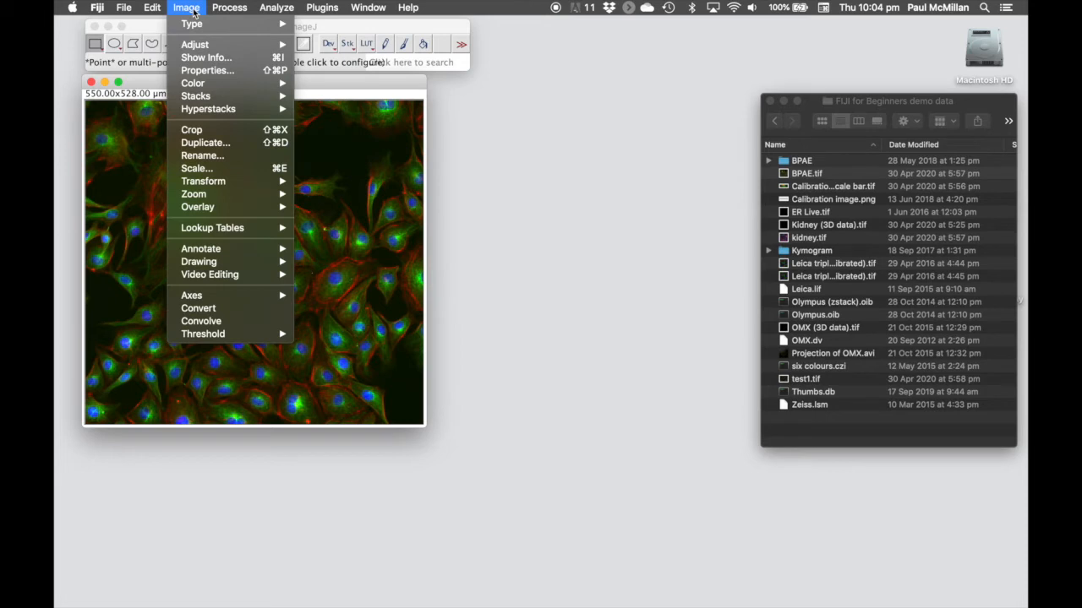
{"action": "mouse_move", "coordinate": [210, 84]}
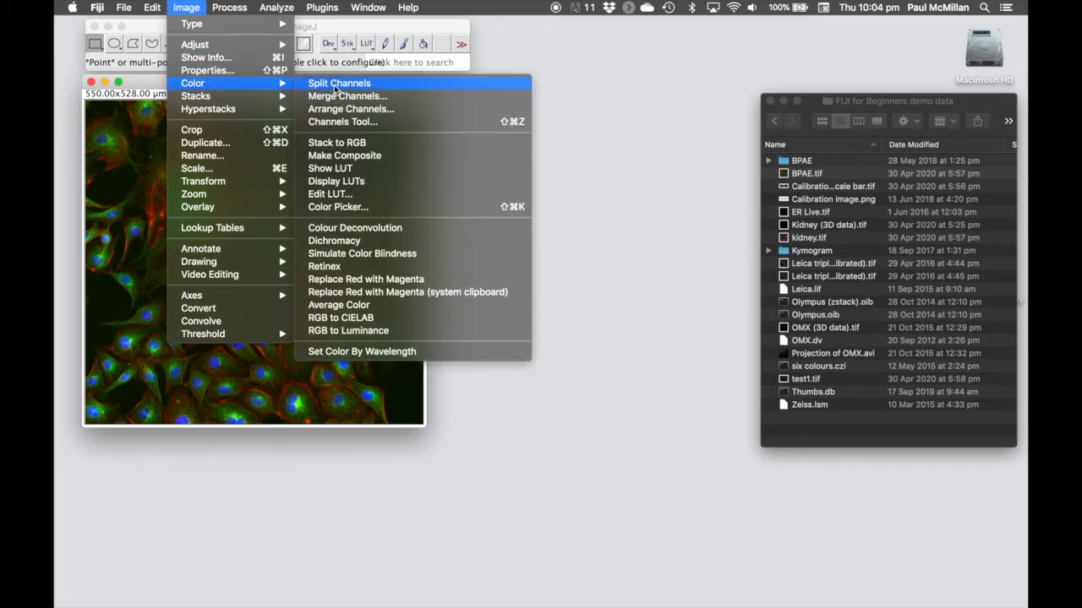
{"action": "left_click", "coordinate": [334, 85]}
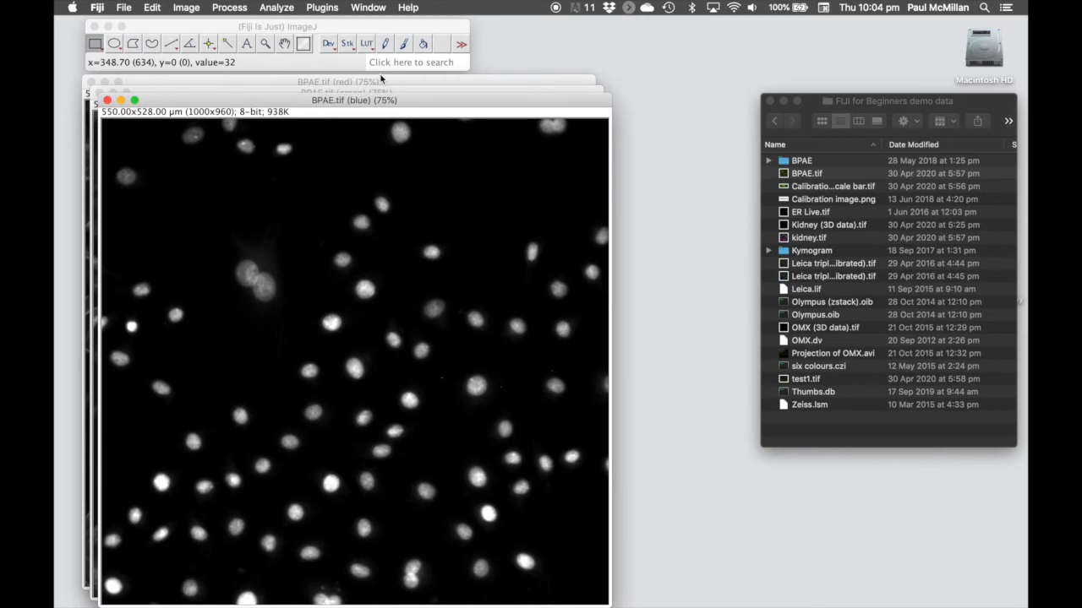
{"action": "left_click", "coordinate": [367, 9]}
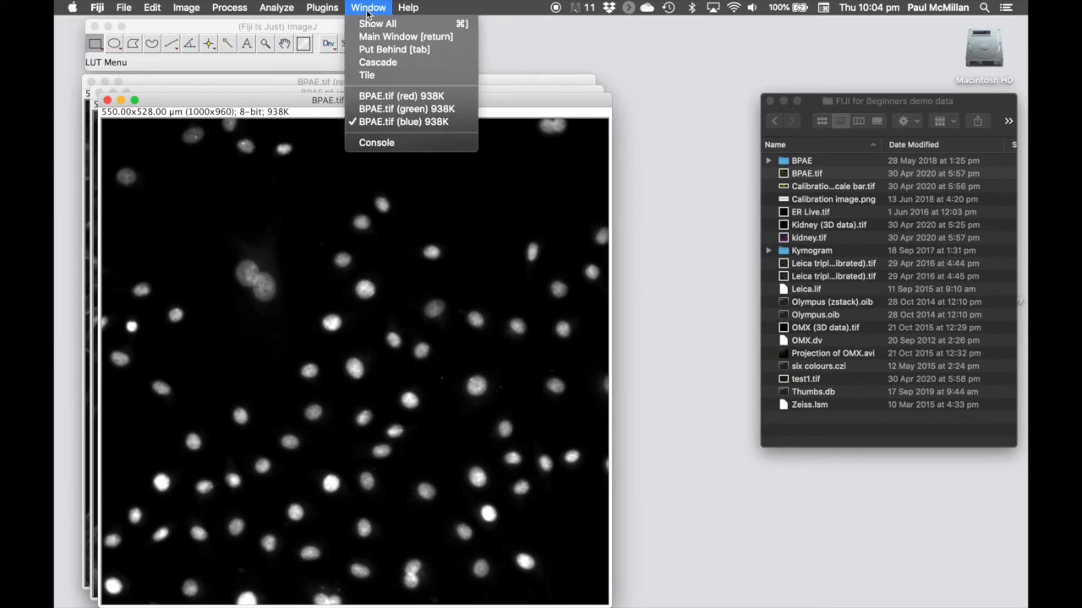
{"action": "left_click", "coordinate": [375, 75]}
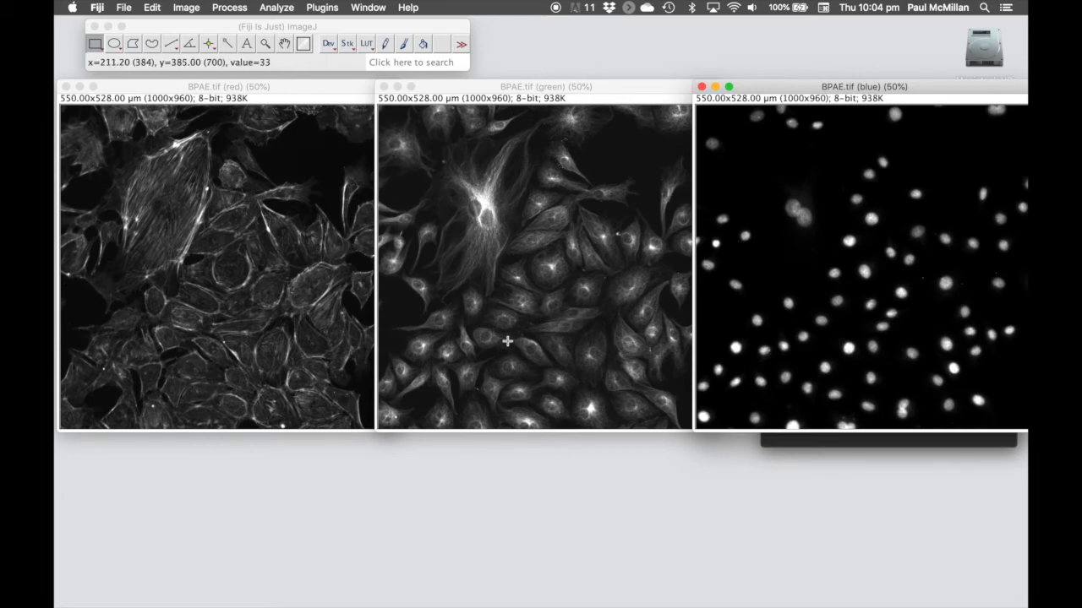
Step: Convert the red-channel image of BPAE.tif to the RGB Color type
{"action": "left_click", "coordinate": [279, 89]}
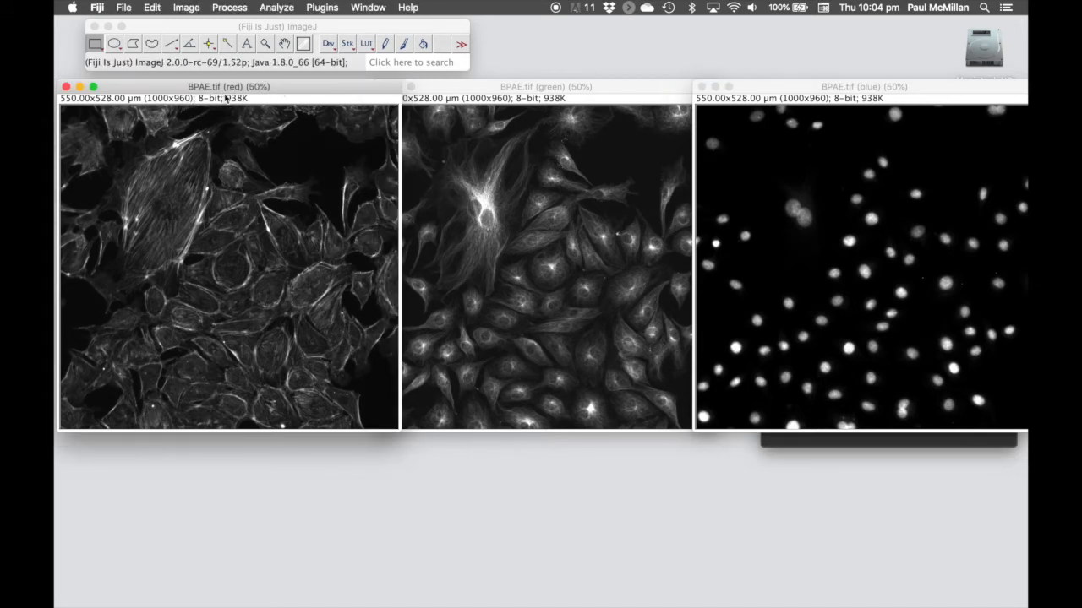
{"action": "left_click", "coordinate": [188, 9]}
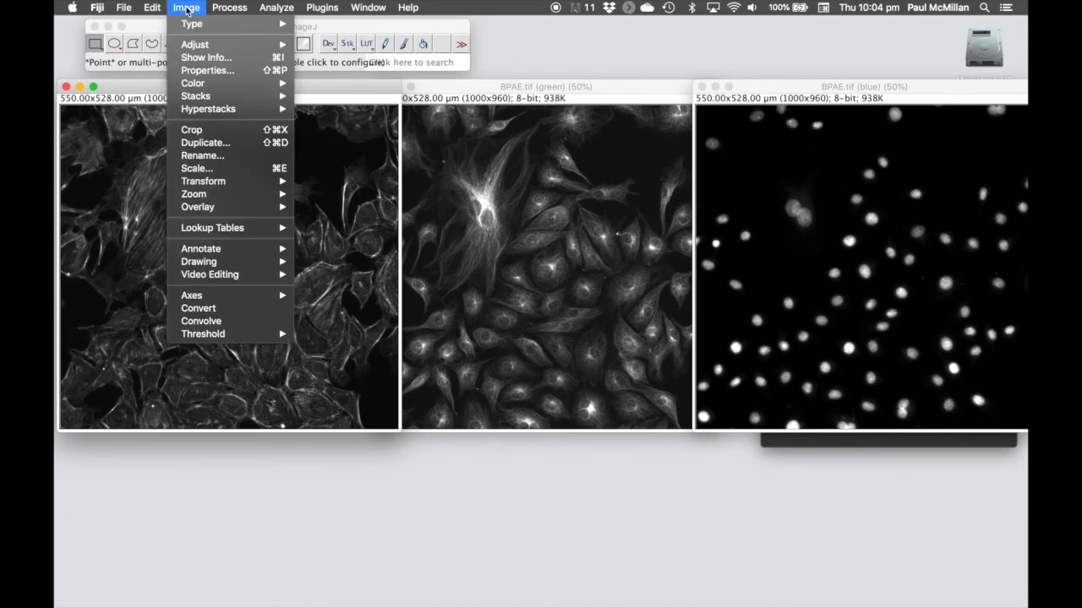
{"action": "mouse_move", "coordinate": [191, 22]}
{"action": "left_click", "coordinate": [333, 80]}
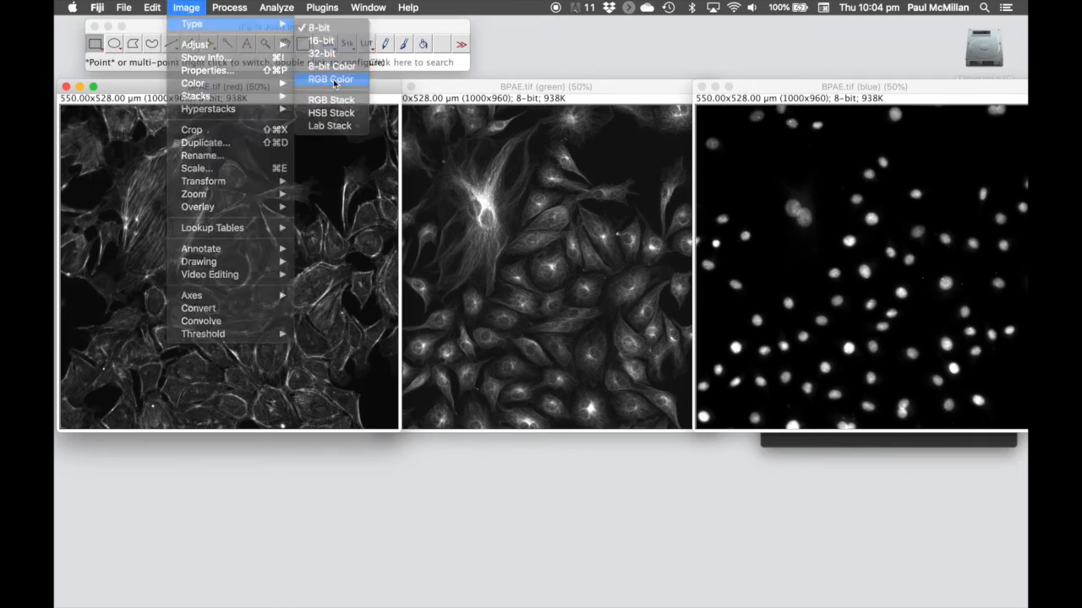
Step: Save the red-channel image as a TIFF named "BPAE.tif (red).tif" in the Desktop folder
{"action": "left_click", "coordinate": [128, 10]}
{"action": "mouse_move", "coordinate": [177, 160]}
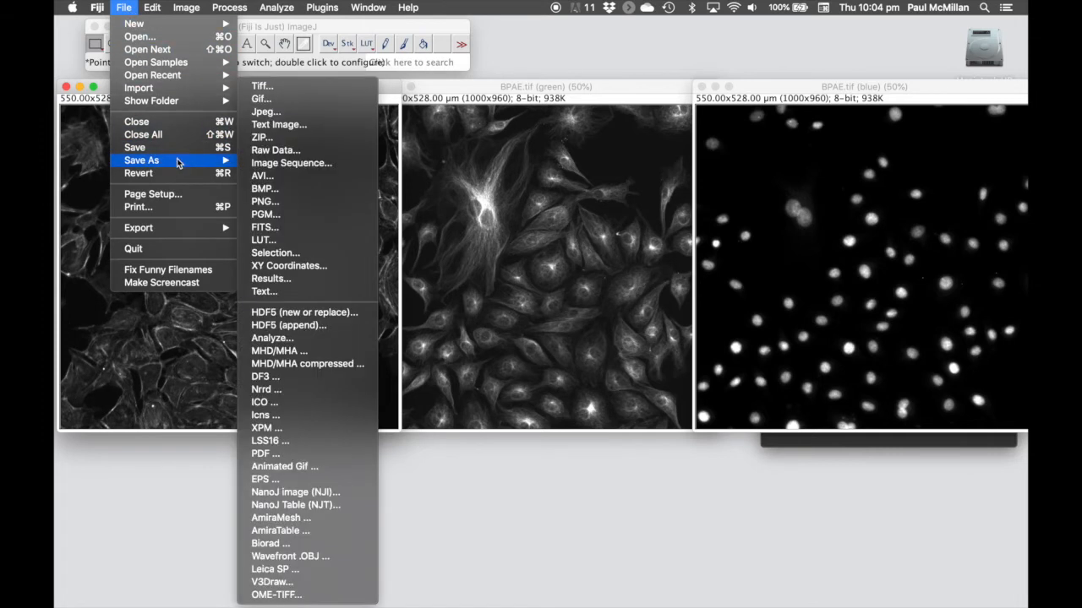
{"action": "left_click", "coordinate": [278, 88]}
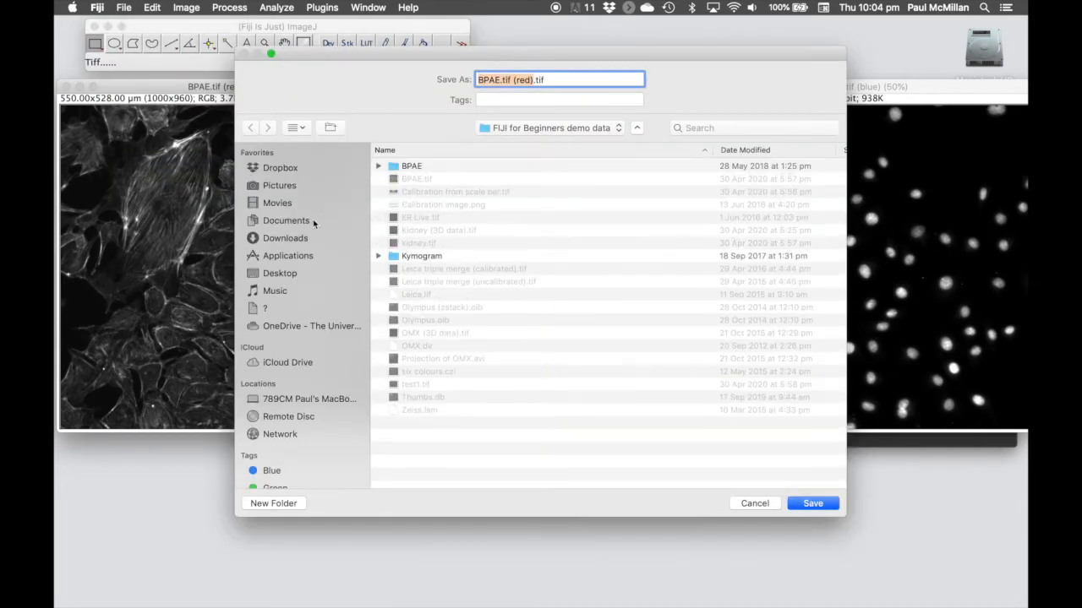
{"action": "left_click", "coordinate": [278, 272]}
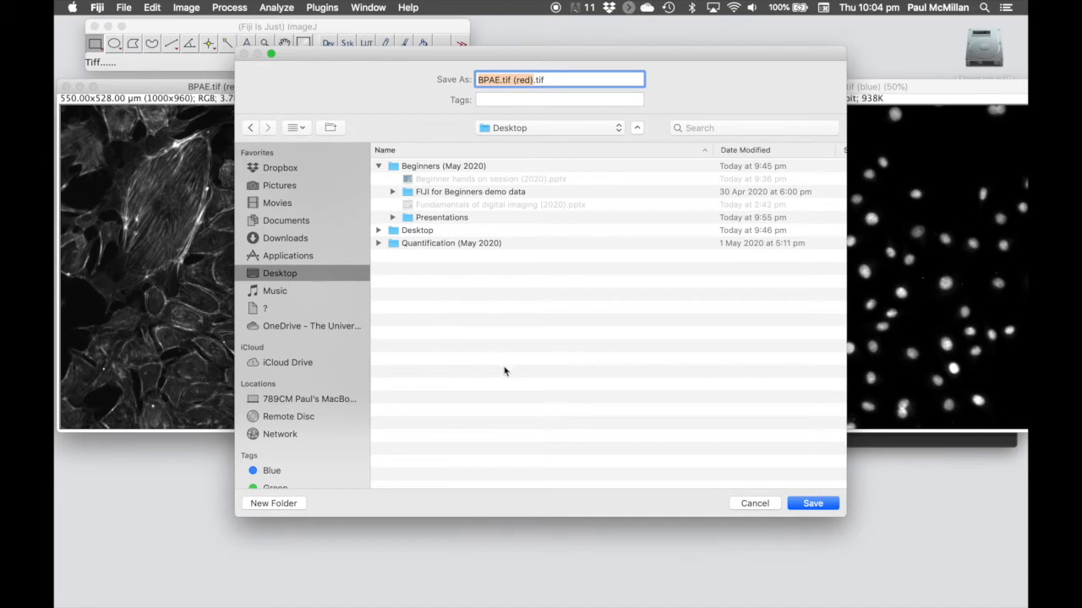
{"action": "left_click", "coordinate": [812, 504]}
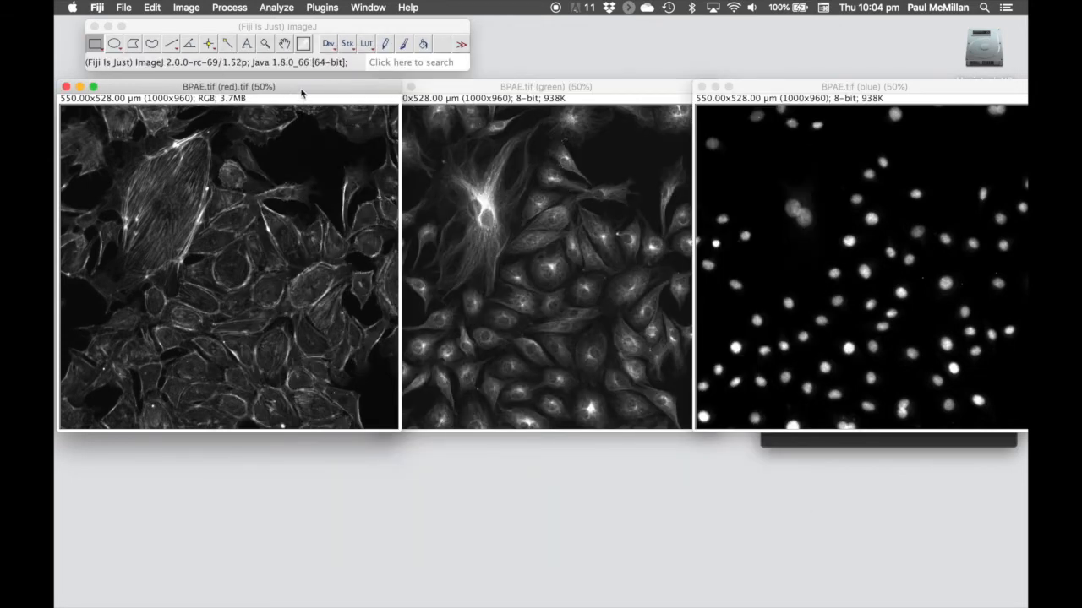
Step: Apply the Green lookup table to the green-channel image of BPAE.tif and convert it to RGB Color
{"action": "left_click", "coordinate": [573, 94]}
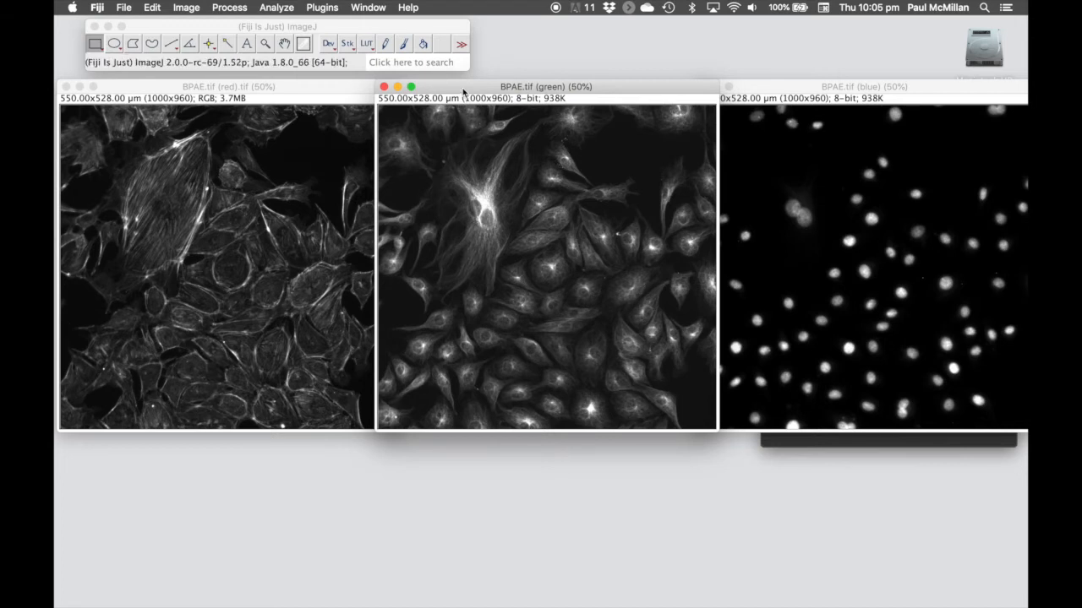
{"action": "left_click", "coordinate": [190, 10]}
{"action": "mouse_move", "coordinate": [240, 236]}
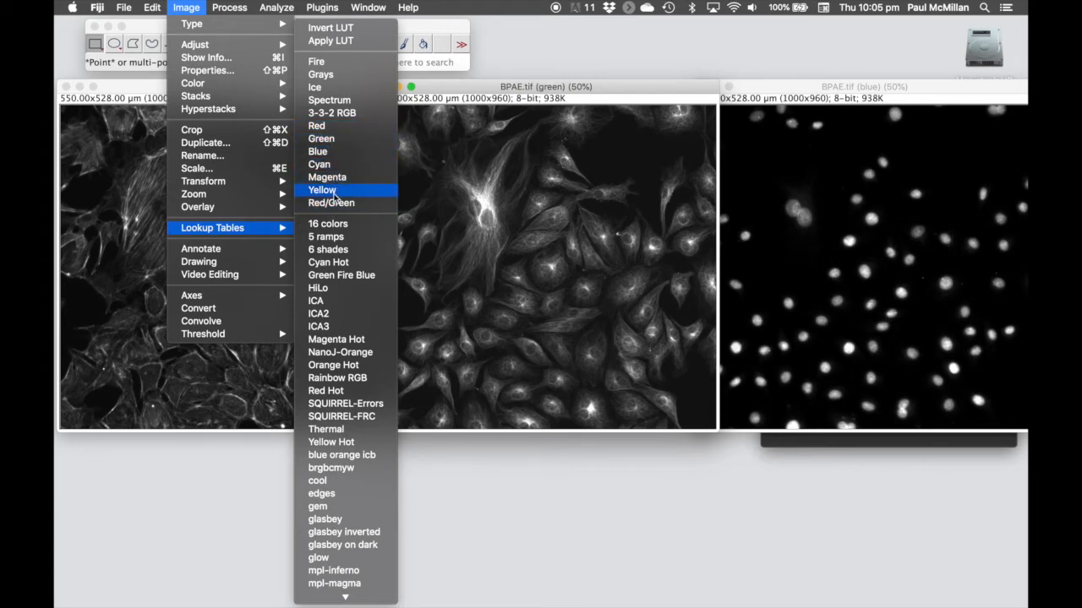
{"action": "left_click", "coordinate": [335, 147]}
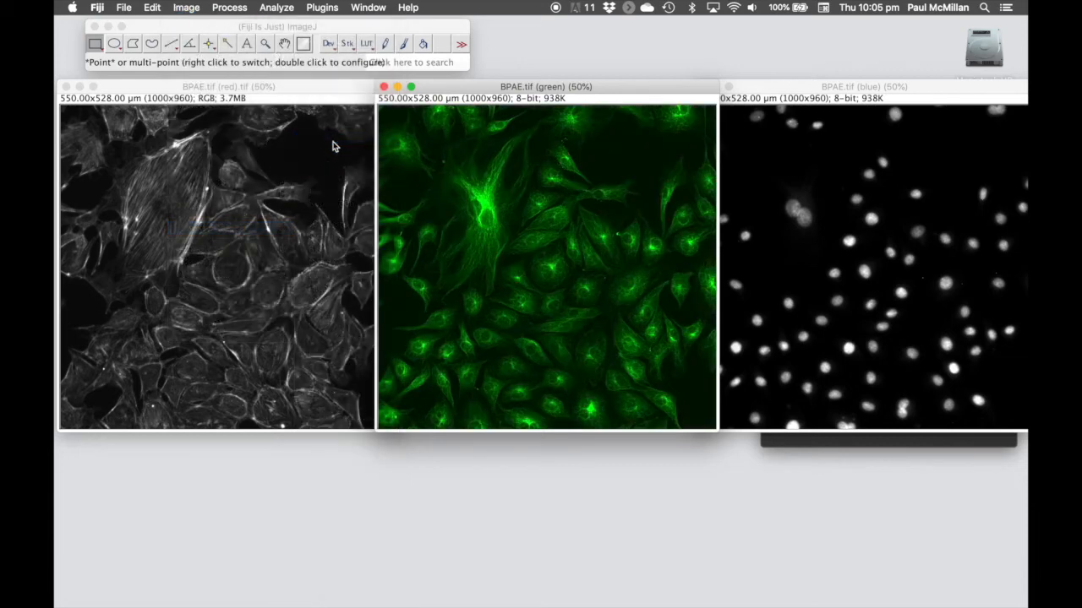
{"action": "left_click", "coordinate": [186, 7]}
{"action": "mouse_move", "coordinate": [199, 28]}
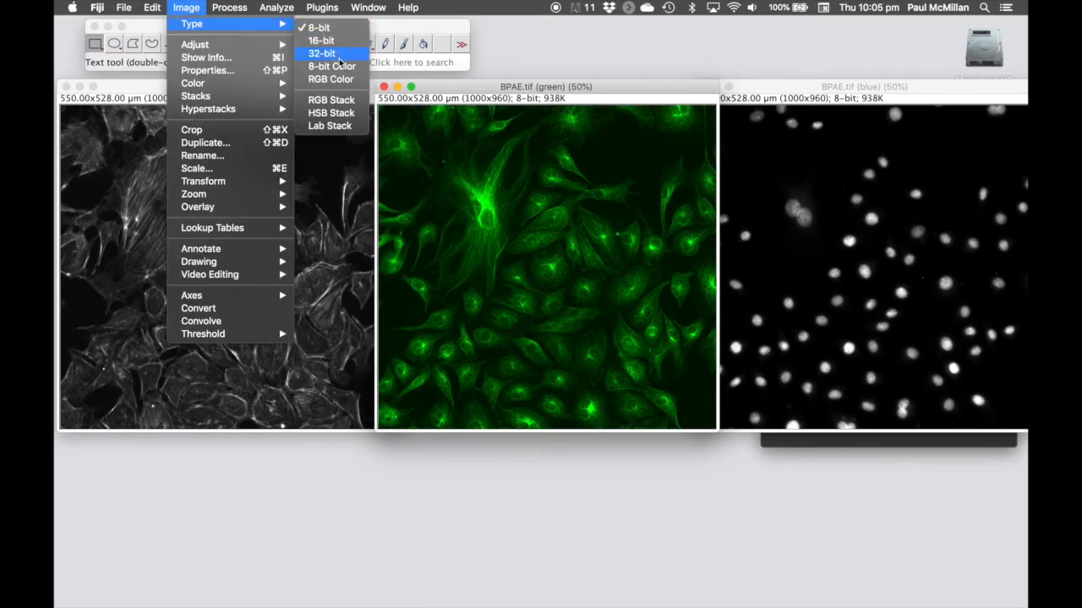
{"action": "left_click", "coordinate": [341, 80]}
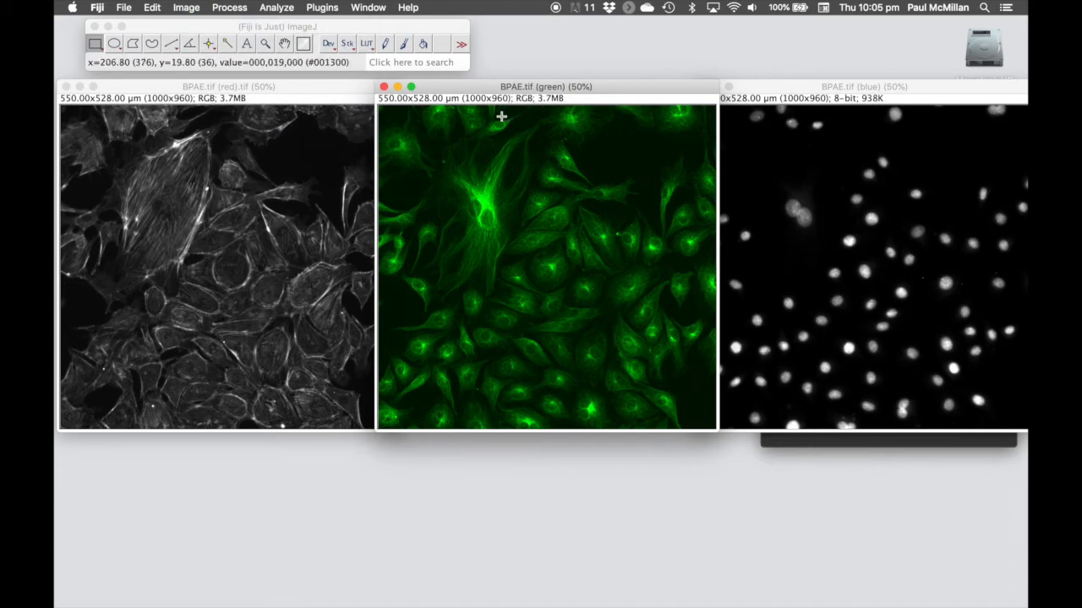
Step: Save the green-channel image as a TIFF named "BPAE.tif (green).tif" in the Desktop folder
{"action": "left_click", "coordinate": [132, 9]}
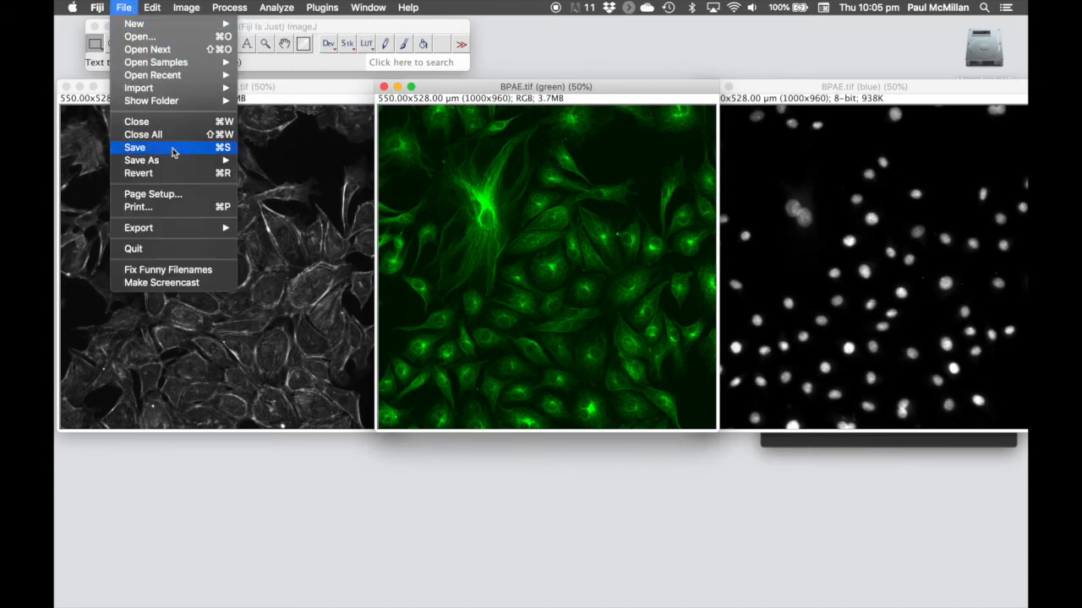
{"action": "mouse_move", "coordinate": [180, 160]}
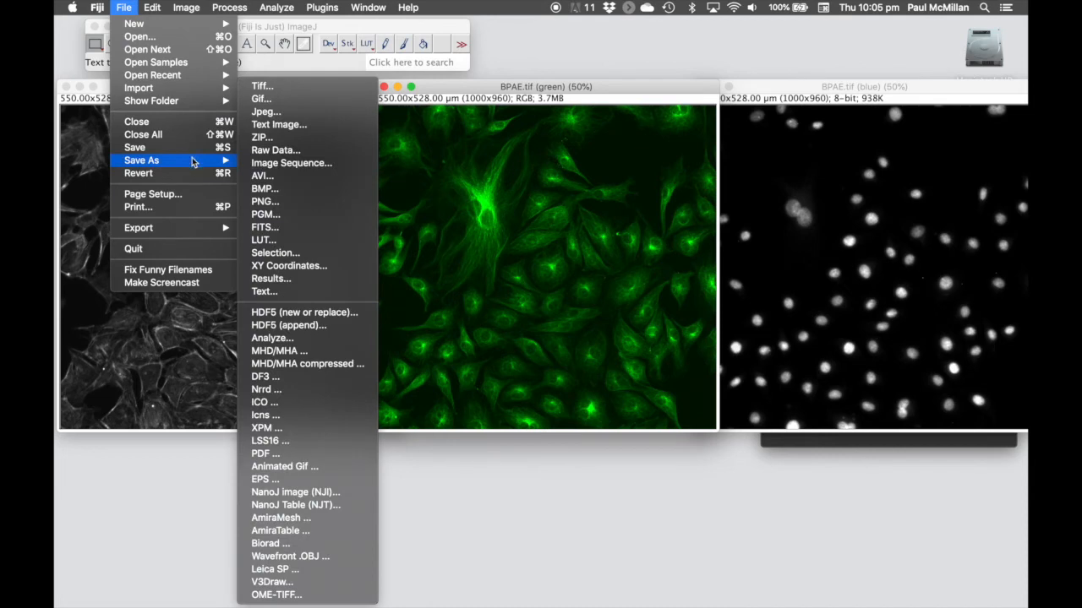
{"action": "left_click", "coordinate": [281, 87]}
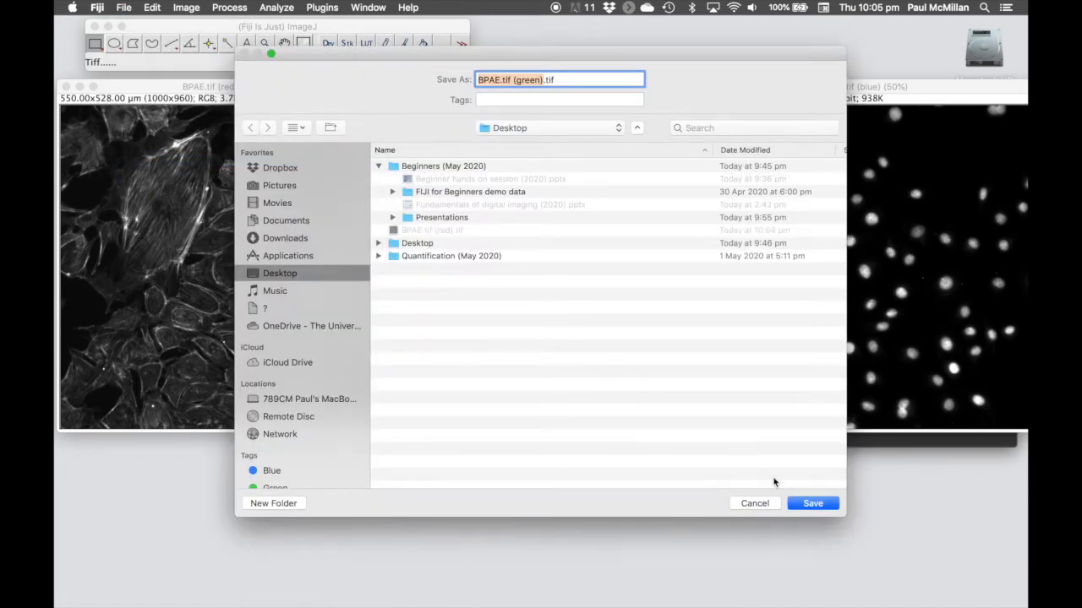
{"action": "left_click", "coordinate": [817, 504]}
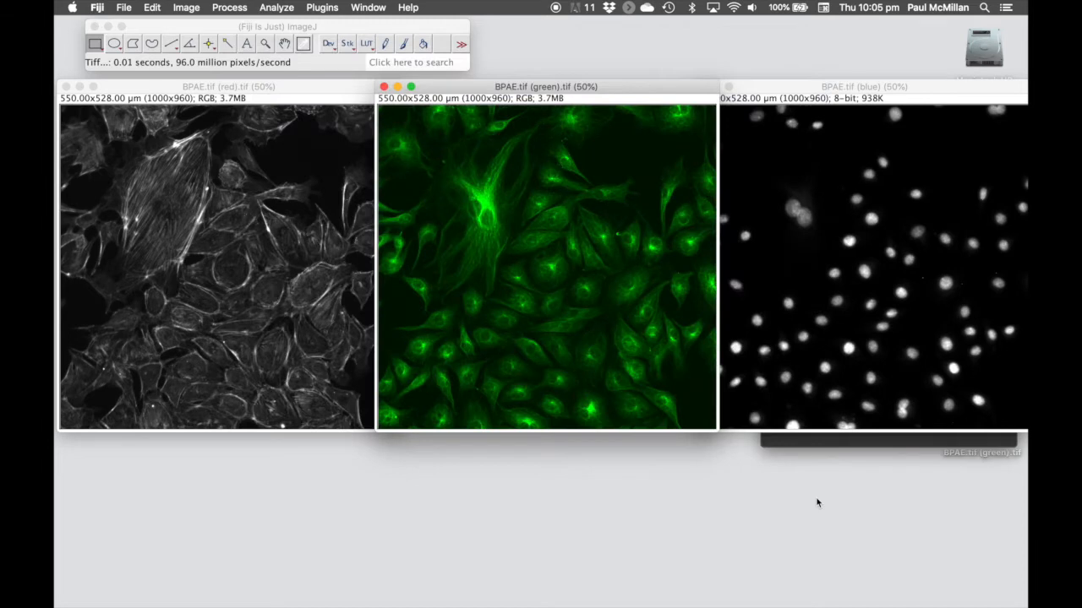
Step: Close the red, green and blue channel images of BPAE.tif
{"action": "left_click_drag", "start_coordinate": [804, 95], "coordinate": [760, 94]}
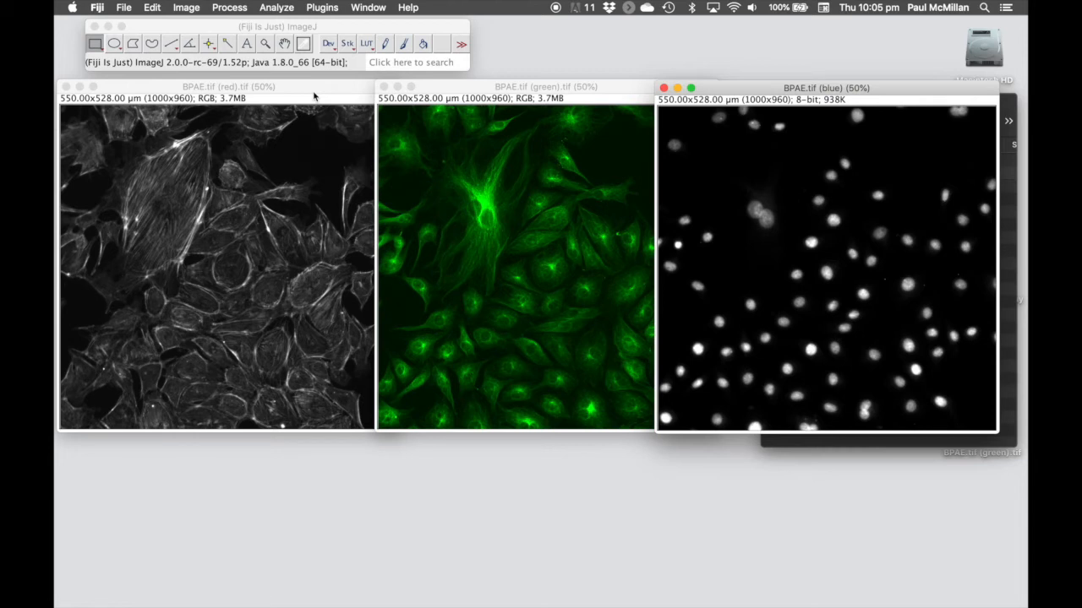
{"action": "left_click", "coordinate": [67, 87]}
{"action": "left_click", "coordinate": [383, 88]}
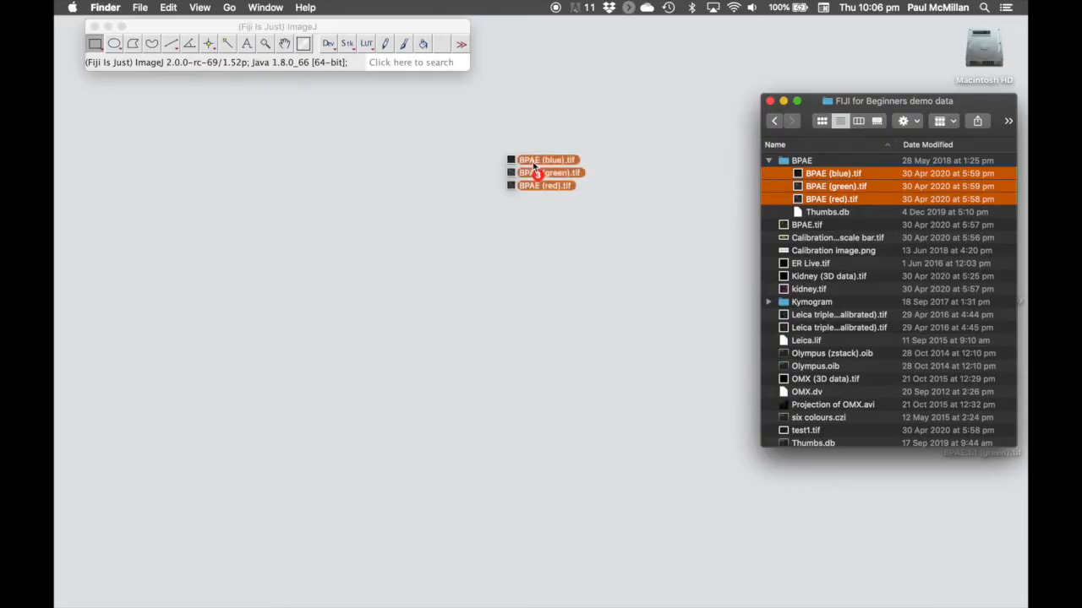
Step: Open BPAE (blue).tif, BPAE (green).tif and BPAE (red).tif from the BPAE folder together and tile their windows
{"action": "left_click_drag", "start_coordinate": [533, 161], "coordinate": [304, 70]}
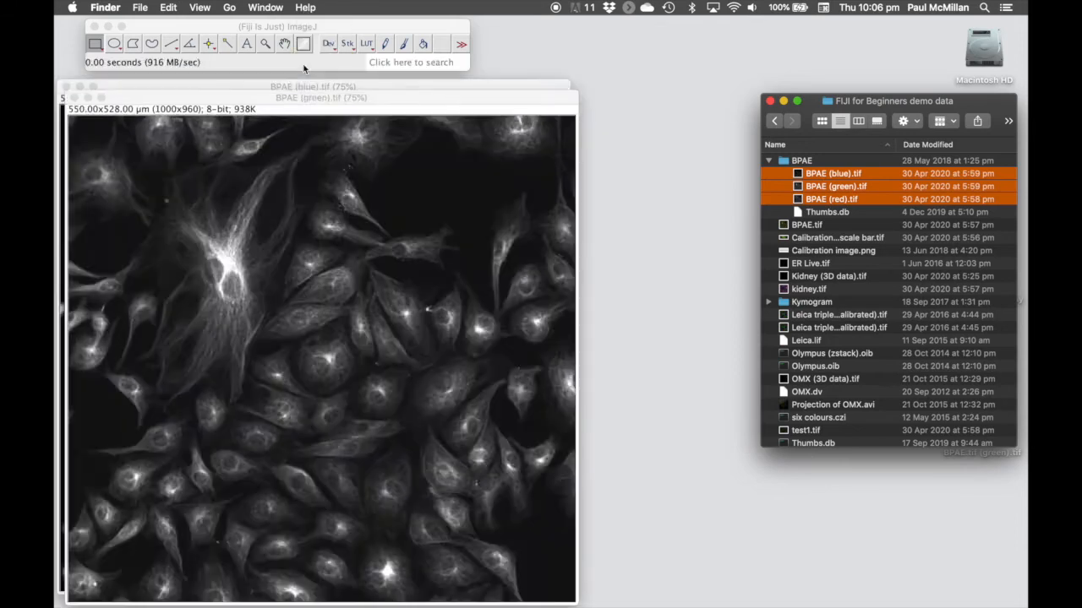
{"action": "left_click", "coordinate": [334, 26]}
{"action": "left_click", "coordinate": [366, 9]}
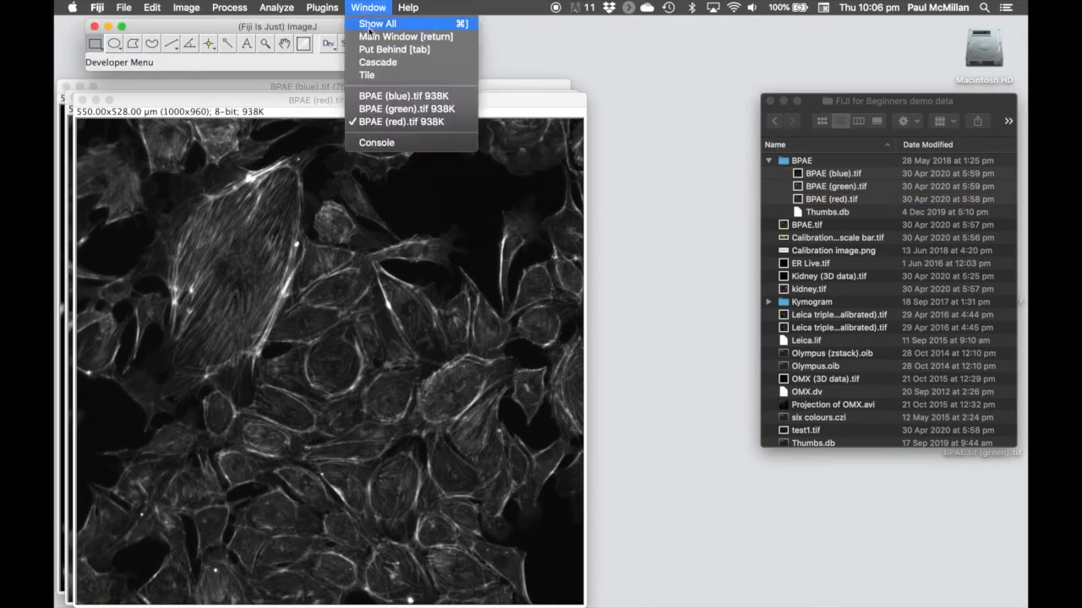
{"action": "left_click", "coordinate": [385, 76]}
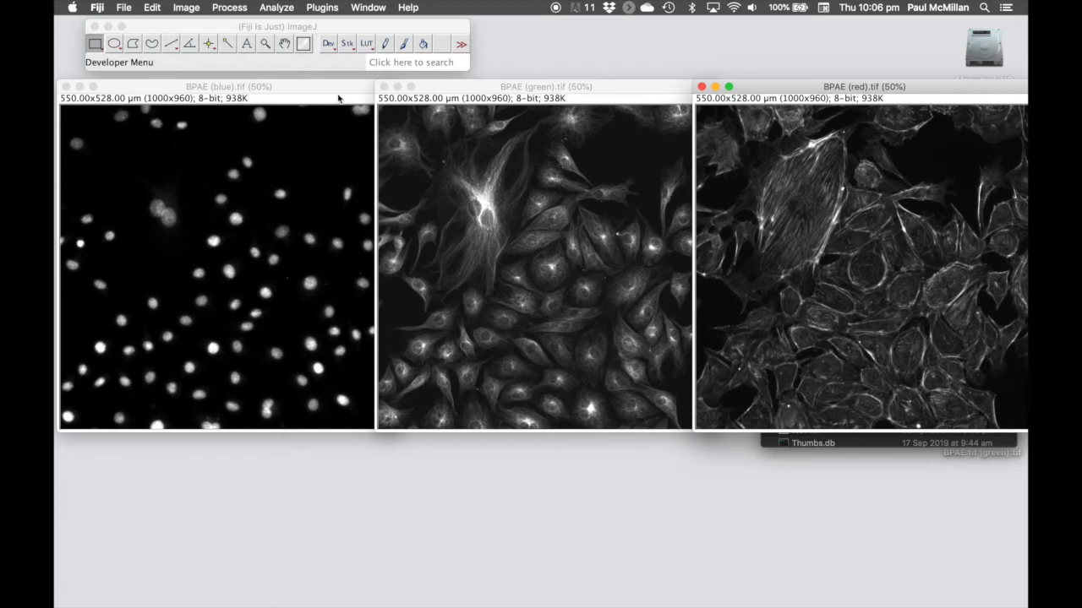
Step: Set up Merge Channels with C1 (red) as None and BPAE (red).tif assigned to C6 (magenta), keeping the green and blue assignments
{"action": "left_click", "coordinate": [187, 8]}
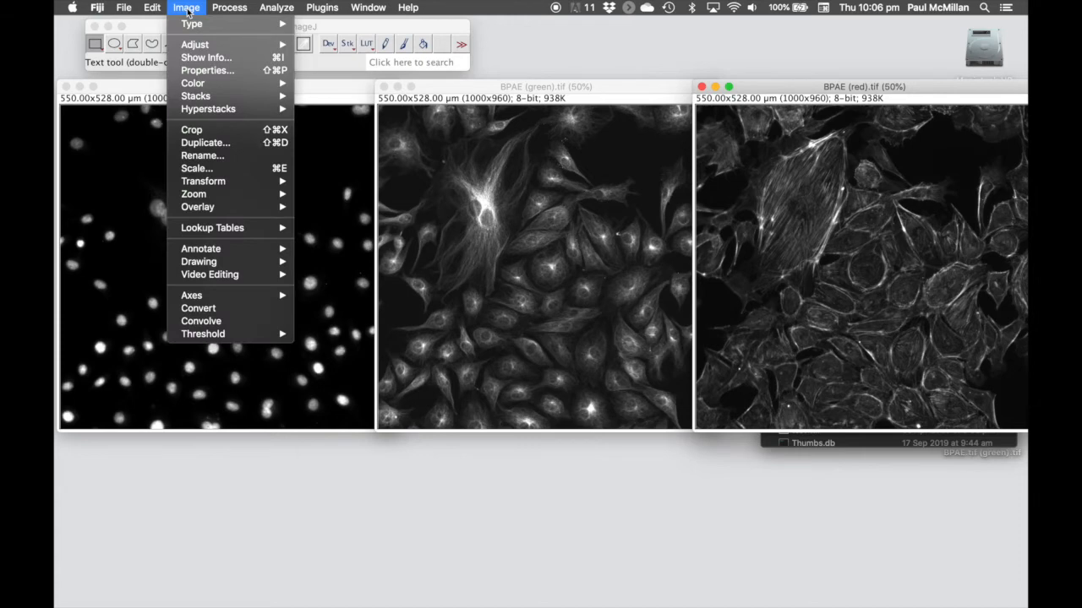
{"action": "mouse_move", "coordinate": [228, 86]}
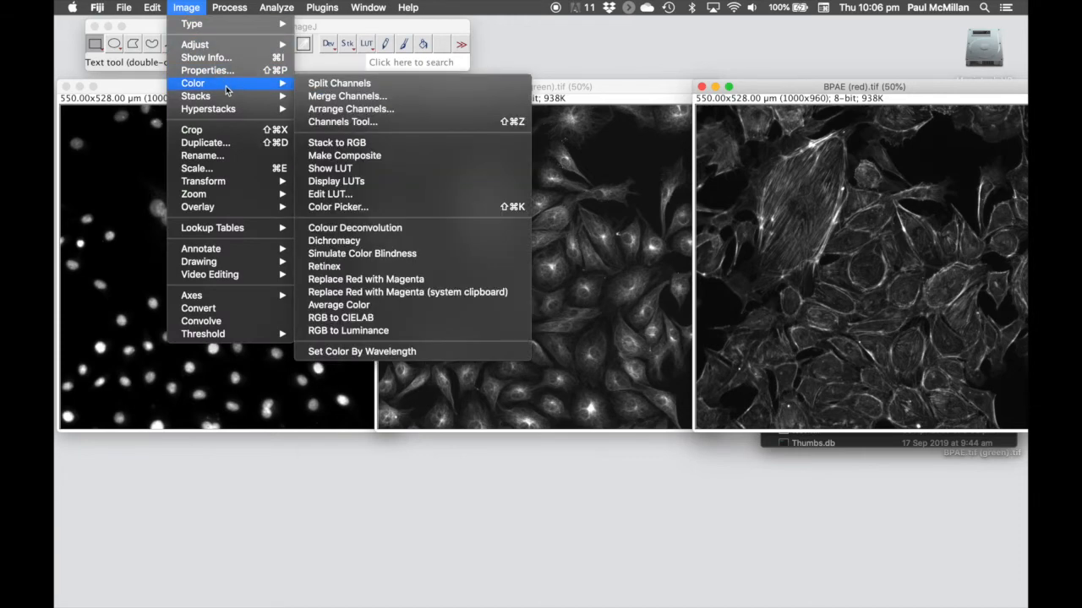
{"action": "left_click", "coordinate": [375, 98]}
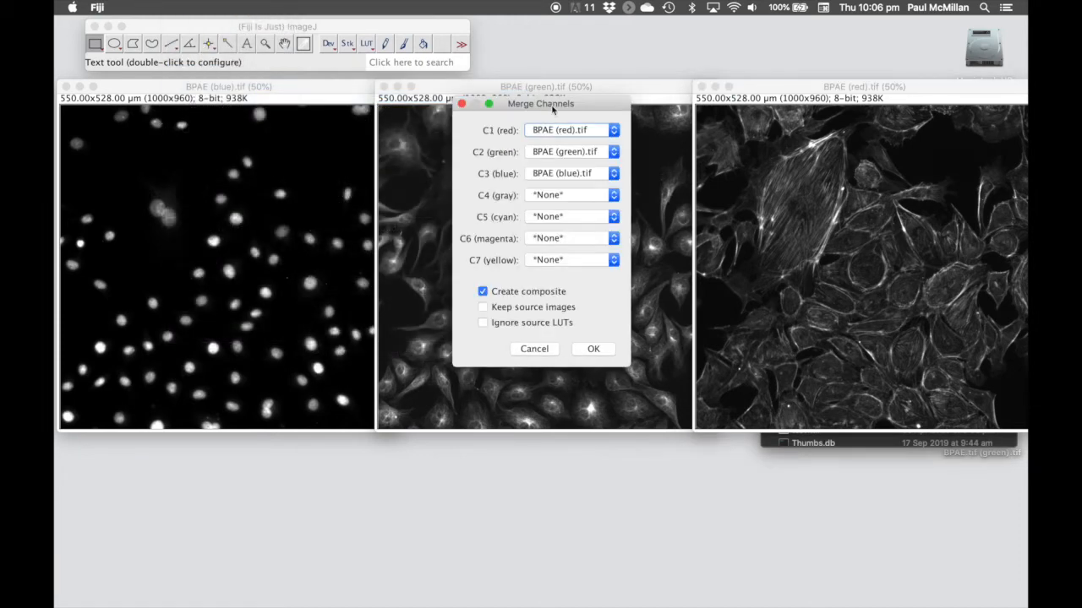
{"action": "left_click_drag", "start_coordinate": [574, 109], "coordinate": [729, 136]}
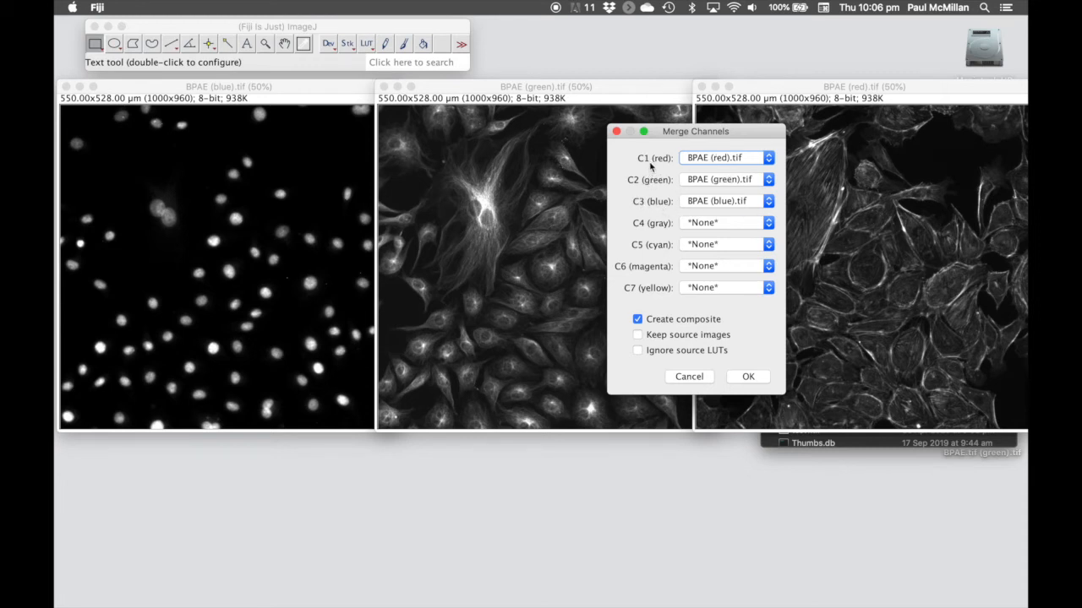
{"action": "left_click", "coordinate": [725, 159]}
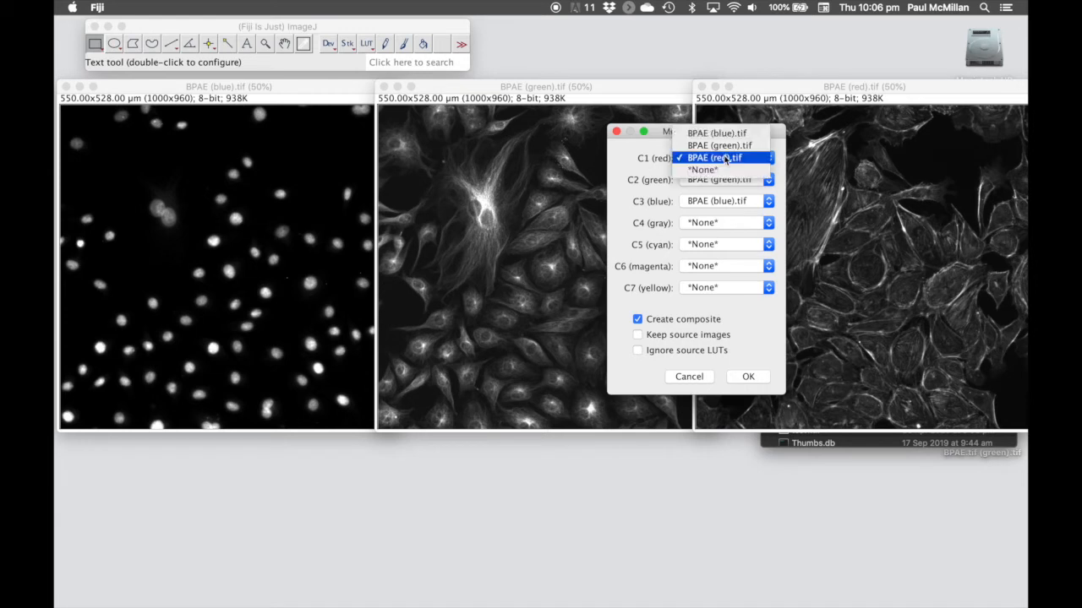
{"action": "left_click", "coordinate": [721, 183]}
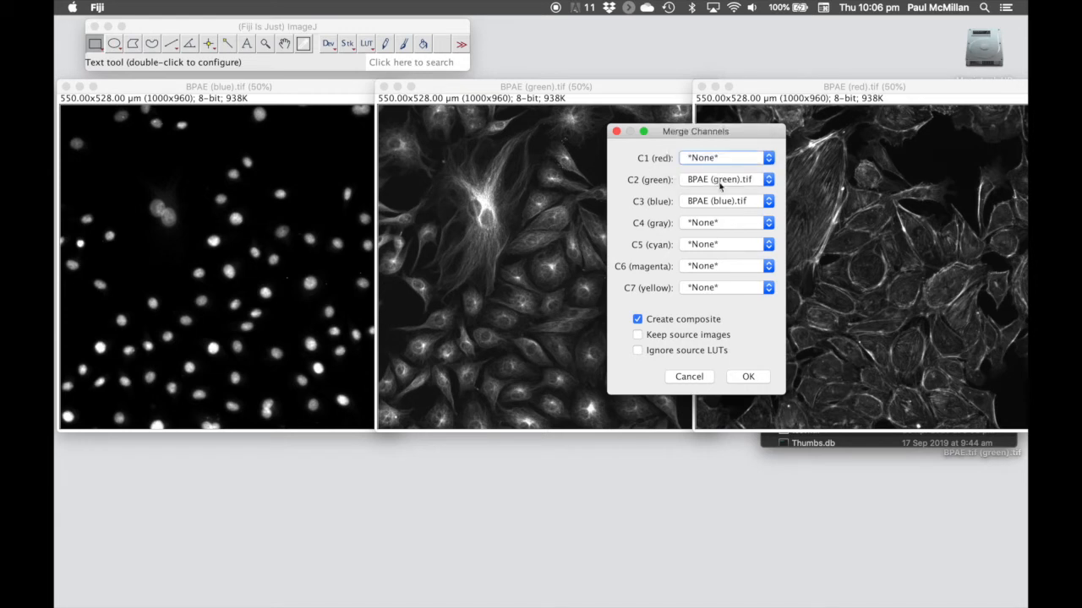
{"action": "left_click", "coordinate": [740, 269]}
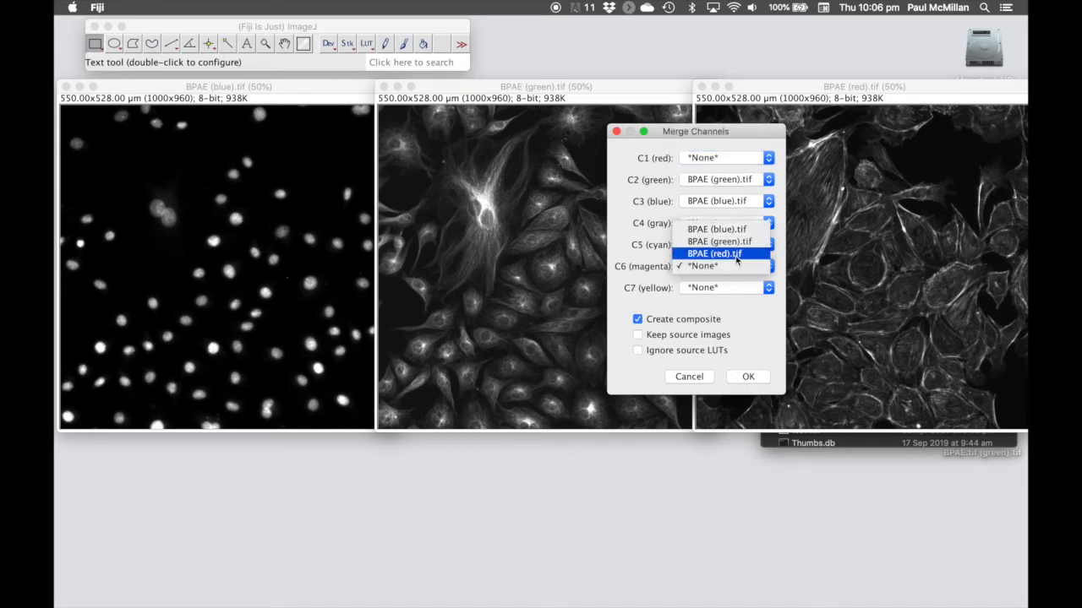
{"action": "left_click", "coordinate": [736, 255]}
Step: Merge the channels with Create composite disabled and Keep source images enabled
{"action": "left_click", "coordinate": [637, 319]}
{"action": "left_click", "coordinate": [638, 335]}
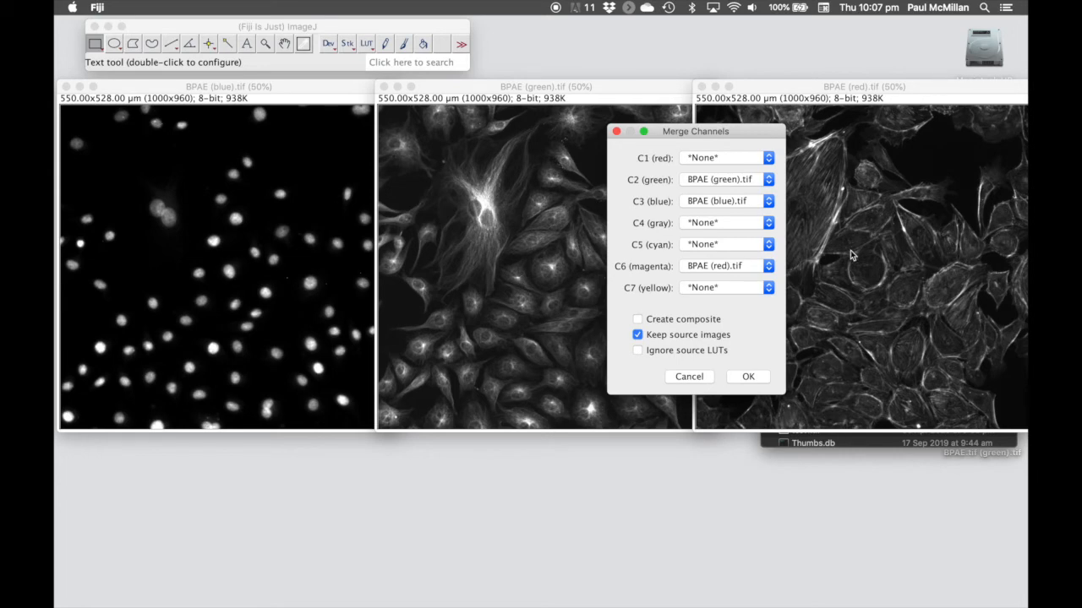
{"action": "left_click", "coordinate": [748, 377]}
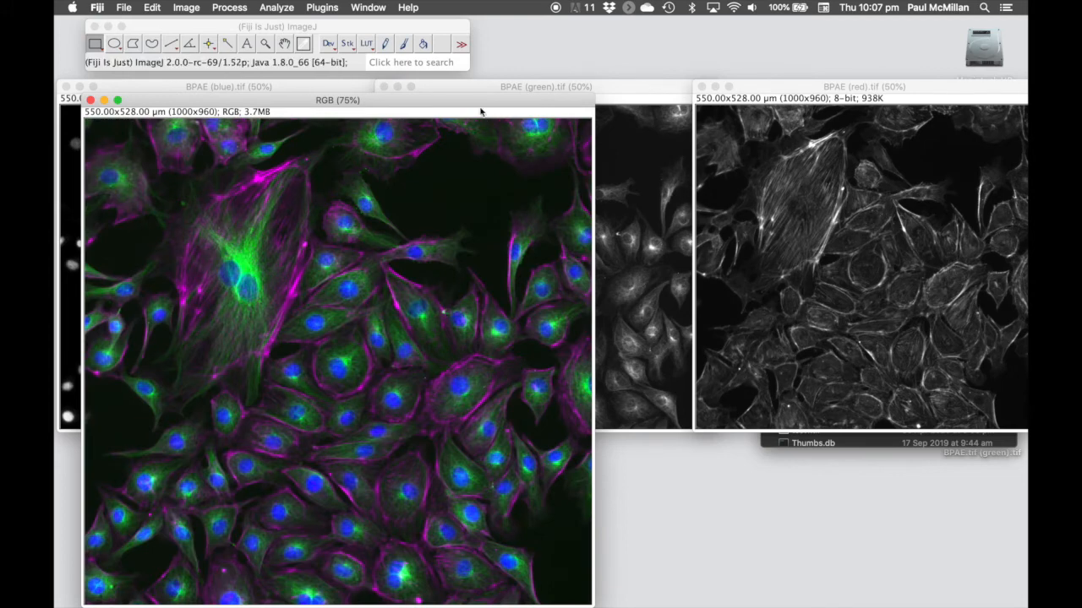
Step: Save the merged magenta, green and blue image as a TIFF named "RGB.tif" in the Desktop folder
{"action": "key", "text": "minus"}
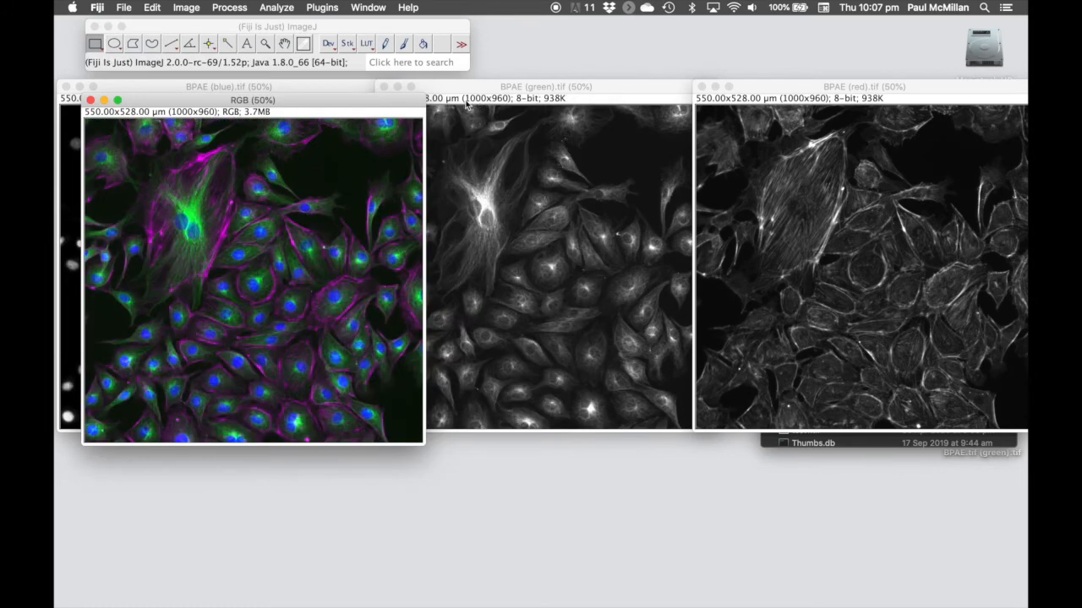
{"action": "left_click_drag", "start_coordinate": [368, 108], "coordinate": [427, 144]}
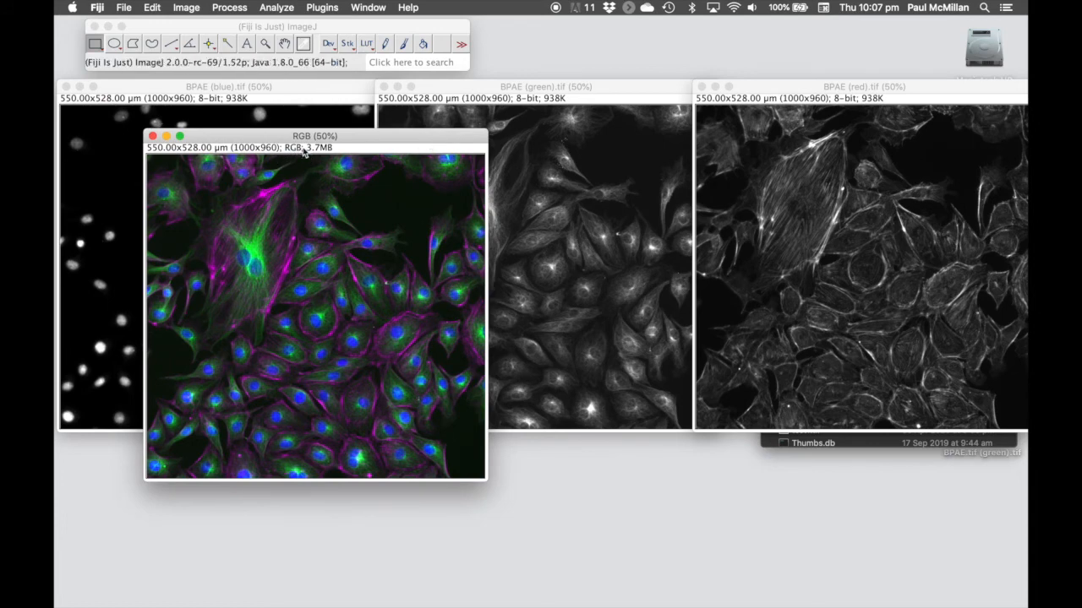
{"action": "left_click", "coordinate": [127, 9]}
{"action": "mouse_move", "coordinate": [160, 160]}
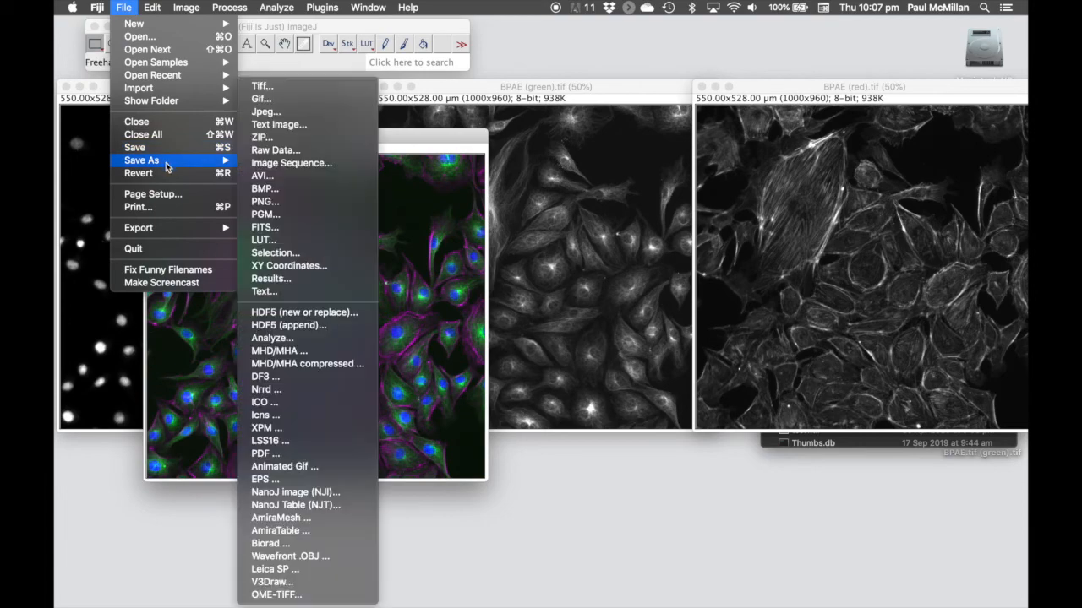
{"action": "left_click", "coordinate": [305, 87]}
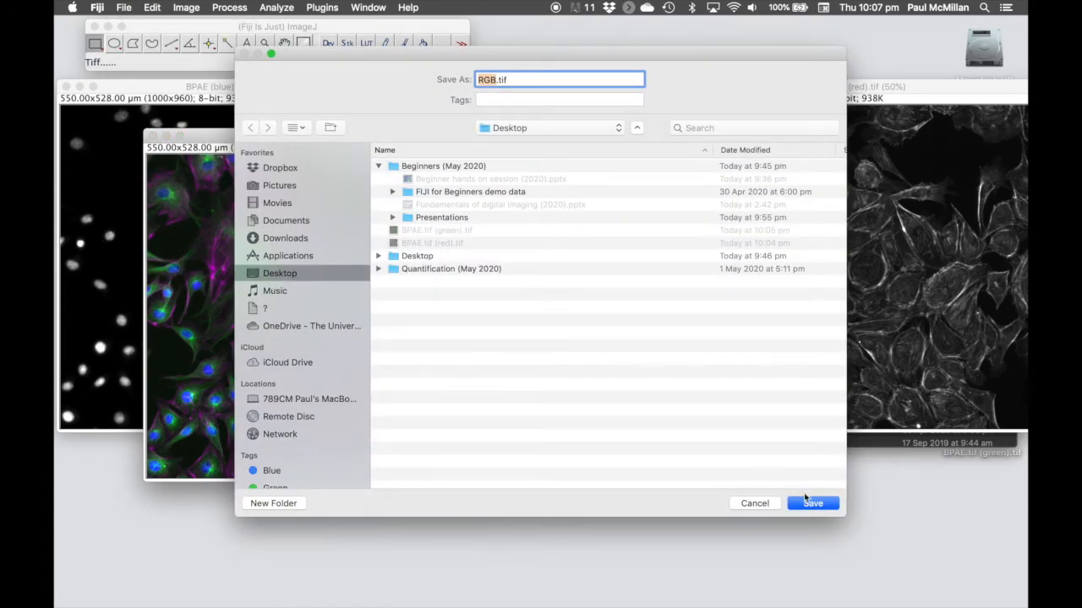
{"action": "left_click", "coordinate": [818, 505]}
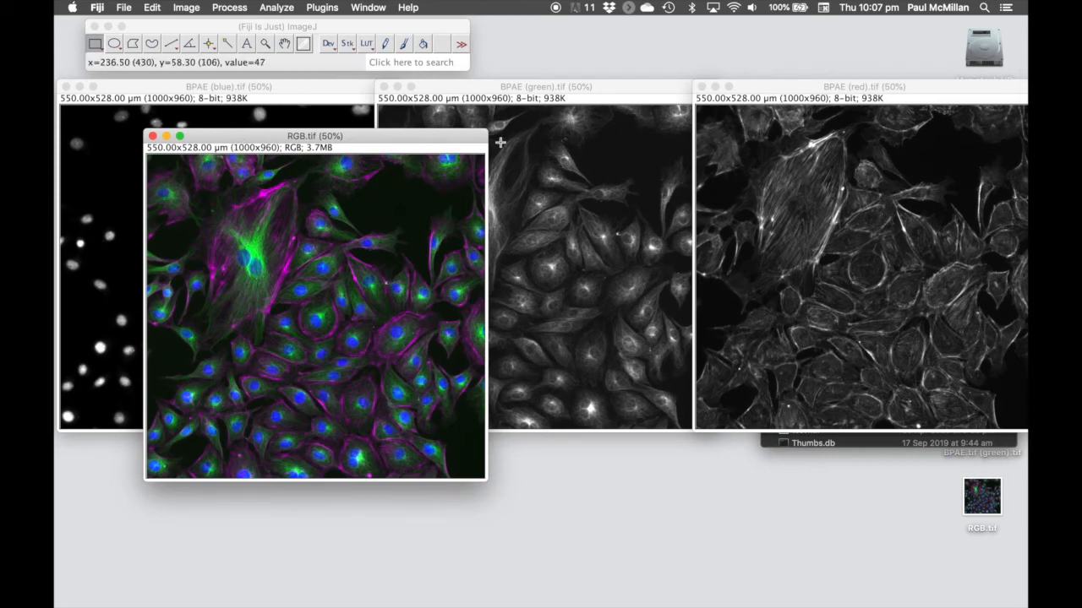
Step: Close all open images and open six colours.czi as a Hyperstack with the Bio-Formats import options
{"action": "left_click", "coordinate": [123, 7]}
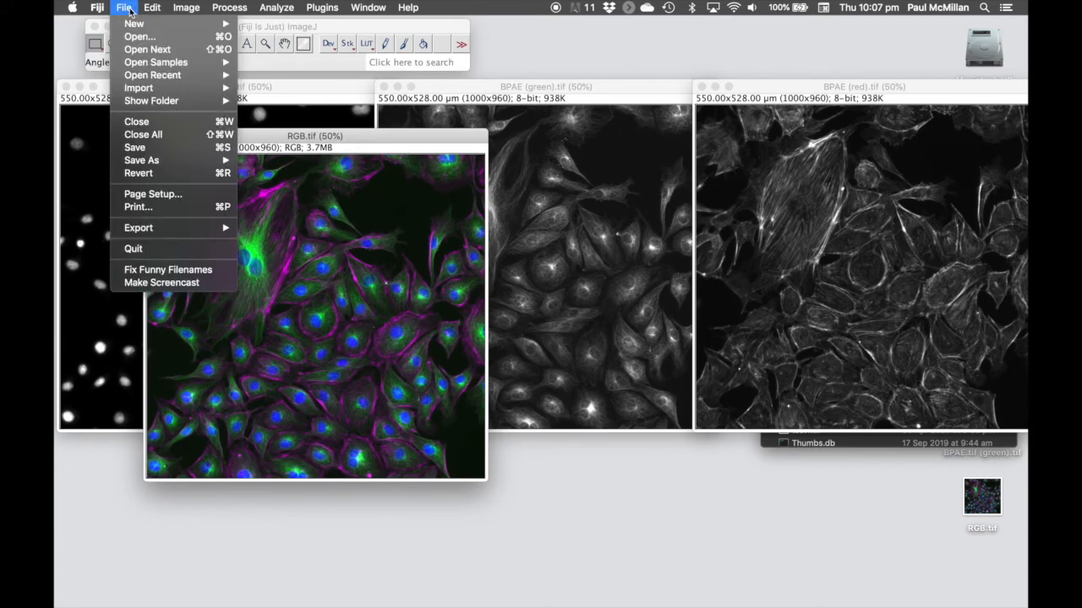
{"action": "left_click", "coordinate": [162, 136]}
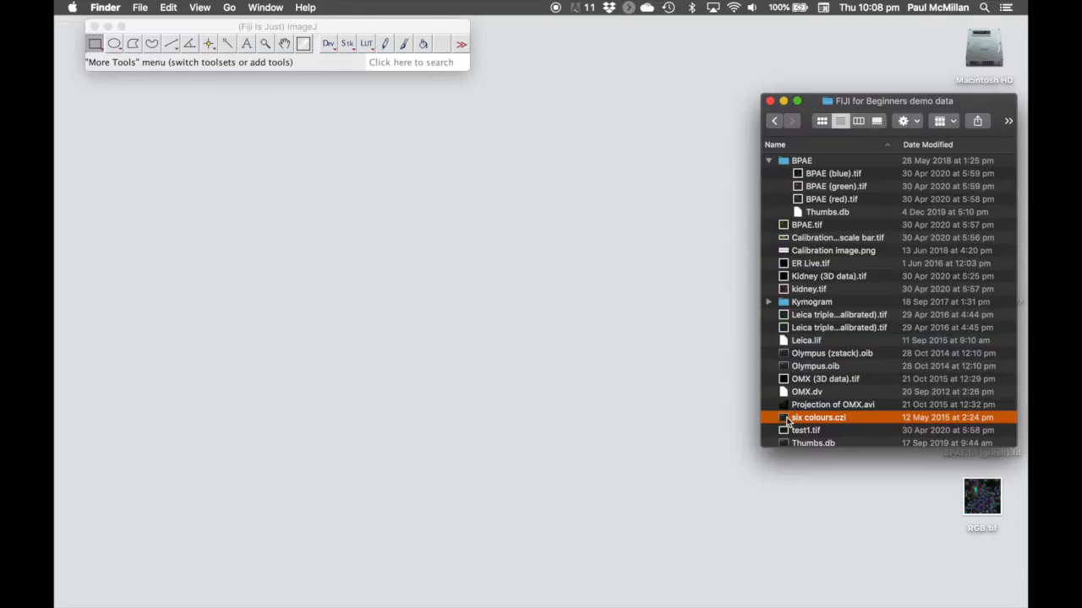
{"action": "left_click_drag", "start_coordinate": [786, 420], "coordinate": [296, 67]}
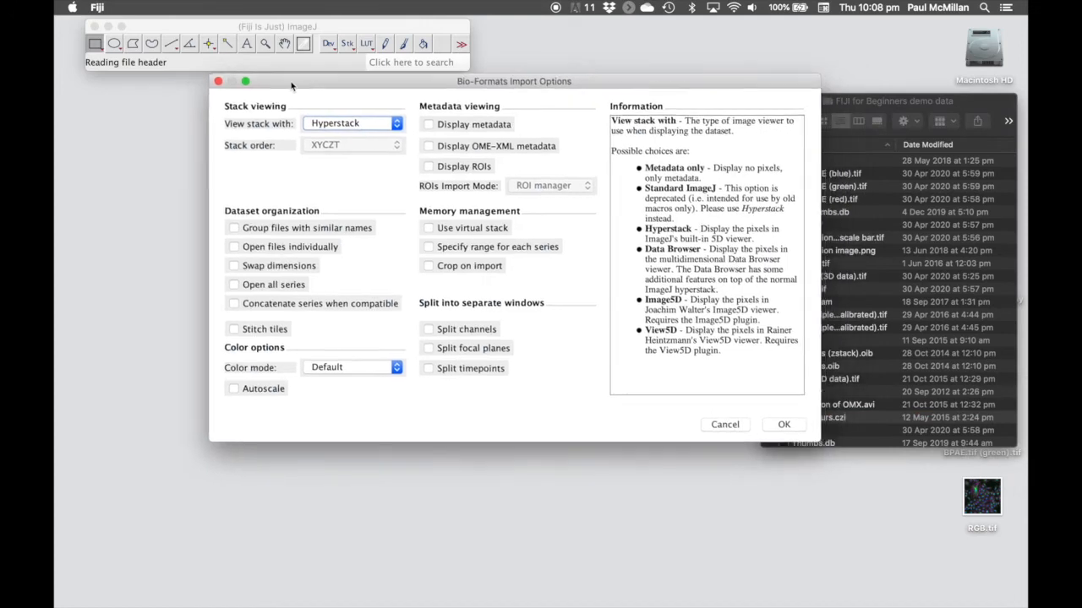
{"action": "key", "text": "Return"}
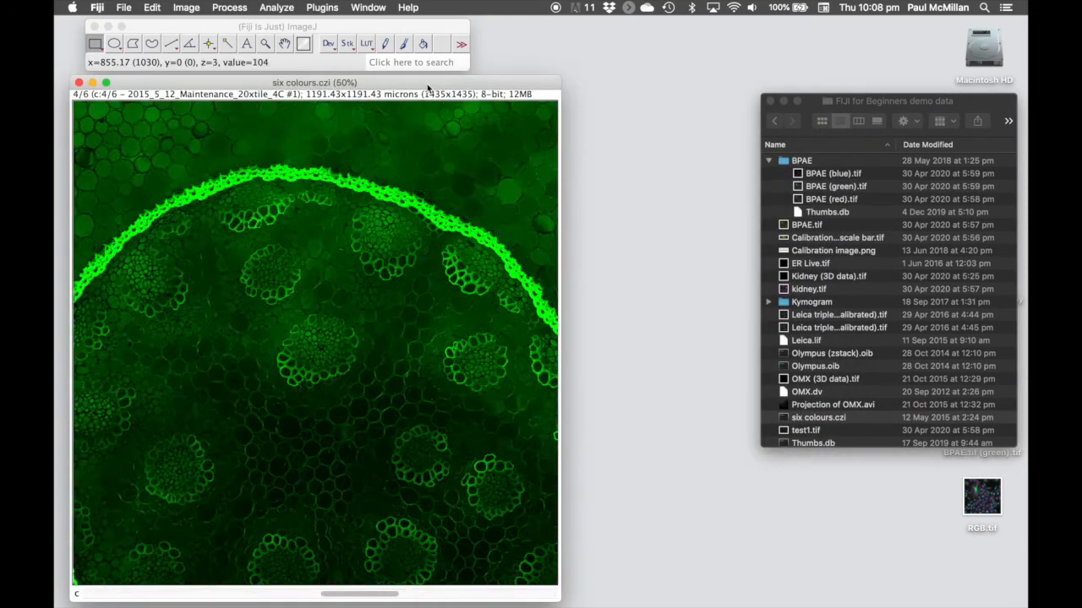
Step: Step through the channels of six colours.czi and open Arrange Channels for it with an enlarged dialog
{"action": "key", "text": "Right"}
{"action": "key", "text": "Right"}
{"action": "key", "text": "Right"}
{"action": "key", "text": "Right"}
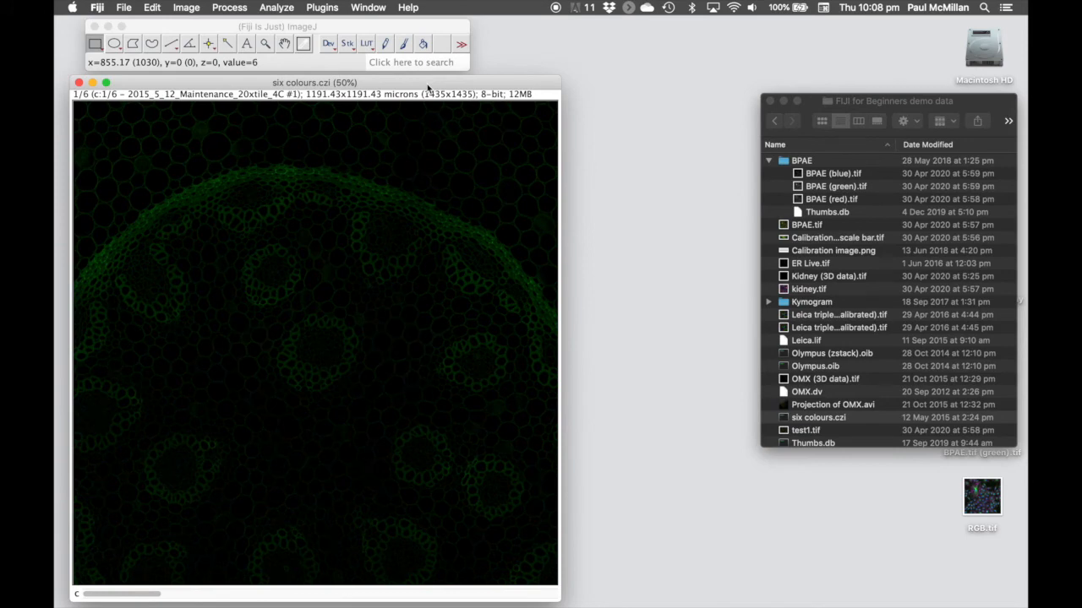
{"action": "left_click", "coordinate": [188, 8]}
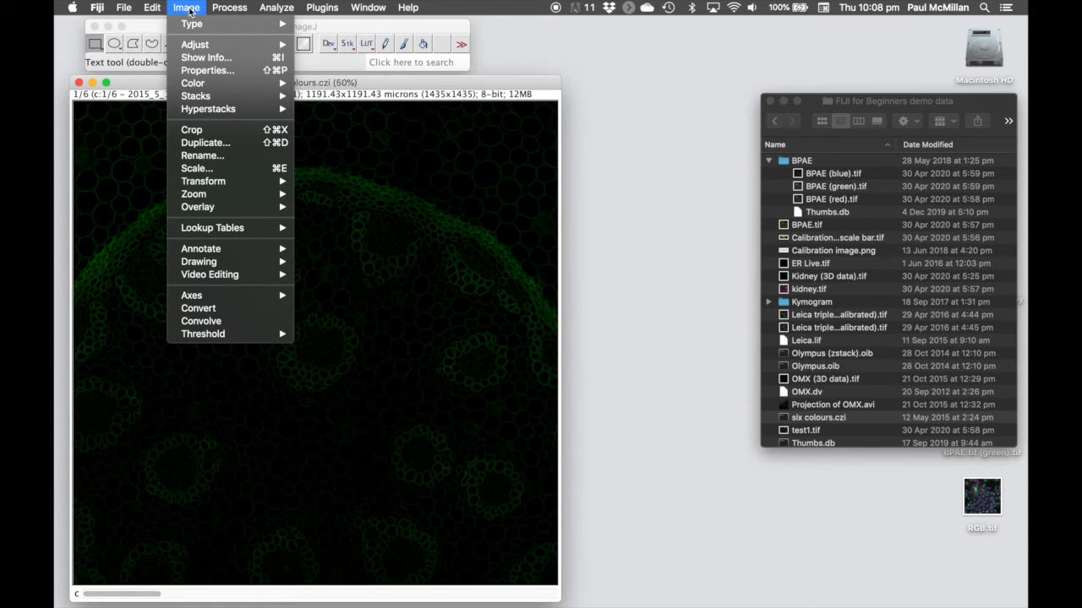
{"action": "mouse_move", "coordinate": [211, 85]}
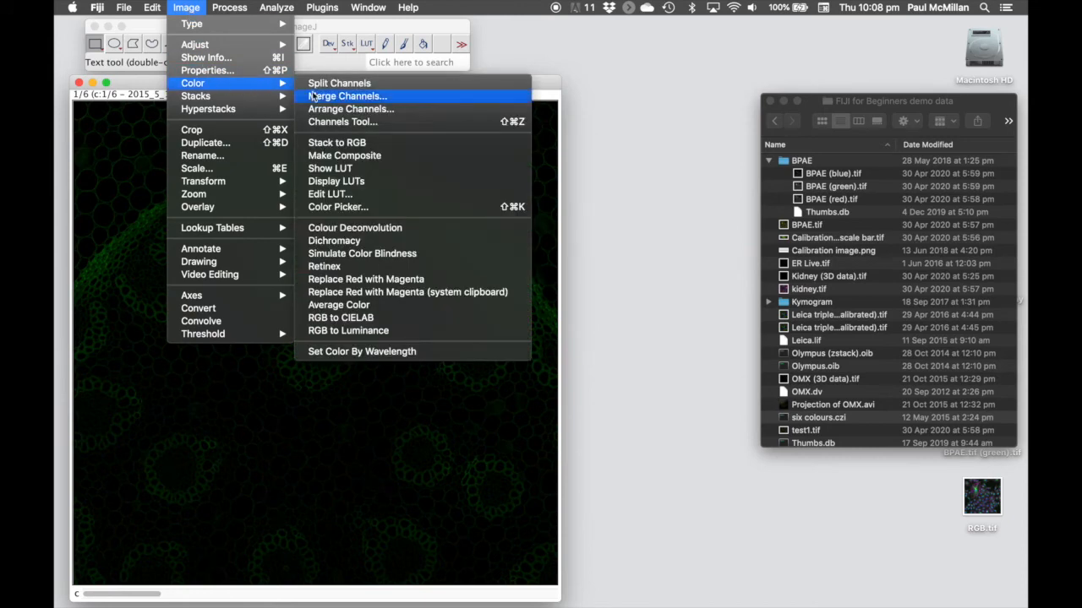
{"action": "left_click", "coordinate": [361, 110]}
{"action": "left_click_drag", "start_coordinate": [411, 114], "coordinate": [476, 92]}
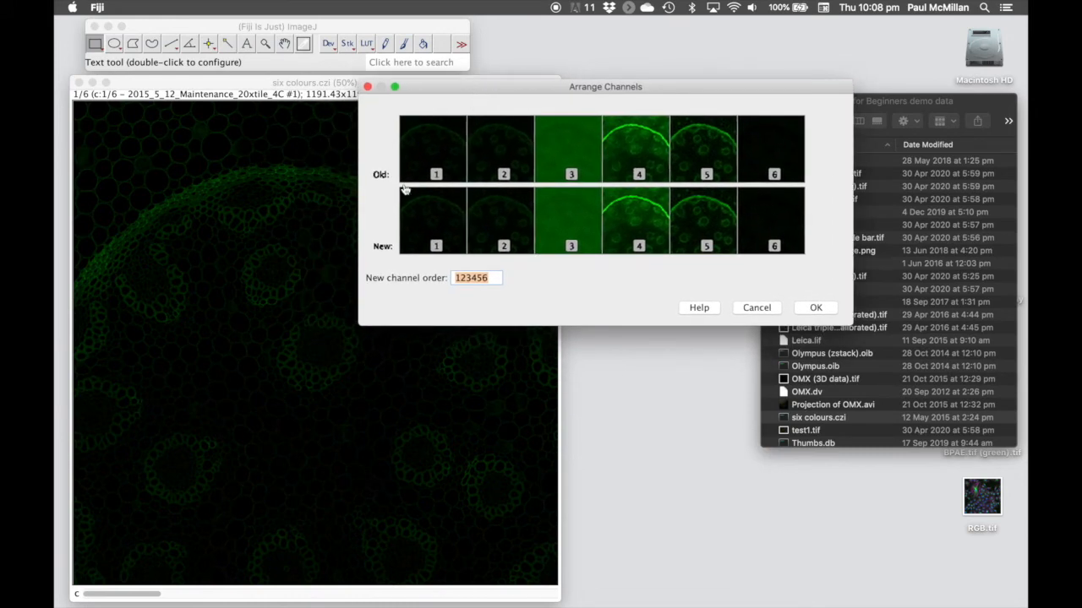
{"action": "left_click_drag", "start_coordinate": [355, 326], "coordinate": [274, 379]}
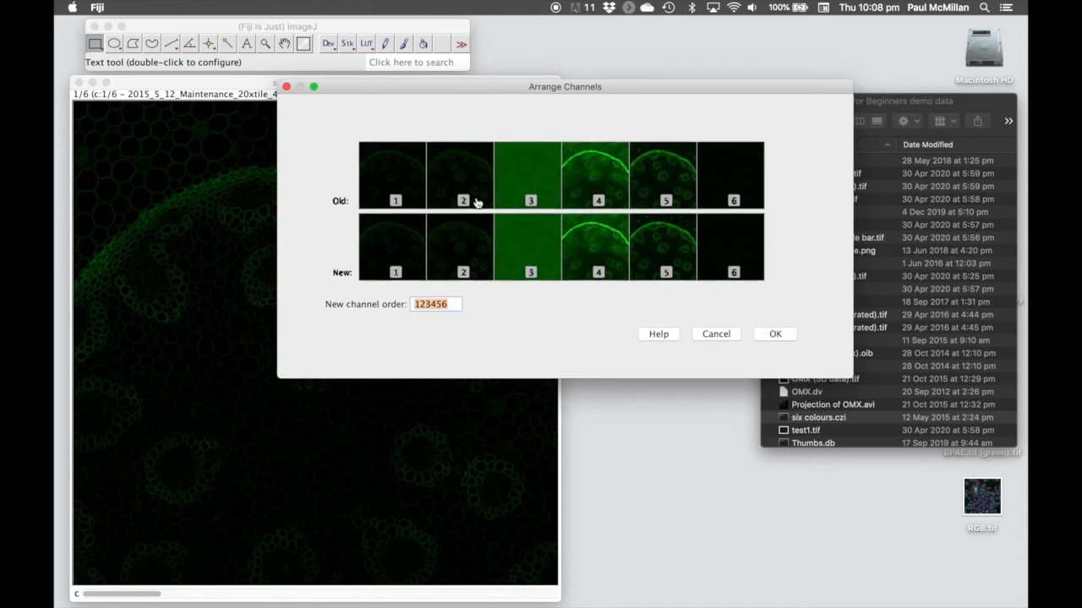
Step: Try the reversed channel order 654321 for six colours.czi
{"action": "left_click_drag", "start_coordinate": [450, 305], "coordinate": [408, 308]}
{"action": "type", "text": "65"}
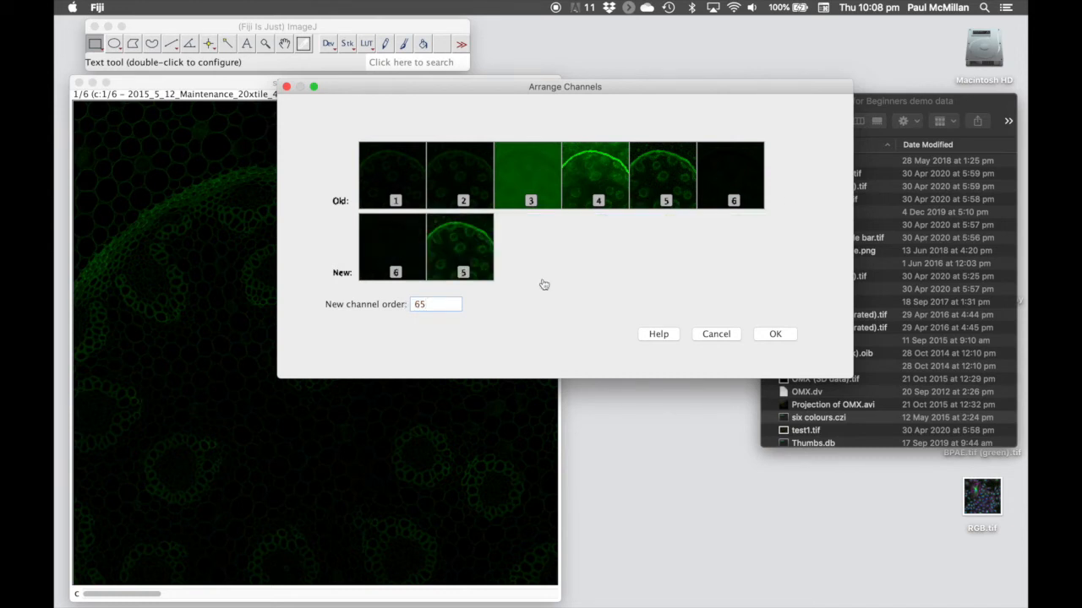
{"action": "type", "text": "4321"}
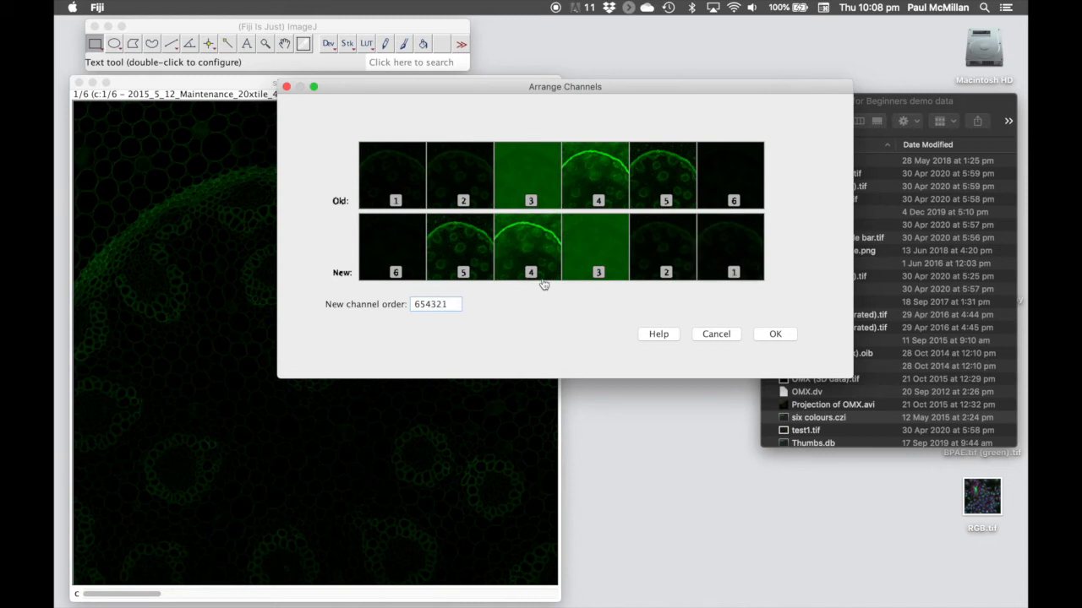
Step: Rearrange the channels of six colours.czi into the new order 123654
{"action": "left_click_drag", "start_coordinate": [438, 306], "coordinate": [388, 311]}
{"action": "type", "text": "123654"}
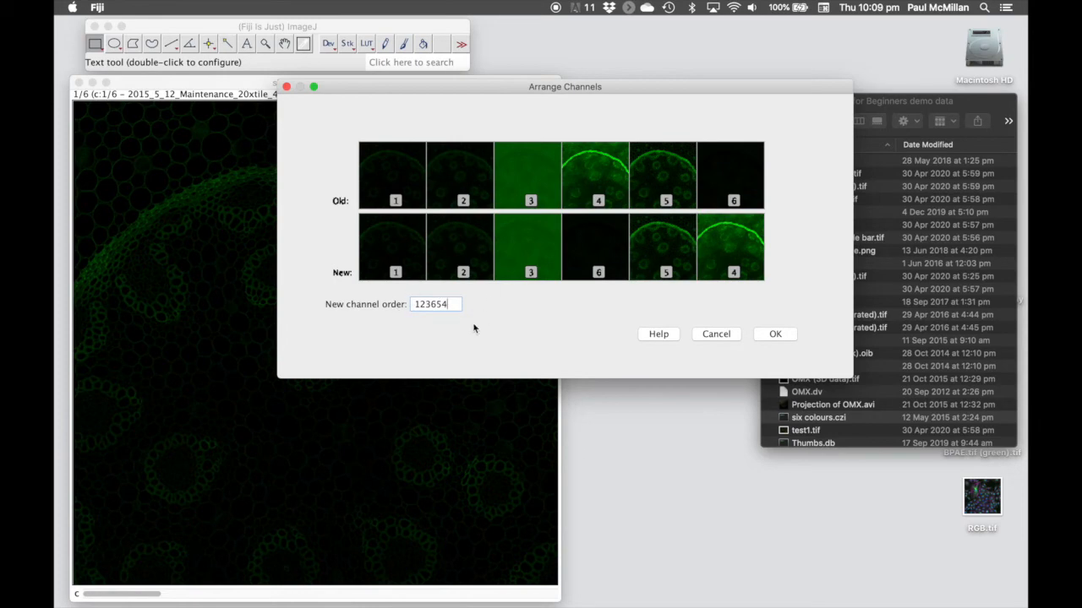
{"action": "left_click", "coordinate": [783, 336]}
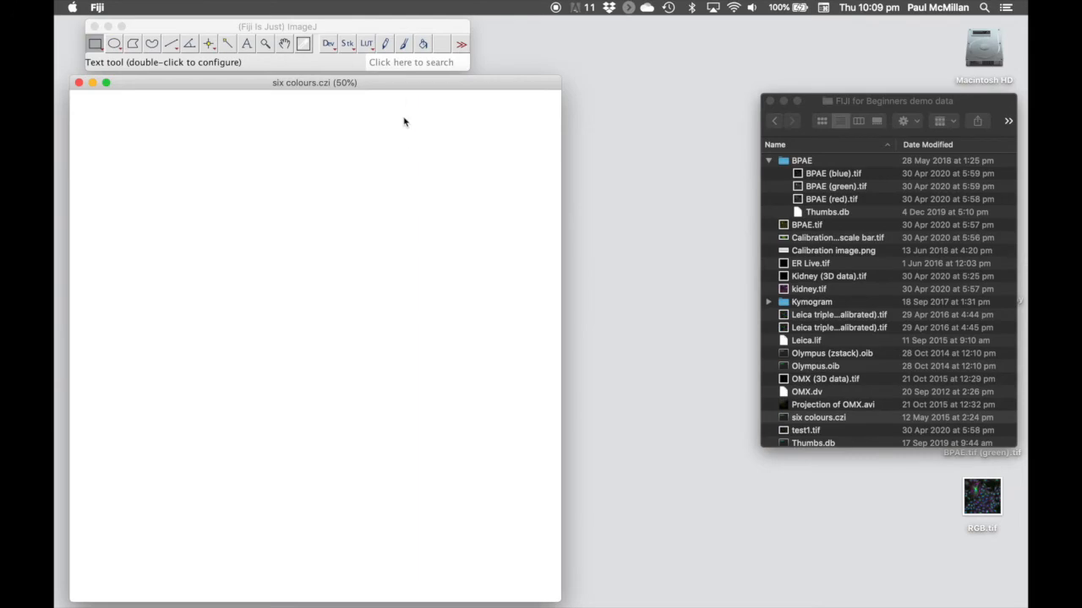
Step: Step forward and back through the rearranged channels of six colours.czi to check their new order
{"action": "key", "text": "Right"}
{"action": "key", "text": "Right"}
{"action": "key", "text": "Right"}
{"action": "key", "text": "Right"}
{"action": "key", "text": "Right"}
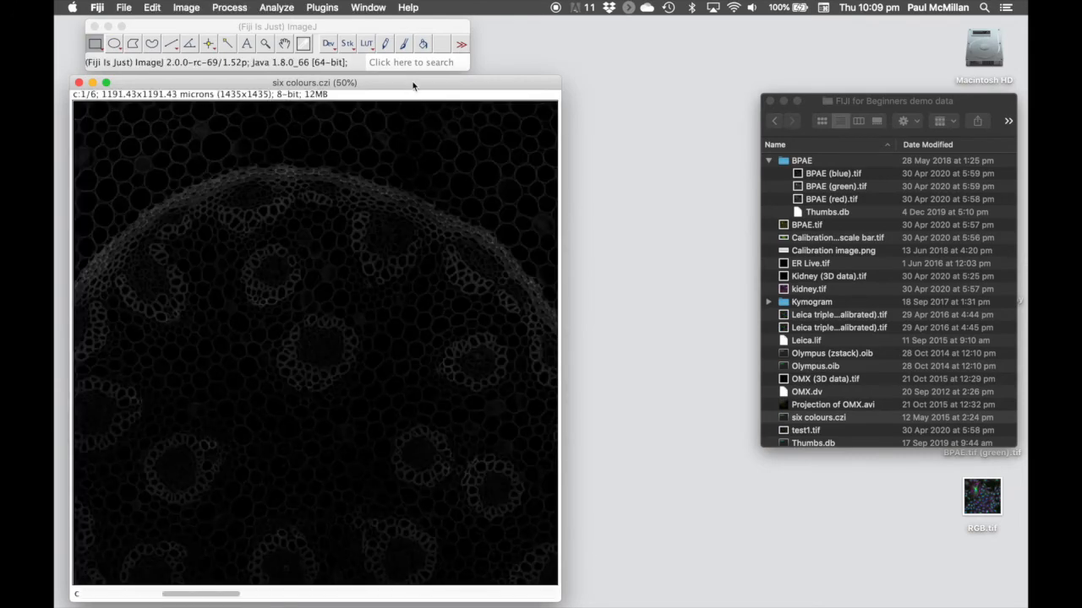
{"action": "key", "text": "Right"}
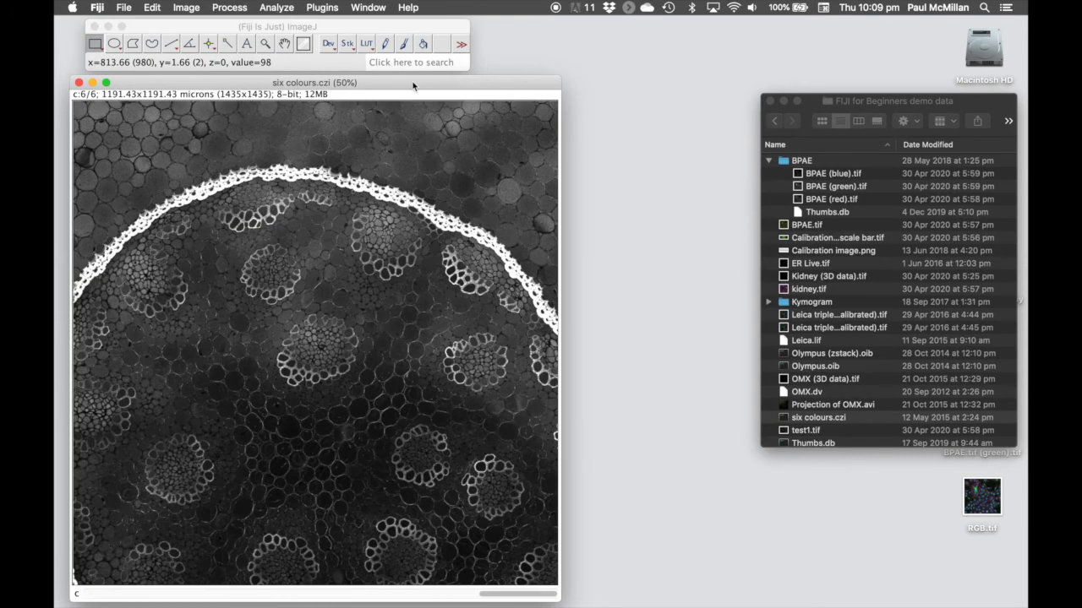
{"action": "key", "text": "Left"}
{"action": "key", "text": "Left"}
{"action": "key", "text": "Left"}
{"action": "key", "text": "Left"}
{"action": "key", "text": "Left"}
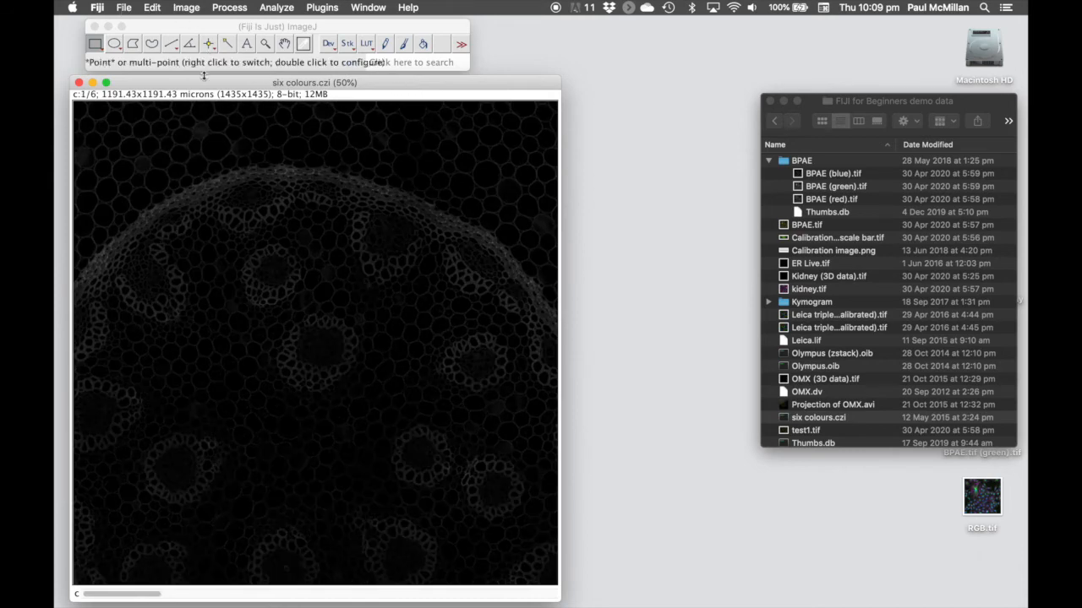
{"action": "left_click", "coordinate": [189, 10]}
{"action": "mouse_move", "coordinate": [220, 102]}
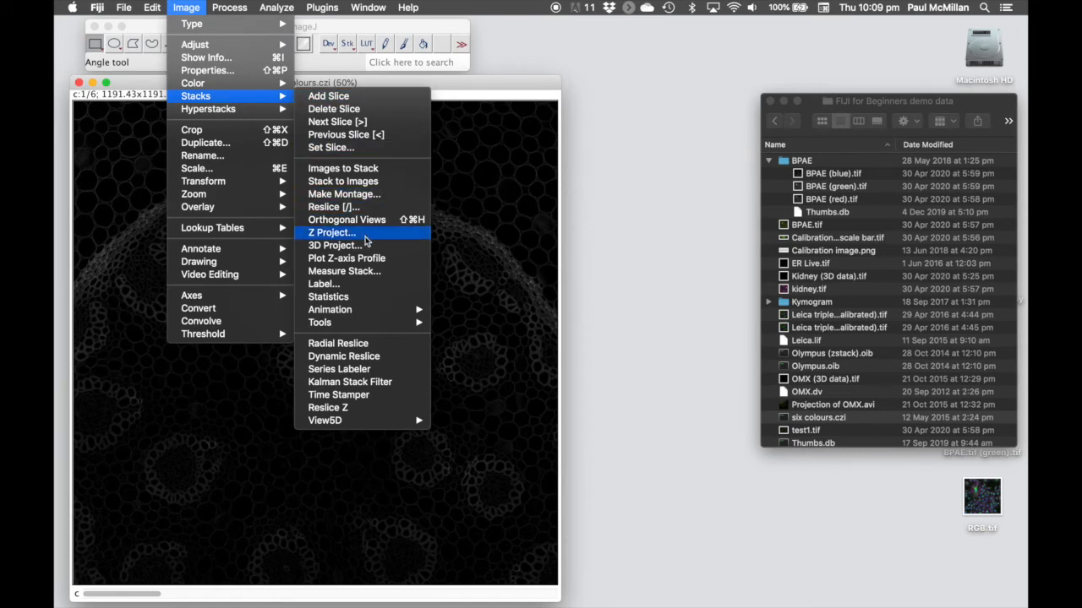
{"action": "mouse_move", "coordinate": [383, 323]}
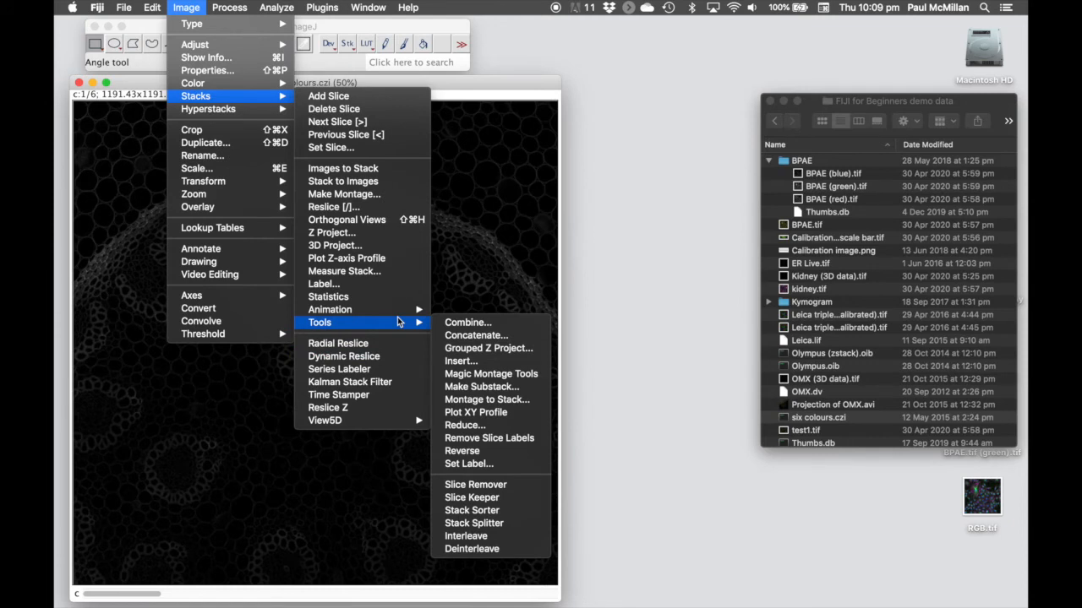
{"action": "left_click", "coordinate": [470, 83]}
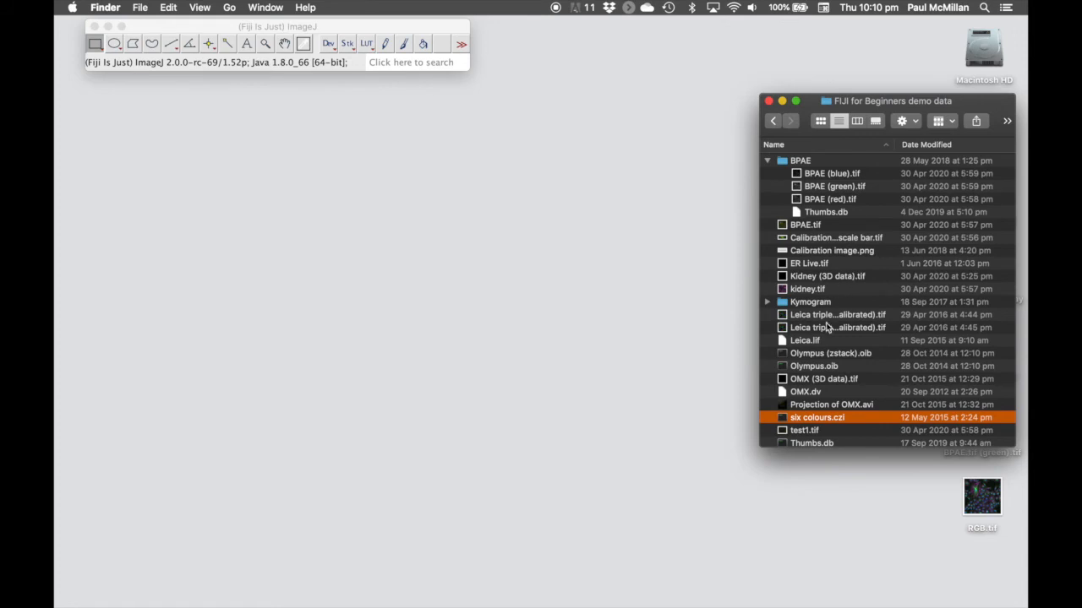
Step: Open Zeiss.lsm from the demo data folder and step forward and back through its three channels
{"action": "scroll", "coordinate": [830, 361], "scroll_direction": "down", "scroll_amount": 1}
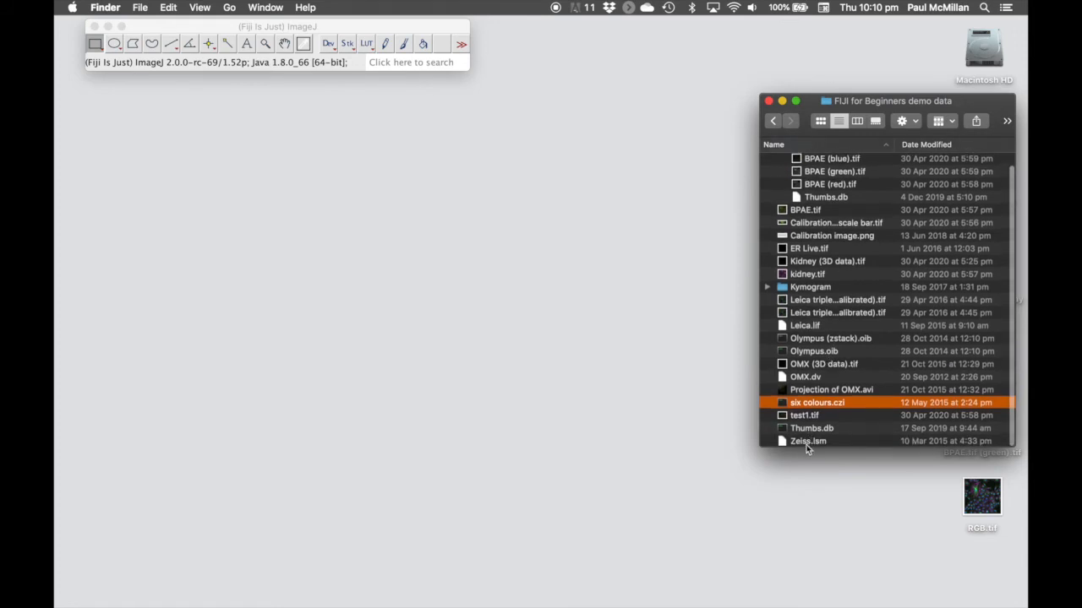
{"action": "left_click_drag", "start_coordinate": [806, 442], "coordinate": [294, 70]}
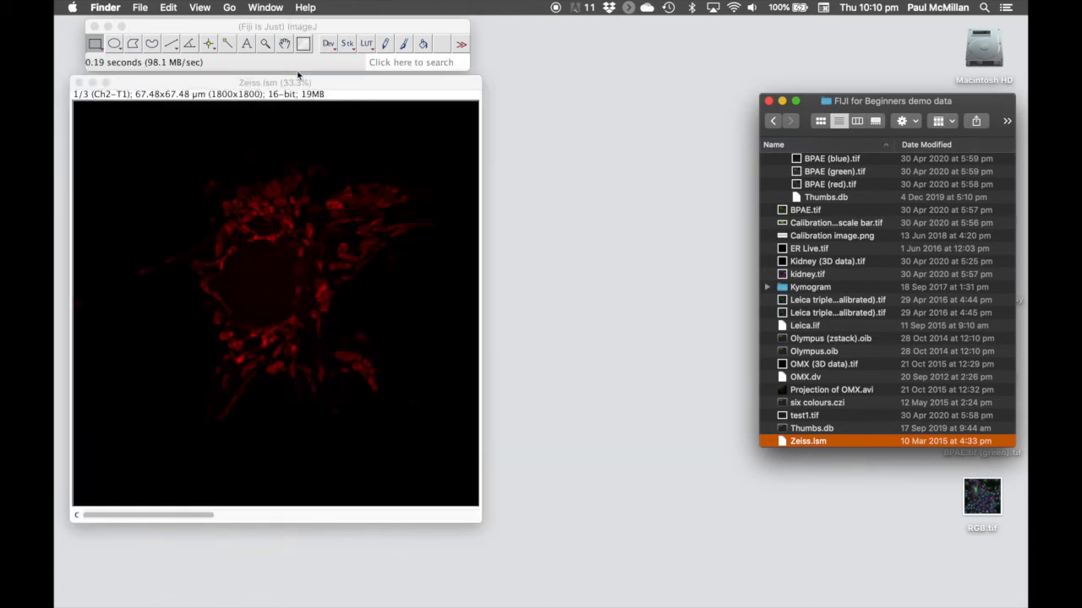
{"action": "left_click", "coordinate": [268, 516]}
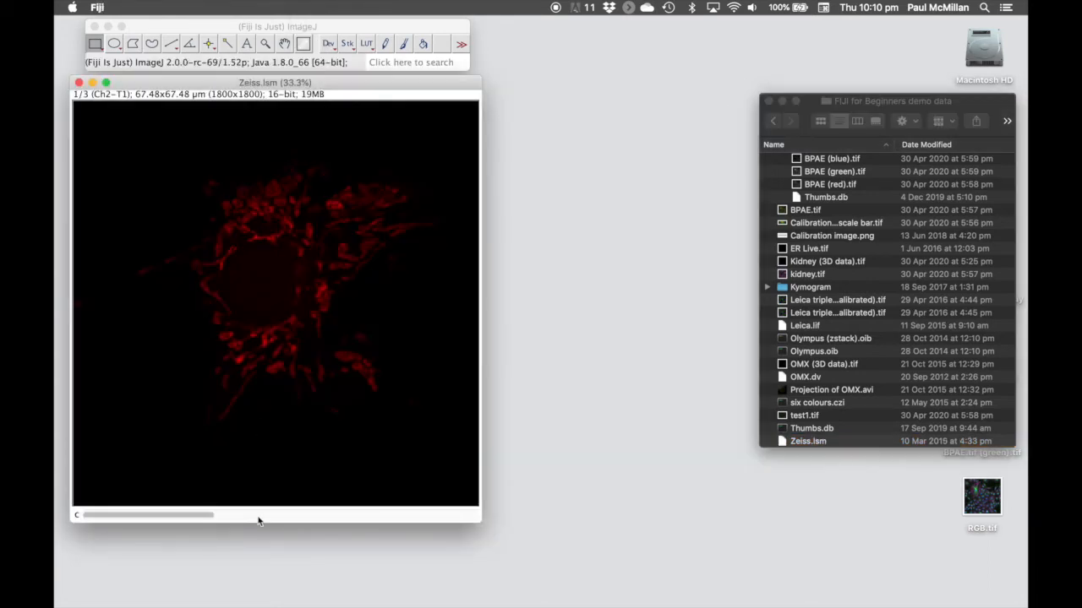
{"action": "left_click", "coordinate": [275, 515]}
{"action": "left_click", "coordinate": [407, 519]}
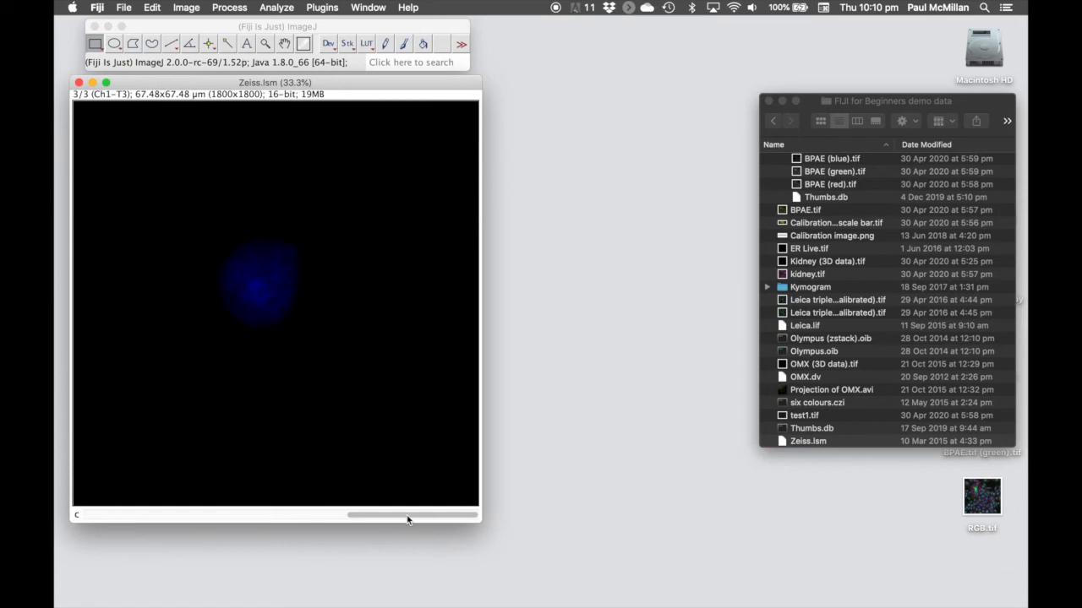
{"action": "left_click", "coordinate": [303, 517]}
{"action": "left_click", "coordinate": [184, 519]}
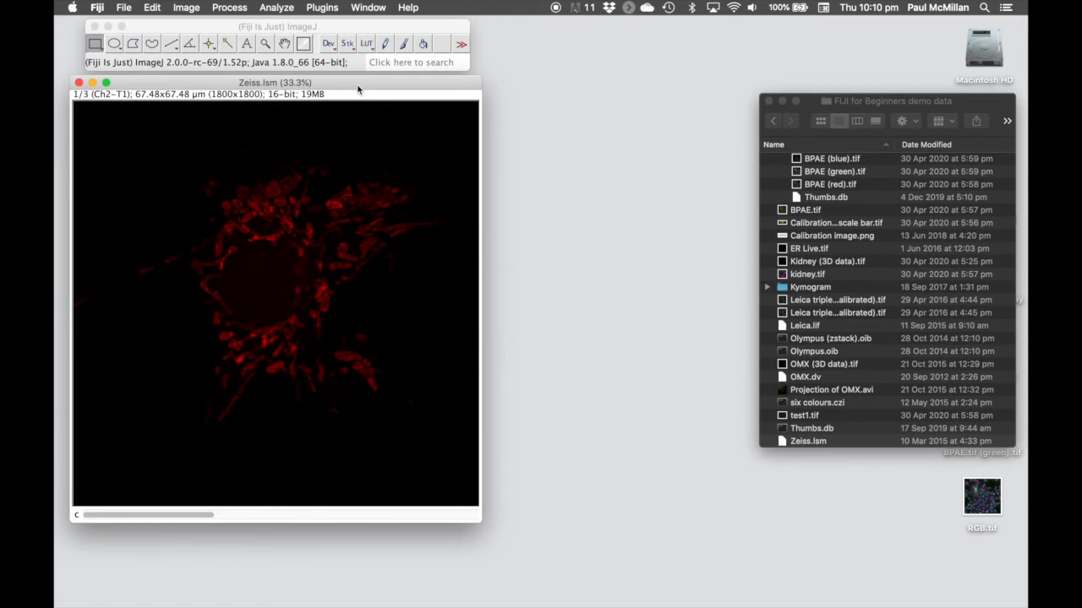
Step: Open the Channels Tool for Zeiss.lsm, place it beside the image and show each of the three channels in turn
{"action": "left_click", "coordinate": [193, 8]}
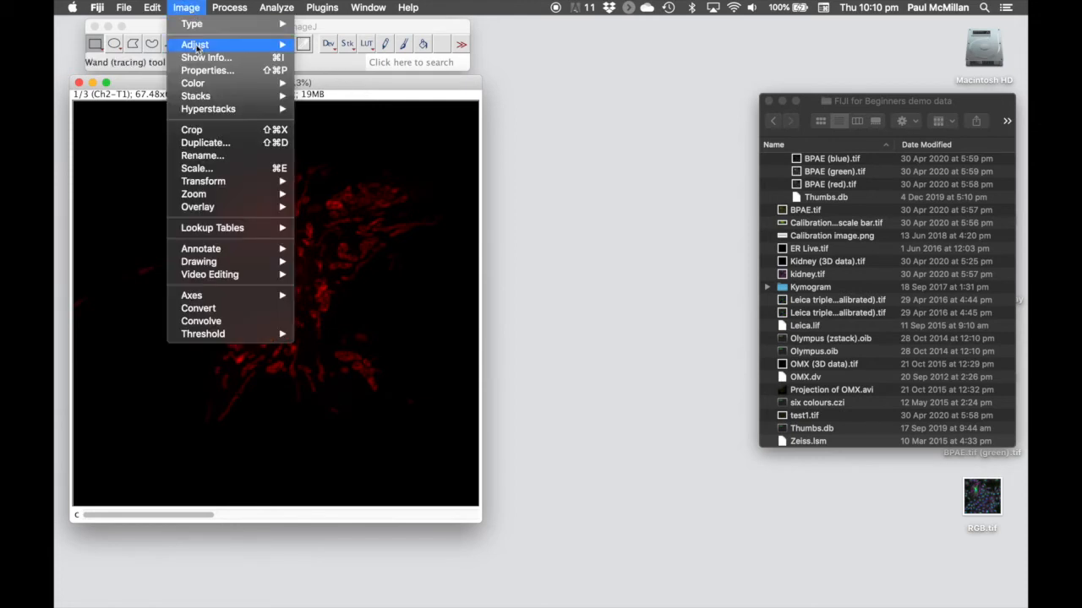
{"action": "mouse_move", "coordinate": [212, 84]}
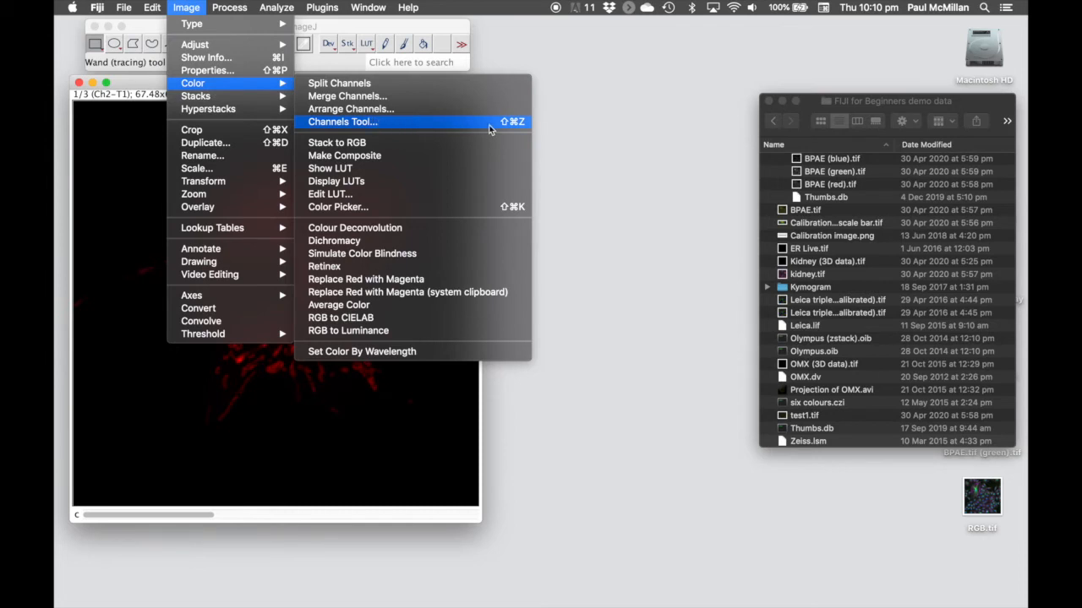
{"action": "left_click", "coordinate": [437, 126]}
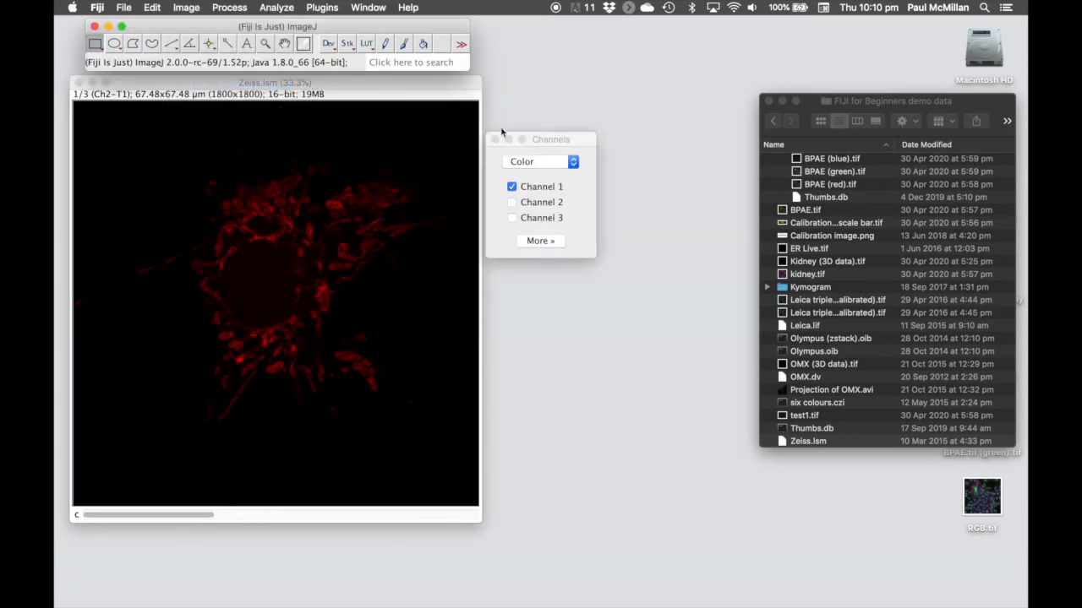
{"action": "left_click_drag", "start_coordinate": [571, 138], "coordinate": [572, 84]}
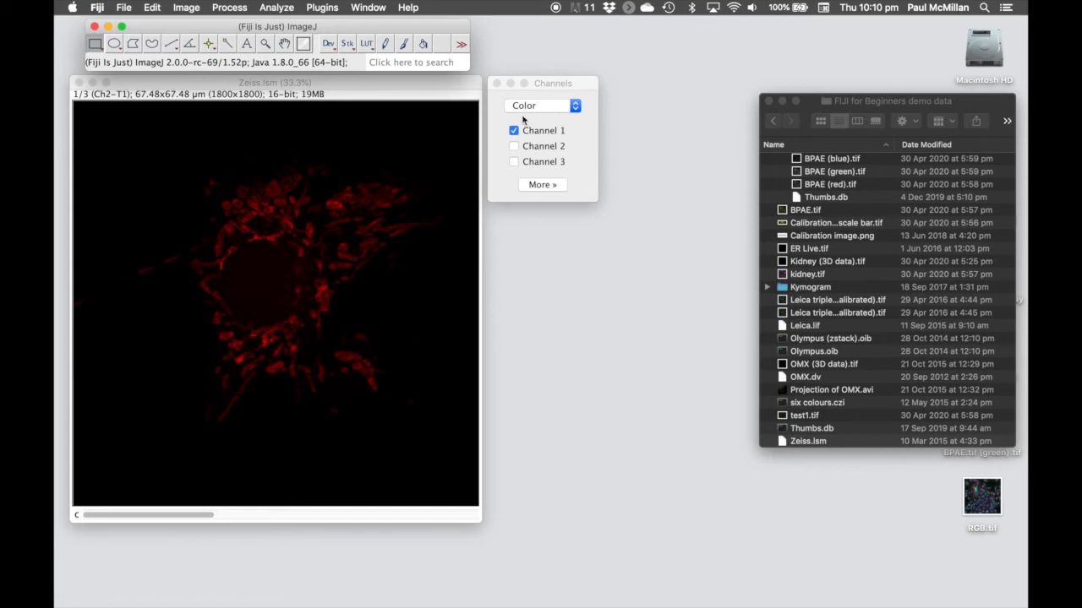
{"action": "left_click", "coordinate": [514, 147]}
{"action": "left_click", "coordinate": [514, 162]}
{"action": "left_click", "coordinate": [513, 146]}
{"action": "left_click", "coordinate": [513, 131]}
Step: Recolour channel 1 of Zeiss.lsm green and channel 2 magenta
{"action": "left_click", "coordinate": [545, 184]}
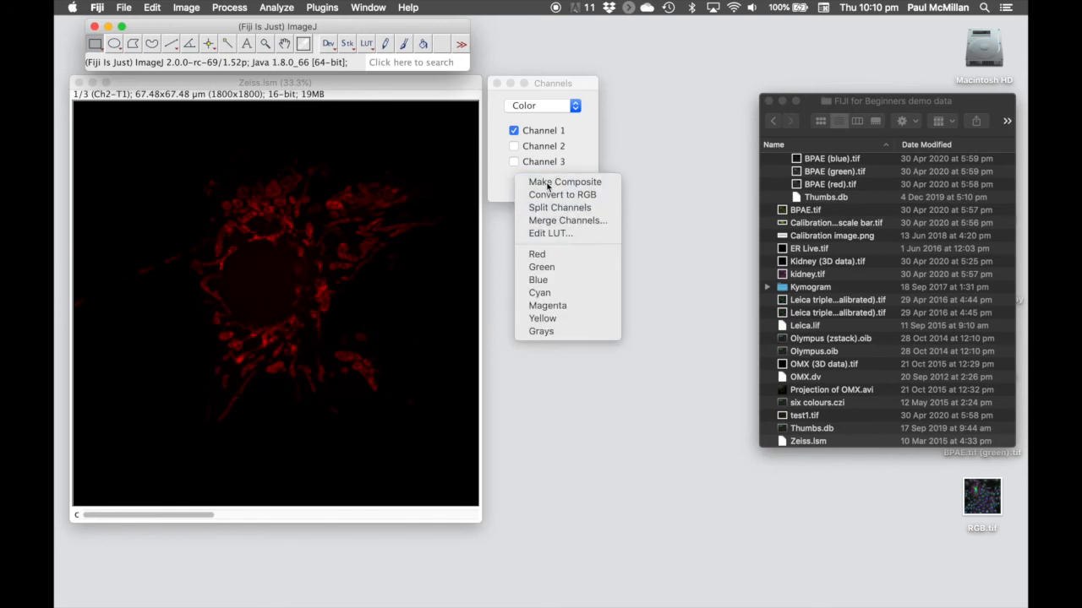
{"action": "left_click", "coordinate": [557, 270]}
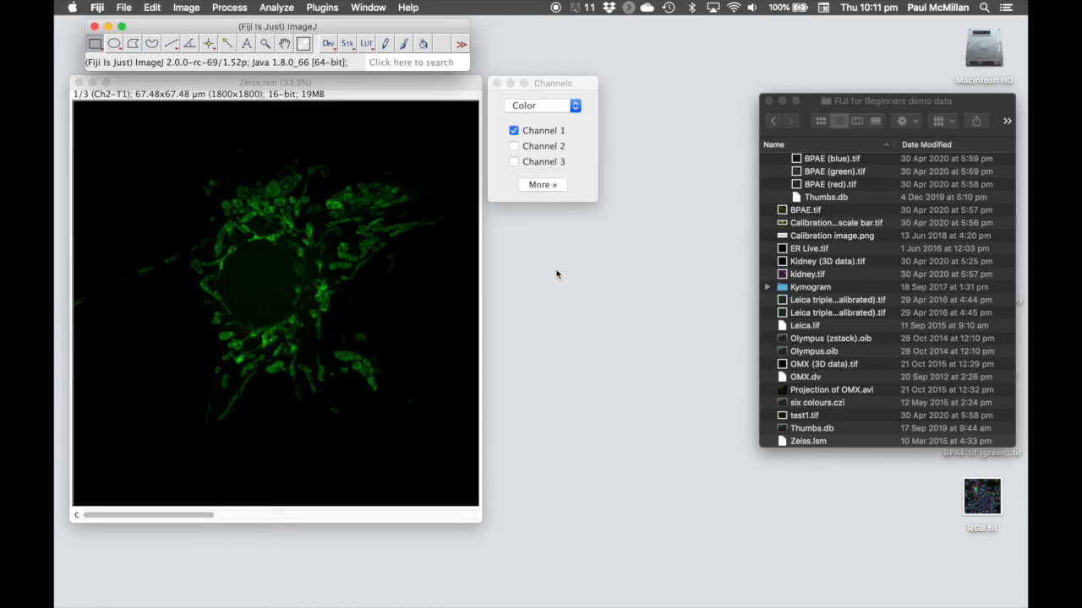
{"action": "left_click", "coordinate": [513, 146]}
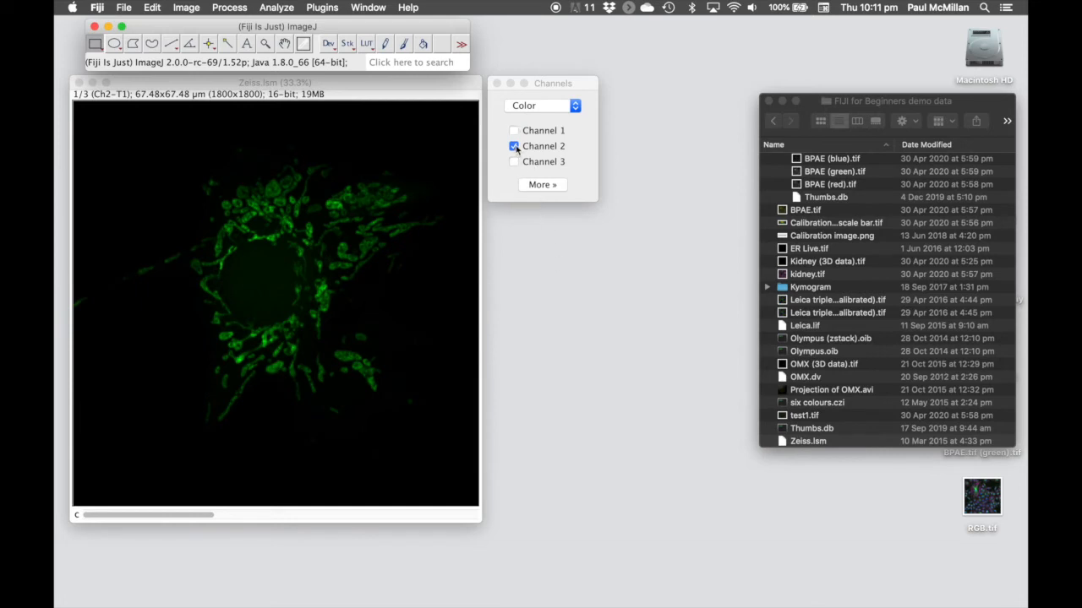
{"action": "left_click", "coordinate": [545, 184]}
{"action": "left_click", "coordinate": [552, 307]}
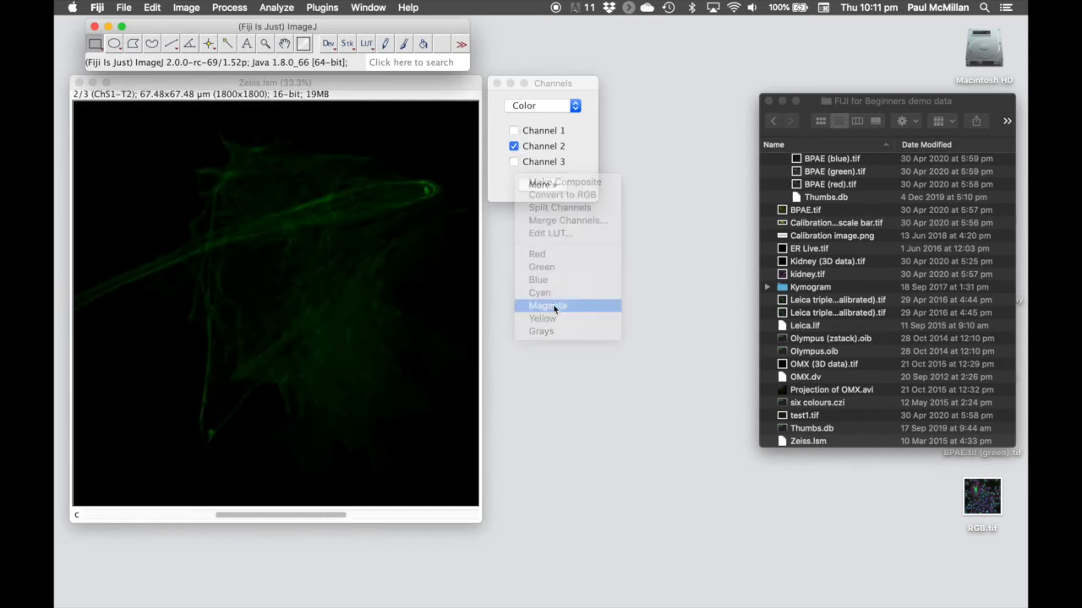
Step: Check the colour of each Zeiss.lsm channel and set the display mode to Composite
{"action": "left_click", "coordinate": [514, 161]}
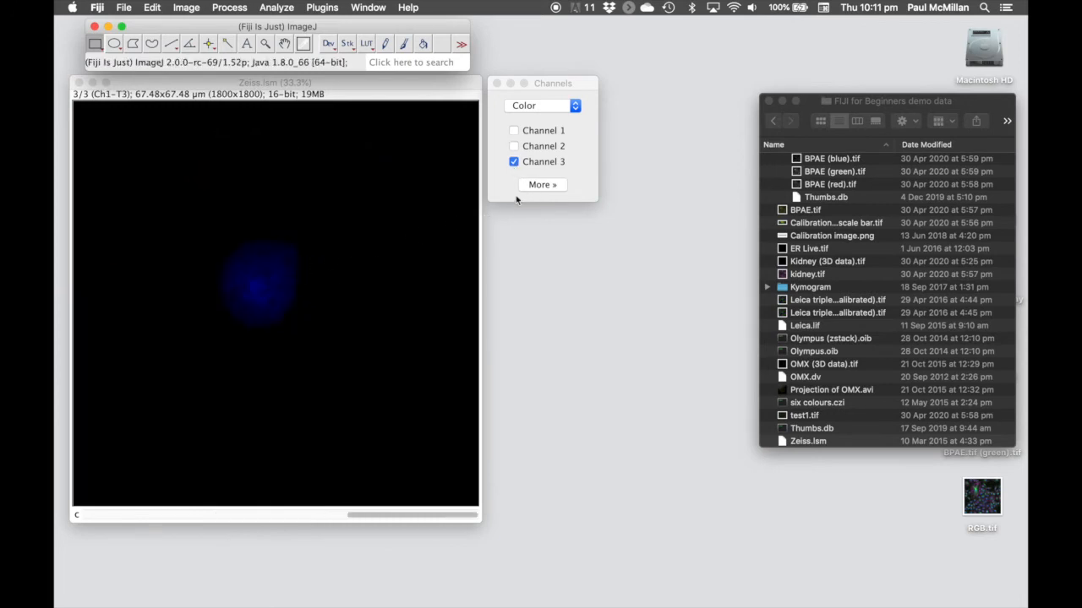
{"action": "left_click", "coordinate": [514, 146]}
{"action": "left_click", "coordinate": [514, 131]}
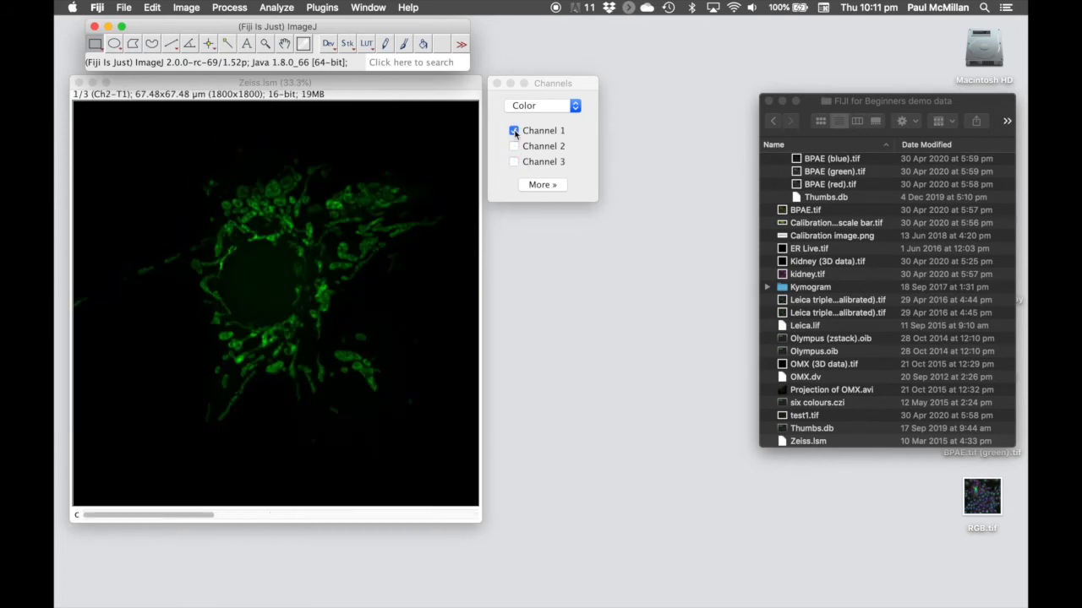
{"action": "left_click", "coordinate": [570, 107]}
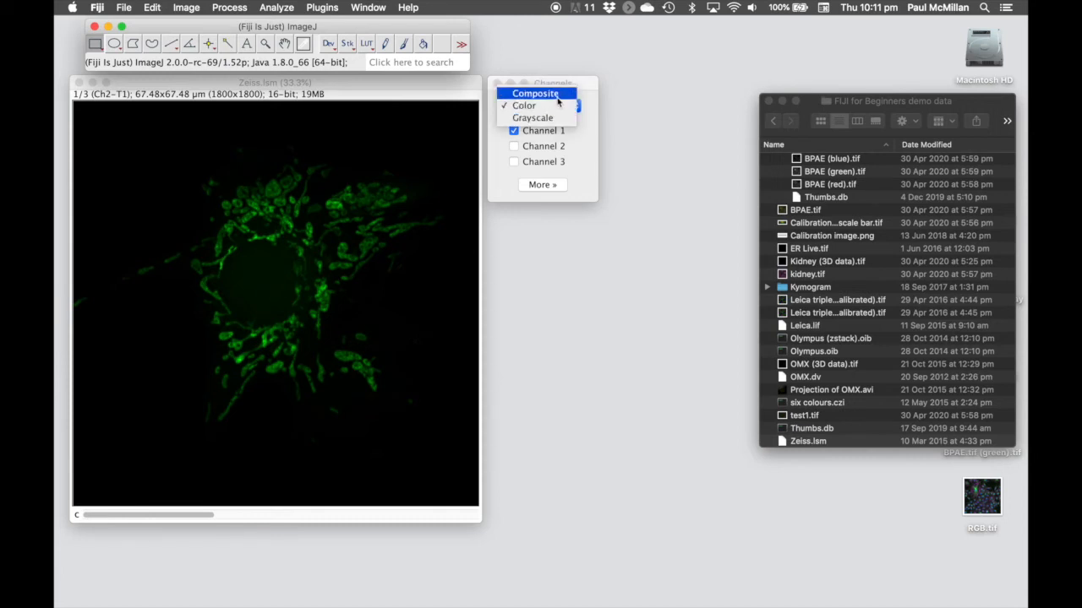
{"action": "left_click", "coordinate": [557, 94]}
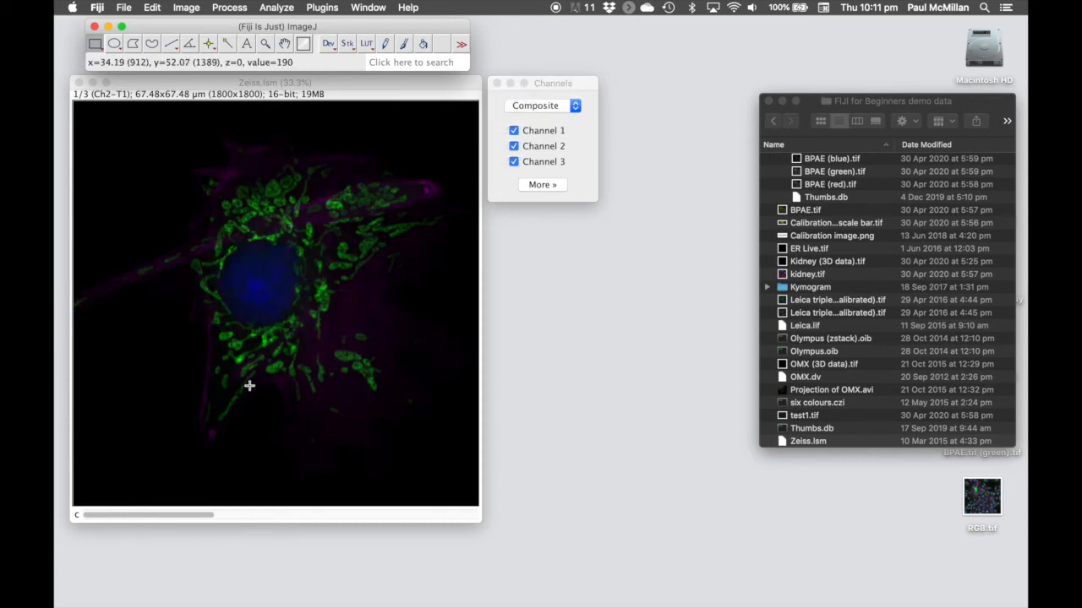
Step: Convert the Zeiss.lsm composite to a separate RGB image and shift its window away from the original
{"action": "left_click", "coordinate": [555, 188]}
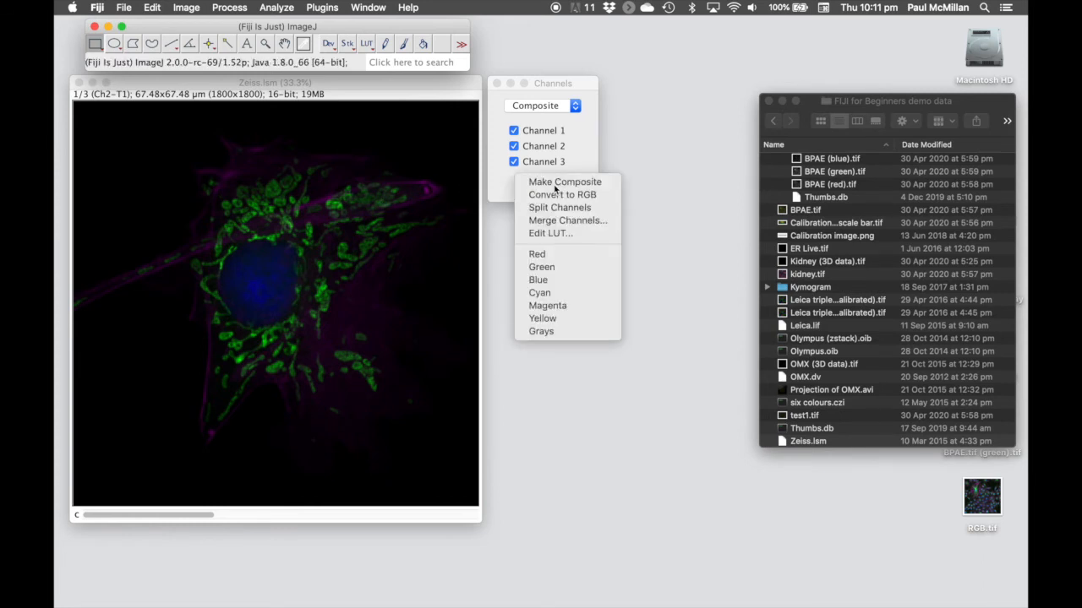
{"action": "left_click", "coordinate": [565, 195]}
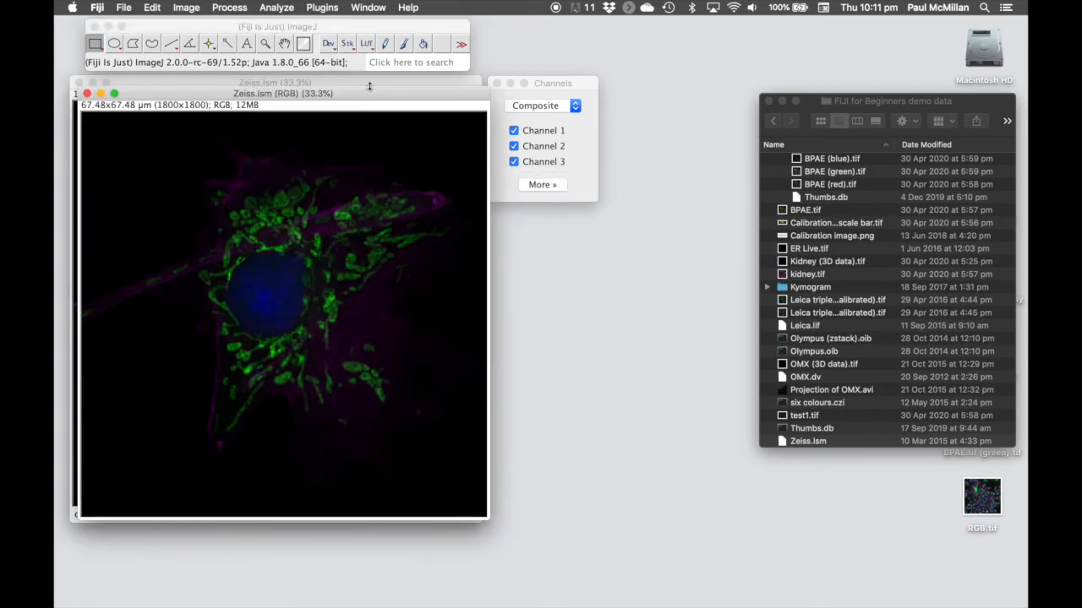
{"action": "left_click_drag", "start_coordinate": [354, 98], "coordinate": [367, 127]}
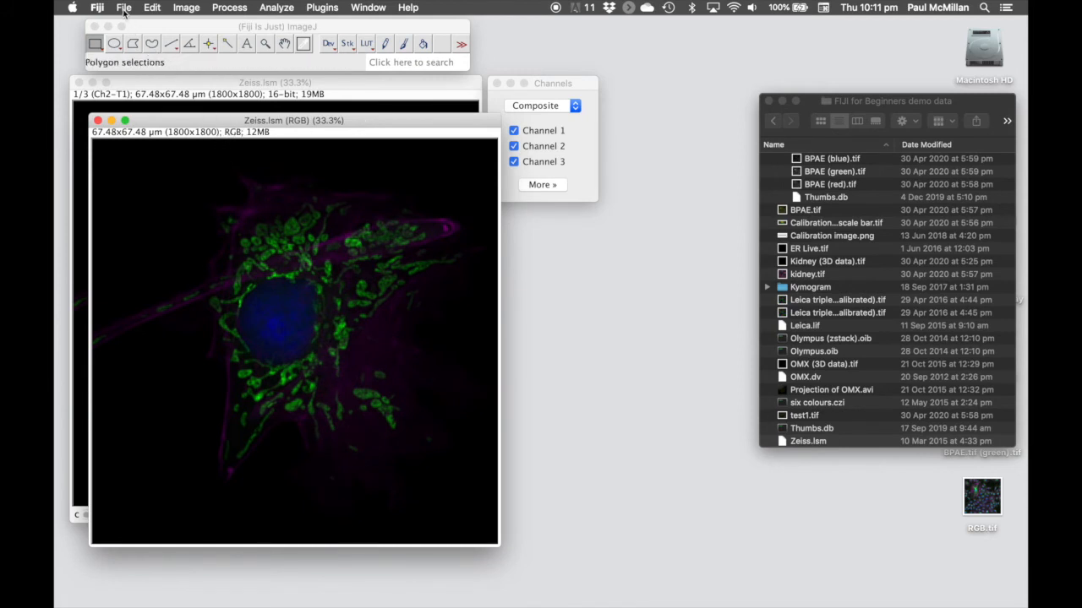
{"action": "left_click", "coordinate": [123, 8]}
{"action": "mouse_move", "coordinate": [184, 161]}
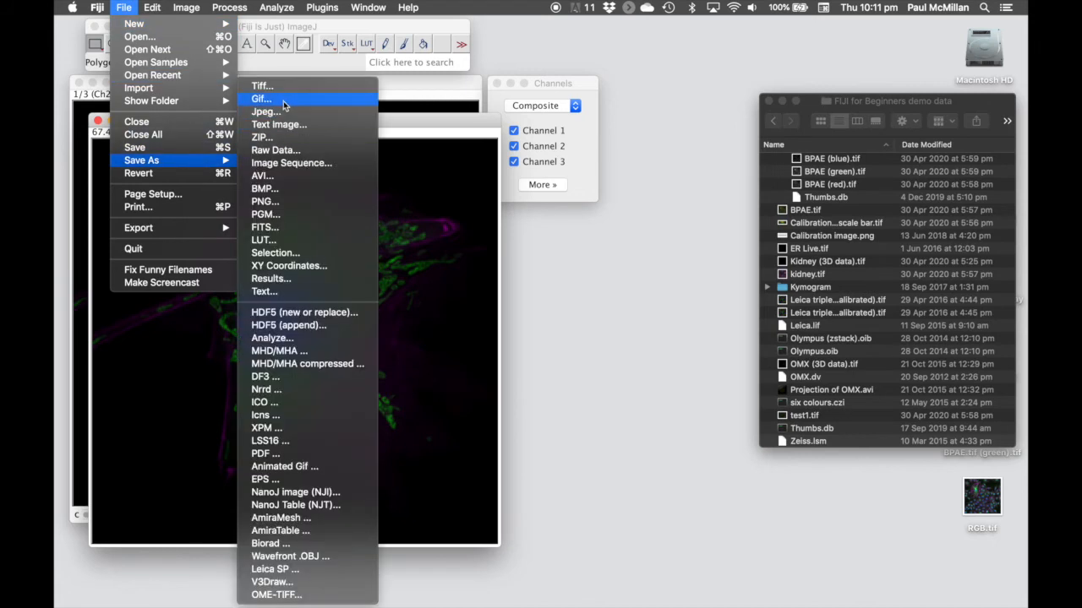
{"action": "left_click", "coordinate": [428, 125]}
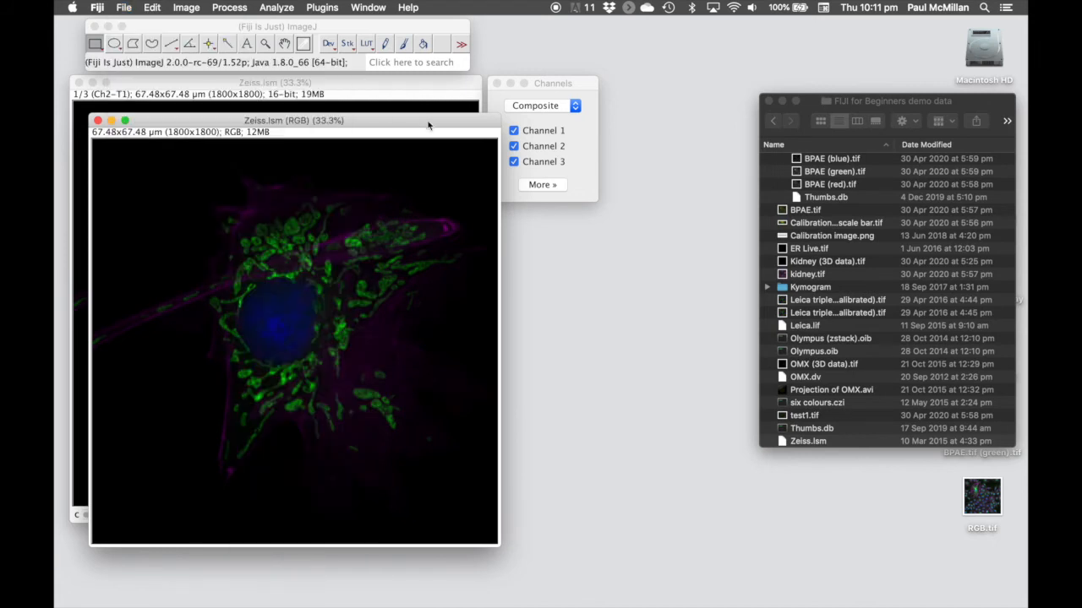
{"action": "left_click_drag", "start_coordinate": [427, 125], "coordinate": [501, 136]}
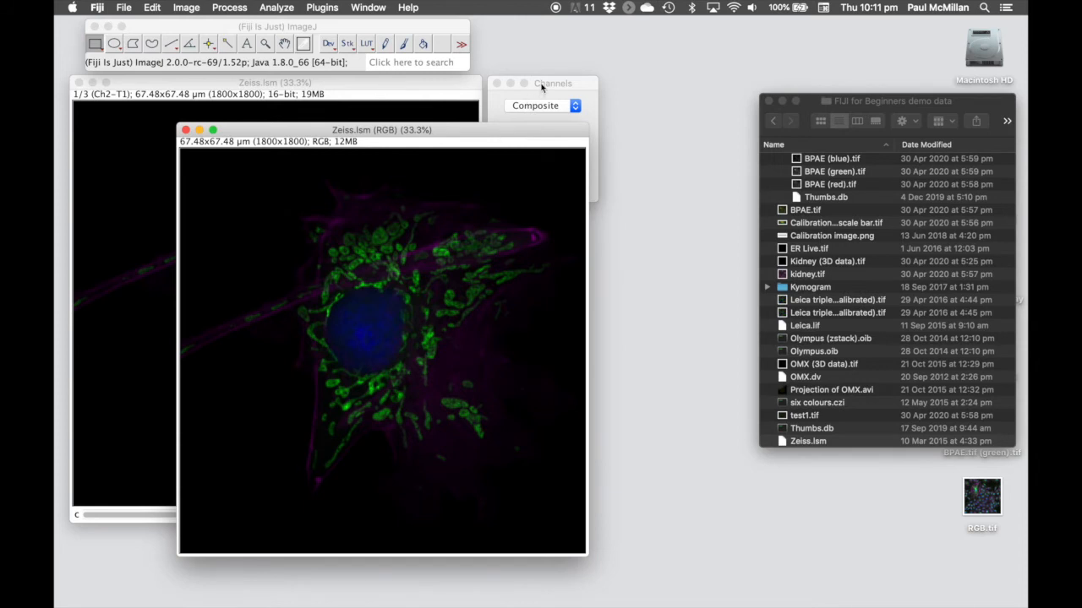
{"action": "left_click", "coordinate": [183, 8]}
{"action": "mouse_move", "coordinate": [221, 83]}
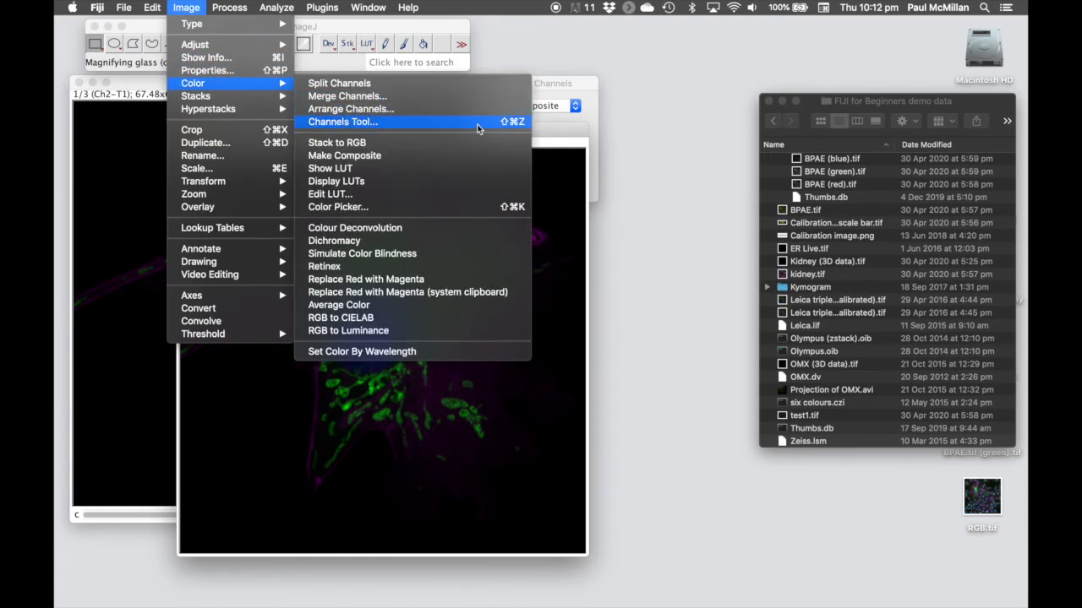
{"action": "left_click", "coordinate": [567, 135]}
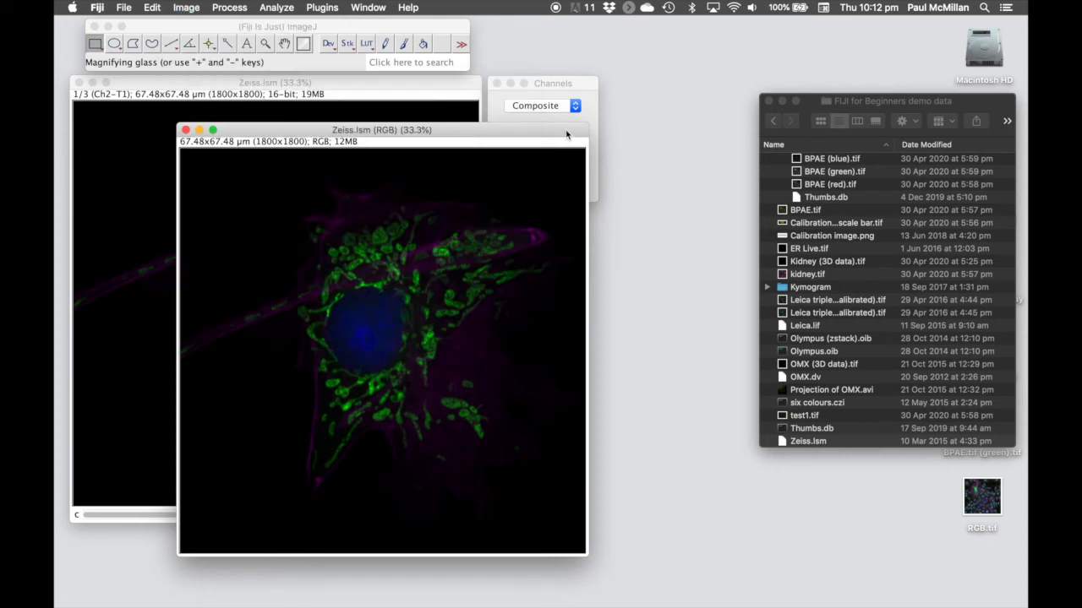
Step: Close the RGB copy, the original Zeiss.lsm image and the Channels tool
{"action": "left_click", "coordinate": [186, 130]}
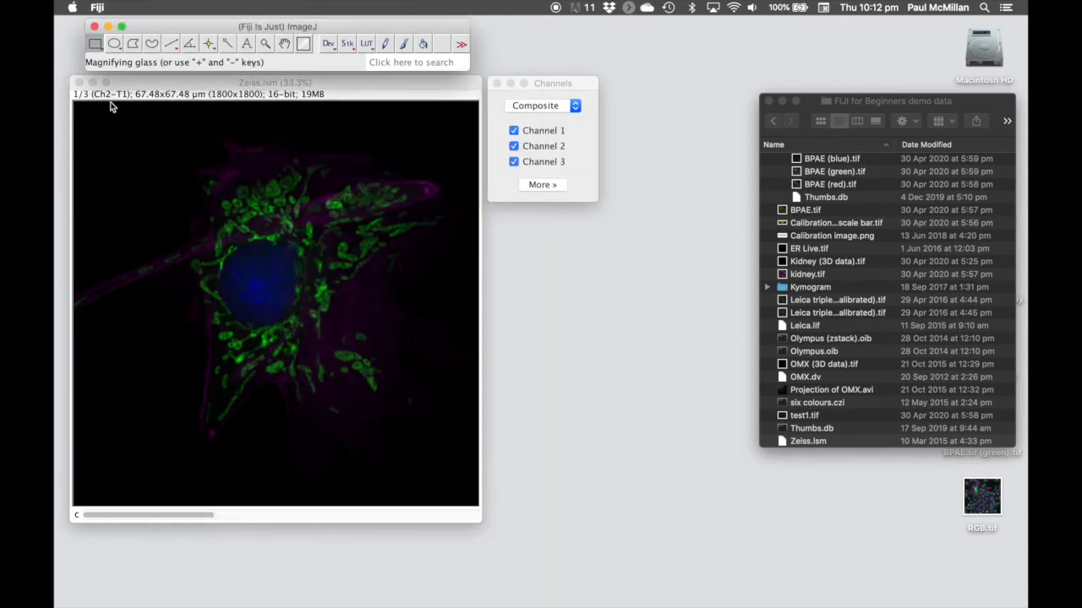
{"action": "left_click", "coordinate": [79, 83]}
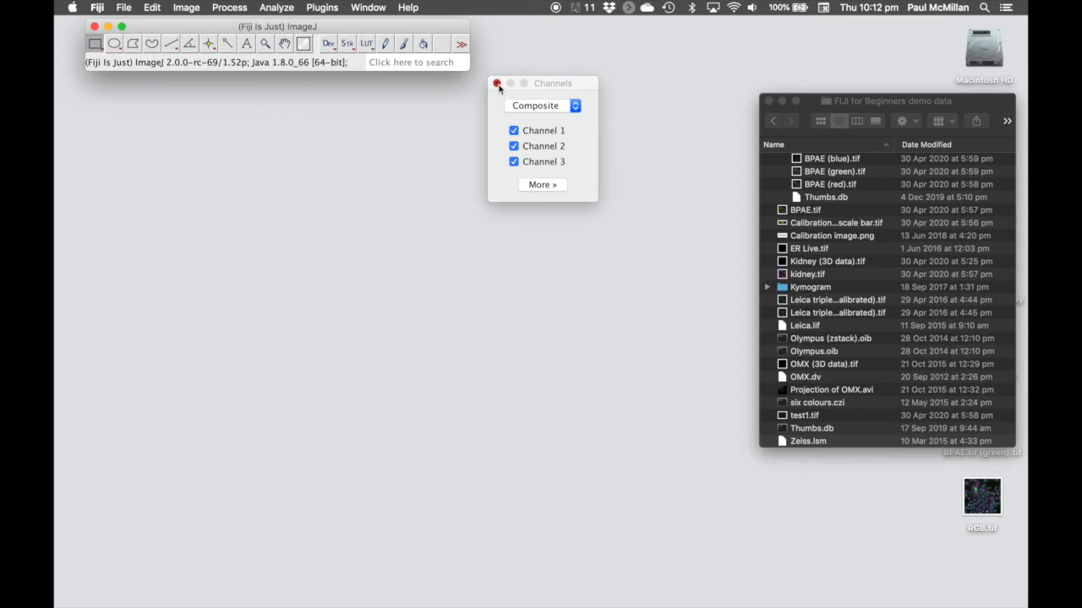
{"action": "left_click", "coordinate": [497, 84]}
{"action": "left_click", "coordinate": [529, 196]}
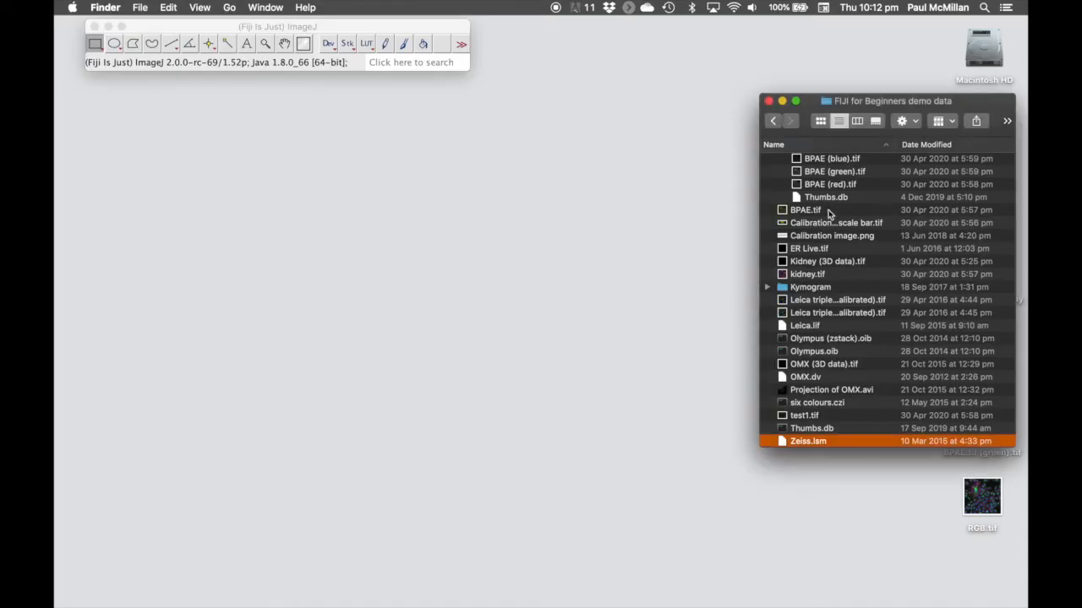
Step: Open BPAE.tif from the FIJI for Beginners demo data folder in Fiji
{"action": "scroll", "coordinate": [833, 242], "scroll_direction": "up", "scroll_amount": 2}
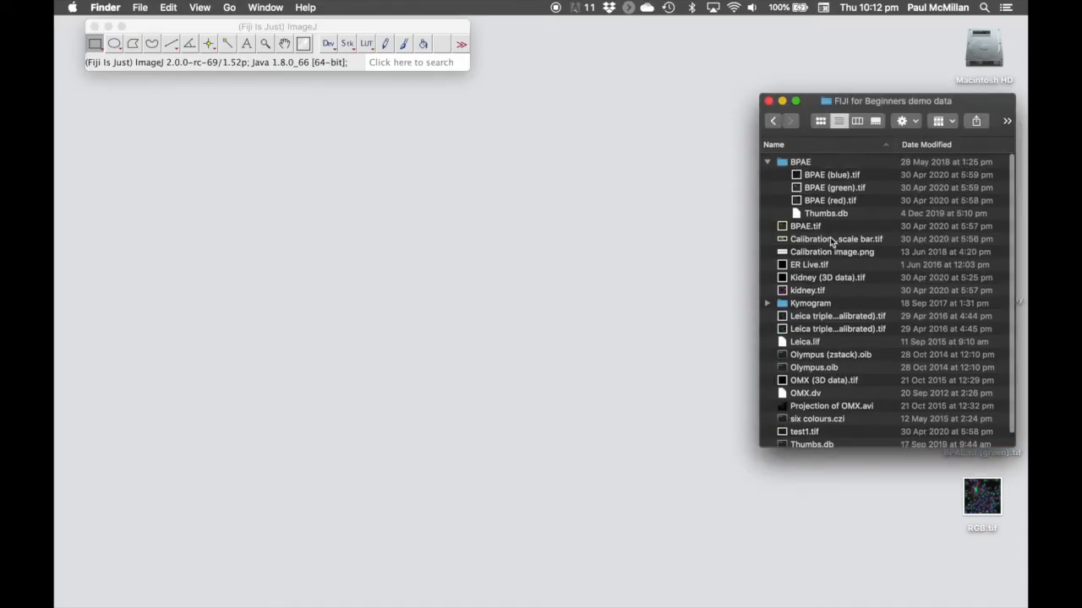
{"action": "left_click", "coordinate": [802, 227]}
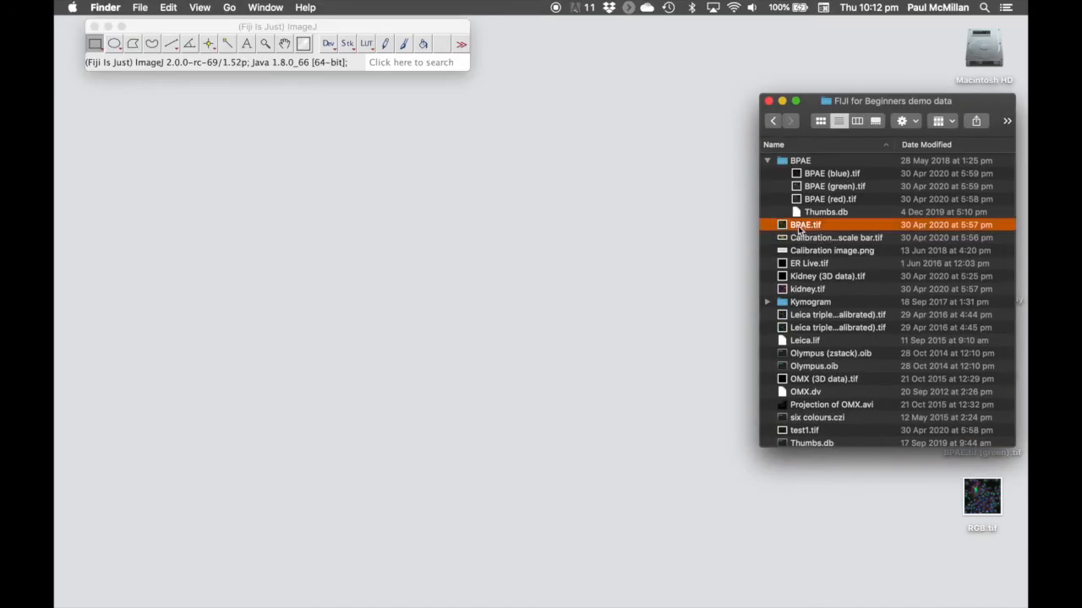
{"action": "left_click_drag", "start_coordinate": [784, 228], "coordinate": [273, 64]}
{"action": "left_click", "coordinate": [277, 80]}
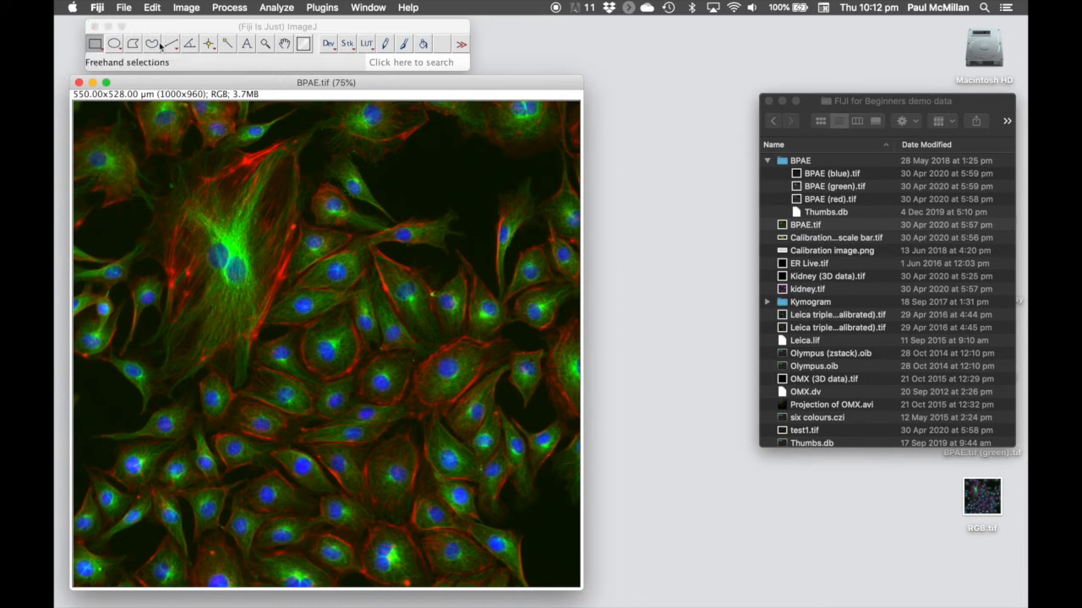
{"action": "left_click", "coordinate": [113, 45]}
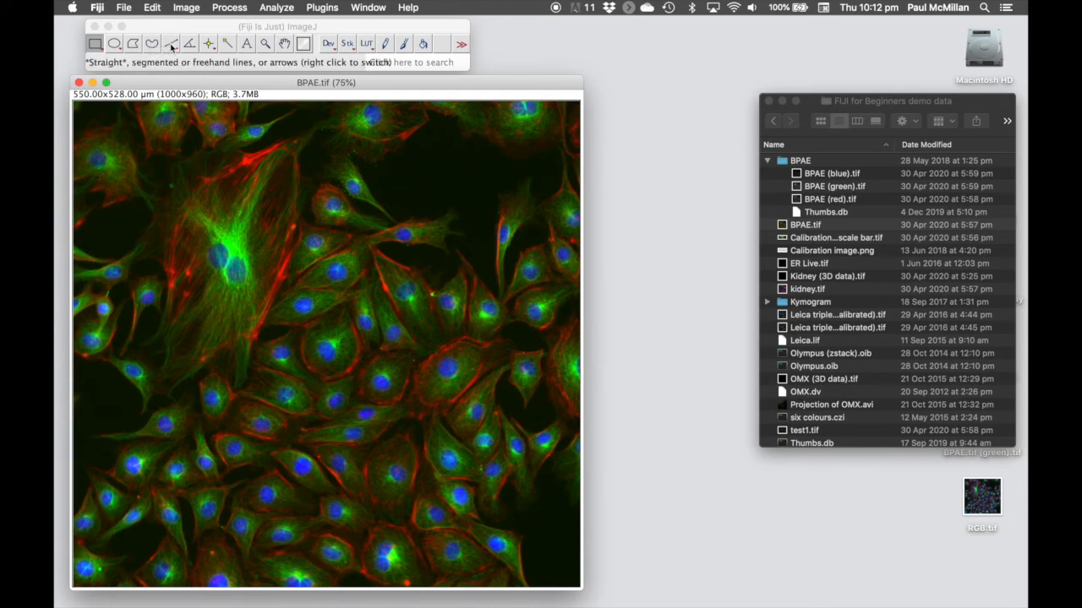
Step: Check which selection variants the oval tool offers, keeping the plain oval selection active
{"action": "left_click", "coordinate": [117, 48]}
{"action": "right_click", "coordinate": [120, 53]}
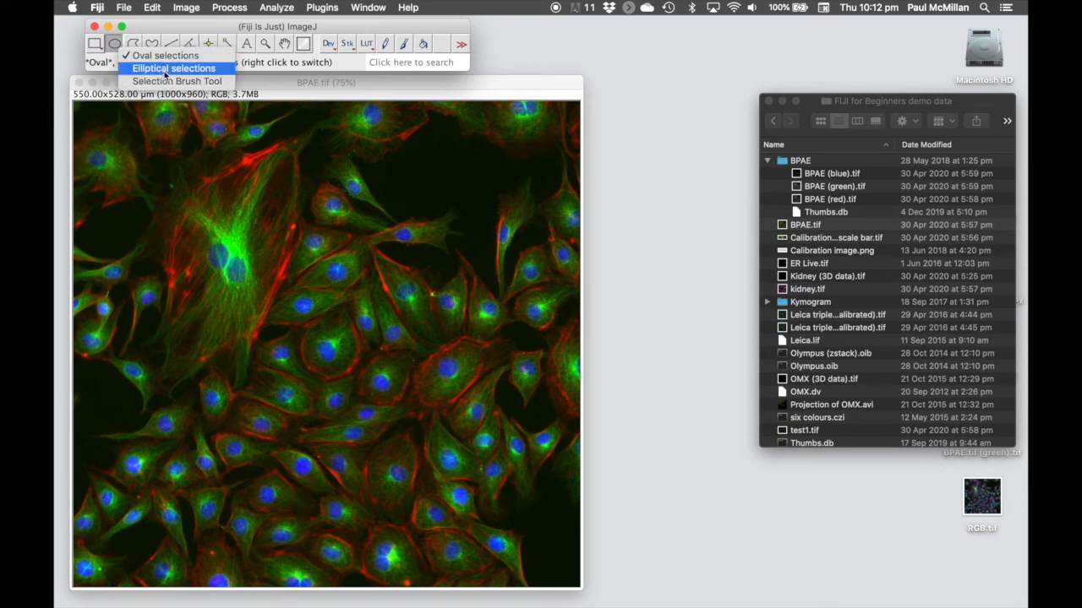
{"action": "left_click", "coordinate": [116, 48]}
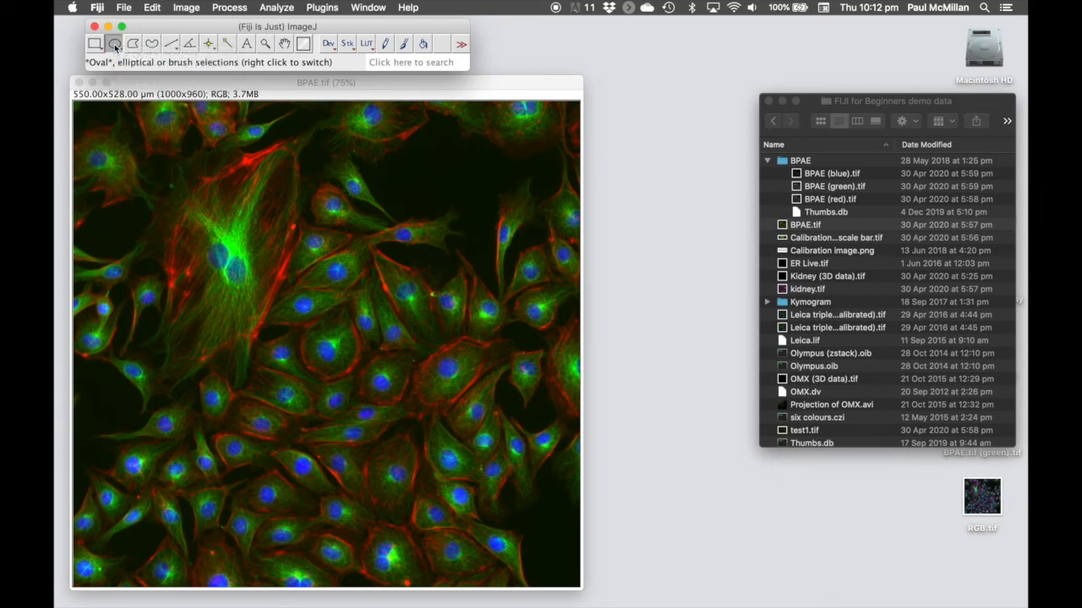
Step: Draw a straight line selection about 158 µm long diagonally across the top of the large cell
{"action": "left_click", "coordinate": [173, 48]}
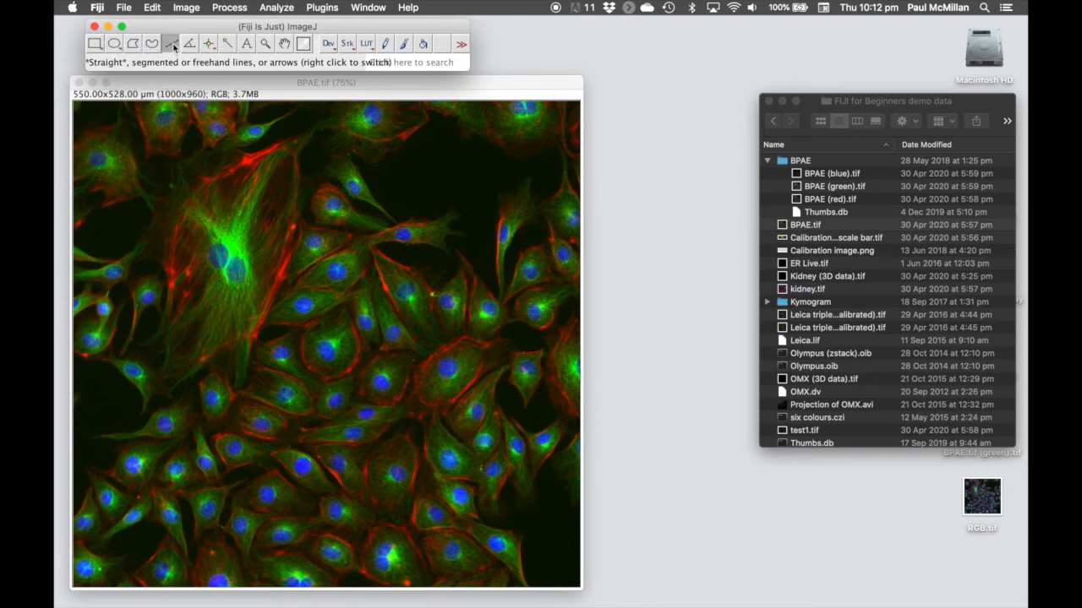
{"action": "left_click", "coordinate": [162, 146]}
{"action": "left_click_drag", "start_coordinate": [163, 150], "coordinate": [283, 234]}
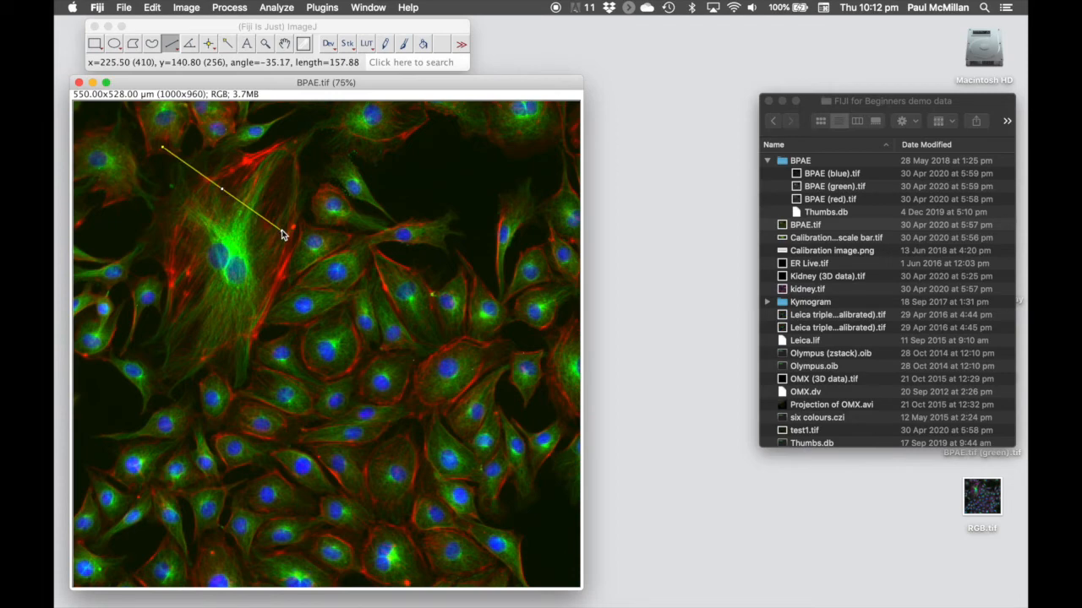
Step: Switch the line tool to segmented lines and trace an open six-point path around the top of the large cell
{"action": "right_click", "coordinate": [173, 46]}
{"action": "left_click", "coordinate": [199, 68]}
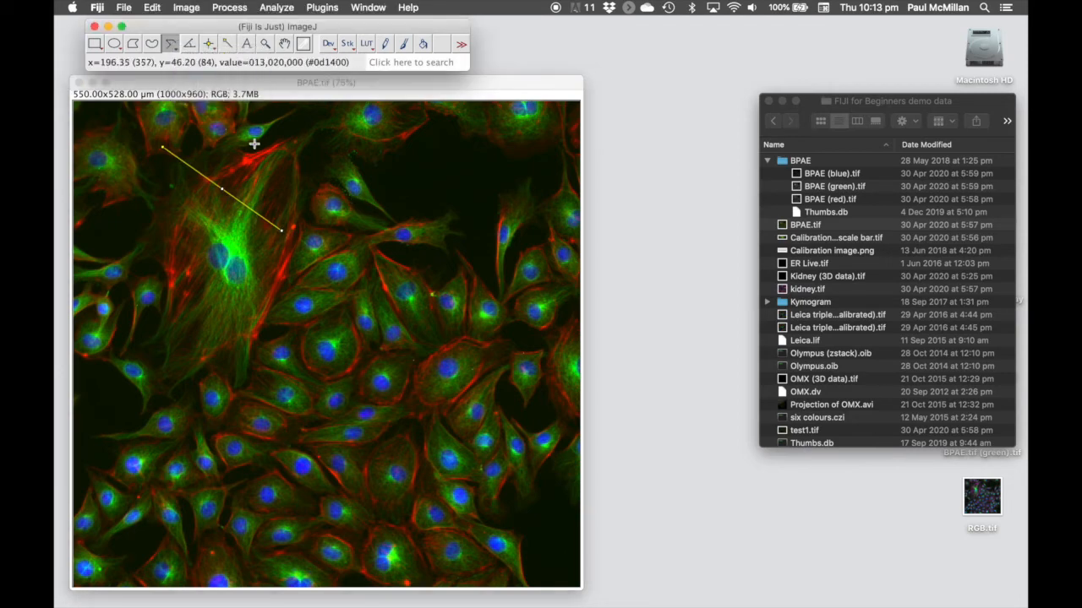
{"action": "left_click", "coordinate": [258, 147]}
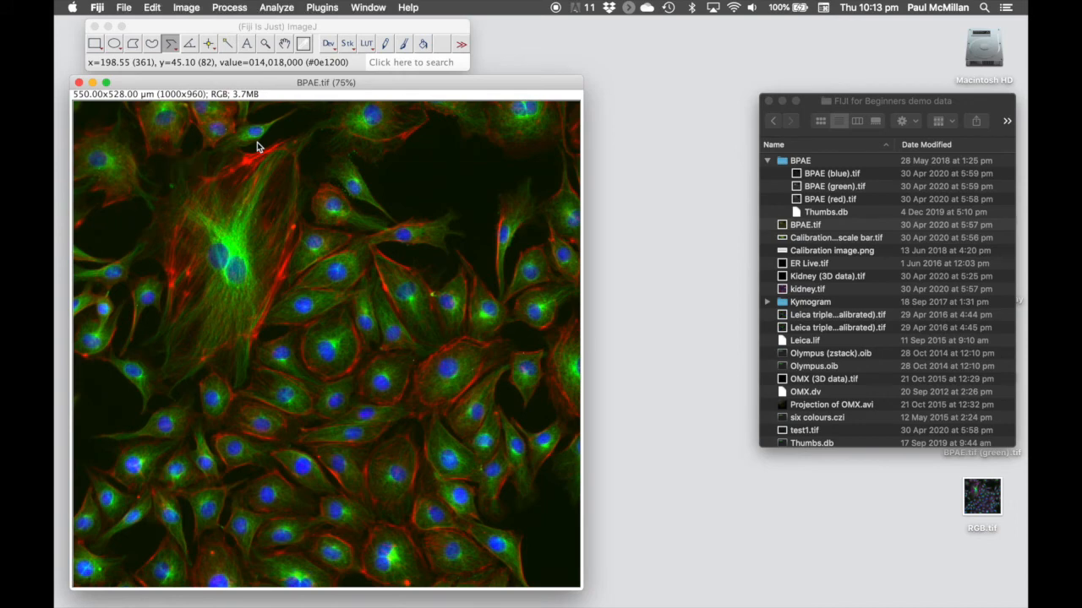
{"action": "left_click", "coordinate": [256, 142]}
{"action": "left_click", "coordinate": [222, 157]}
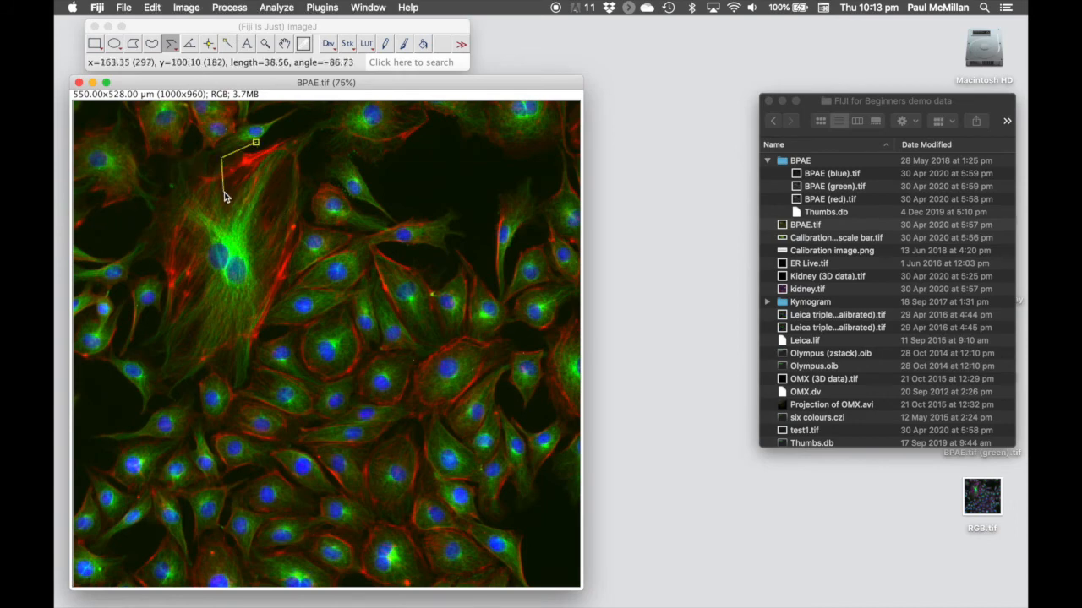
{"action": "left_click", "coordinate": [223, 192]}
{"action": "left_click", "coordinate": [289, 201]}
{"action": "left_click", "coordinate": [309, 143]}
{"action": "double_click", "coordinate": [286, 126]}
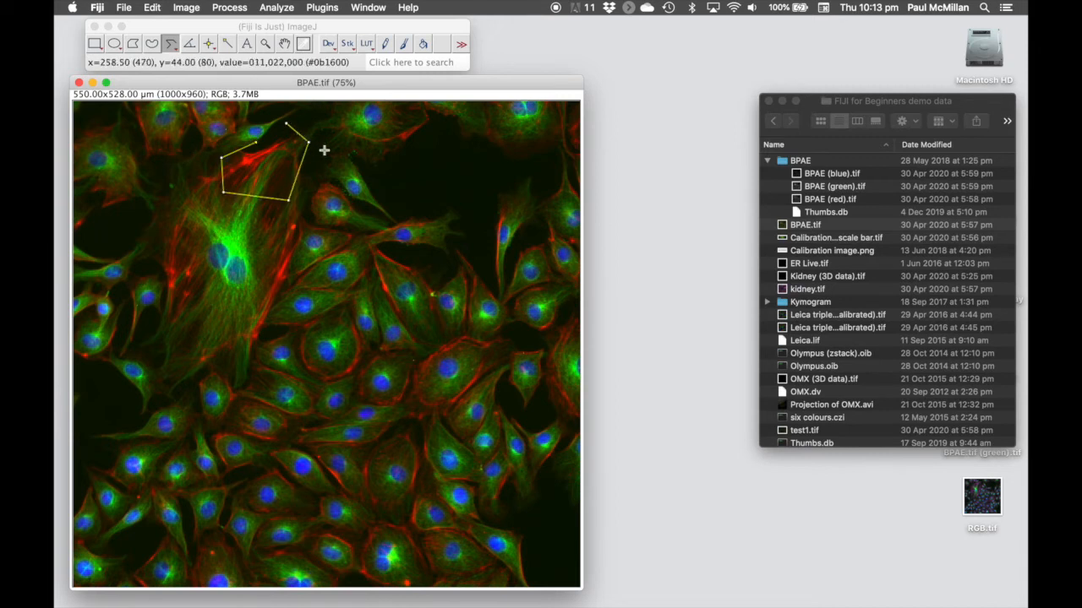
Step: Draw trial rectangular selections over the large cell with the Rectangle tool, clearing each one
{"action": "left_click", "coordinate": [96, 45]}
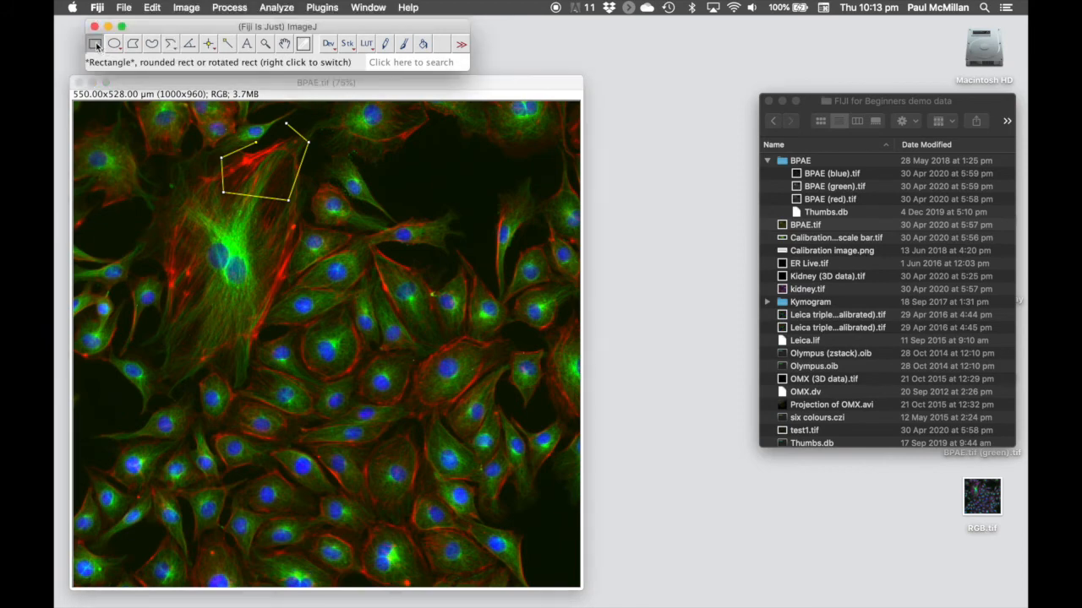
{"action": "left_click", "coordinate": [169, 221]}
{"action": "left_click_drag", "start_coordinate": [170, 217], "coordinate": [327, 259]}
{"action": "left_click", "coordinate": [245, 288]}
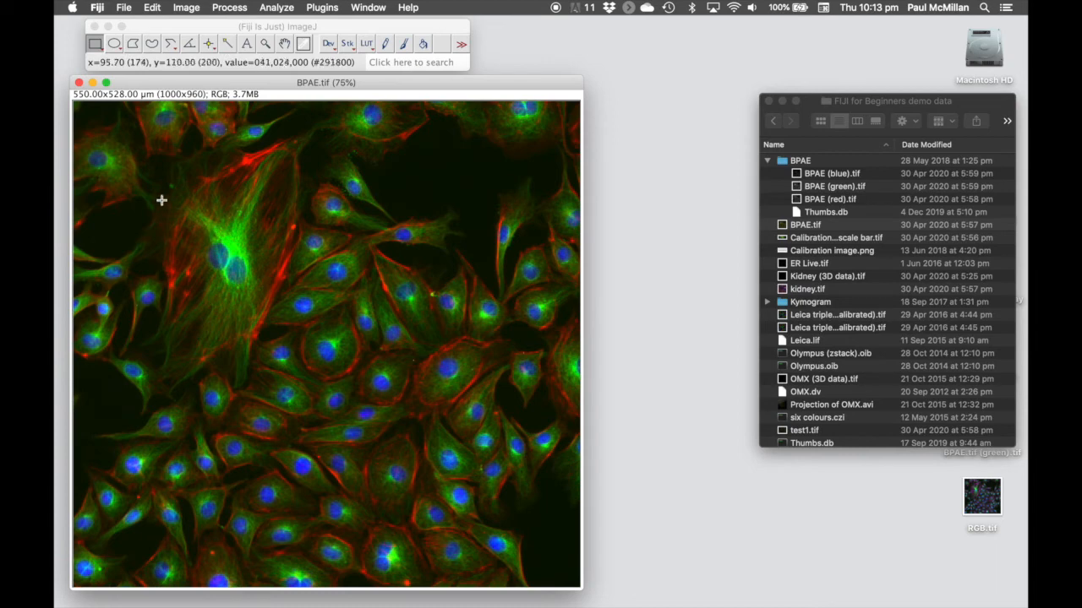
{"action": "left_click", "coordinate": [183, 170]}
{"action": "left_click_drag", "start_coordinate": [200, 189], "coordinate": [268, 238]}
{"action": "left_click", "coordinate": [313, 247]}
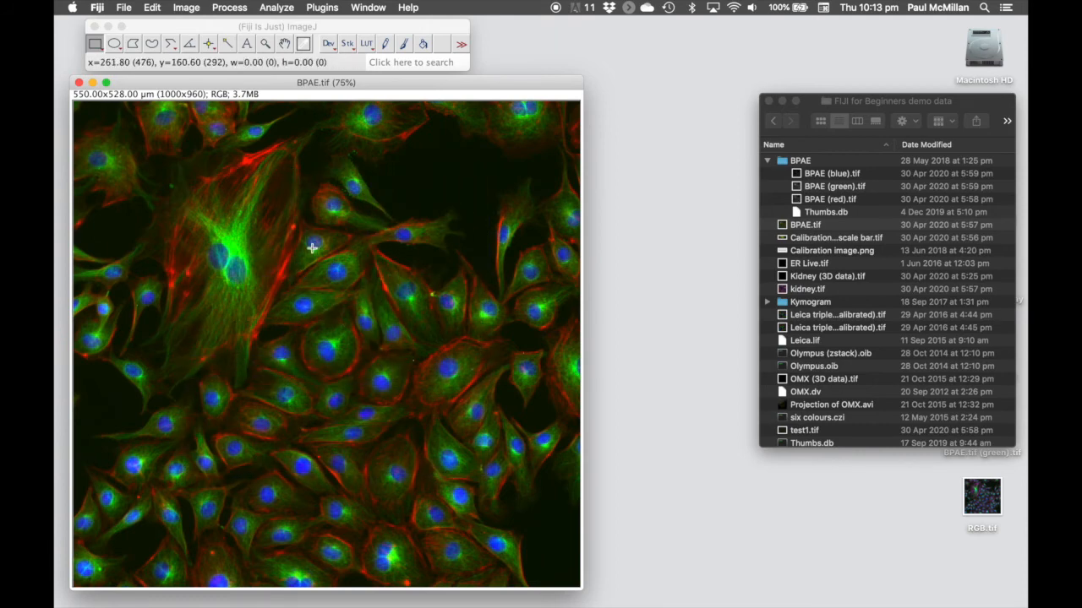
Step: Draw rectangular selections outward from their centres on two small cells, the second about 108 × 114 µm, and clear them
{"action": "mouse_move", "coordinate": [309, 246]}
{"action": "left_mouse_down"}
{"action": "mouse_move", "coordinate": [388, 321]}
{"action": "mouse_move", "coordinate": [369, 283]}
{"action": "mouse_move", "coordinate": [298, 292]}
{"action": "mouse_move", "coordinate": [362, 290]}
{"action": "mouse_move", "coordinate": [357, 268]}
{"action": "mouse_move", "coordinate": [357, 296]}
{"action": "mouse_move", "coordinate": [316, 299]}
{"action": "mouse_move", "coordinate": [347, 297]}
{"action": "left_mouse_up"}
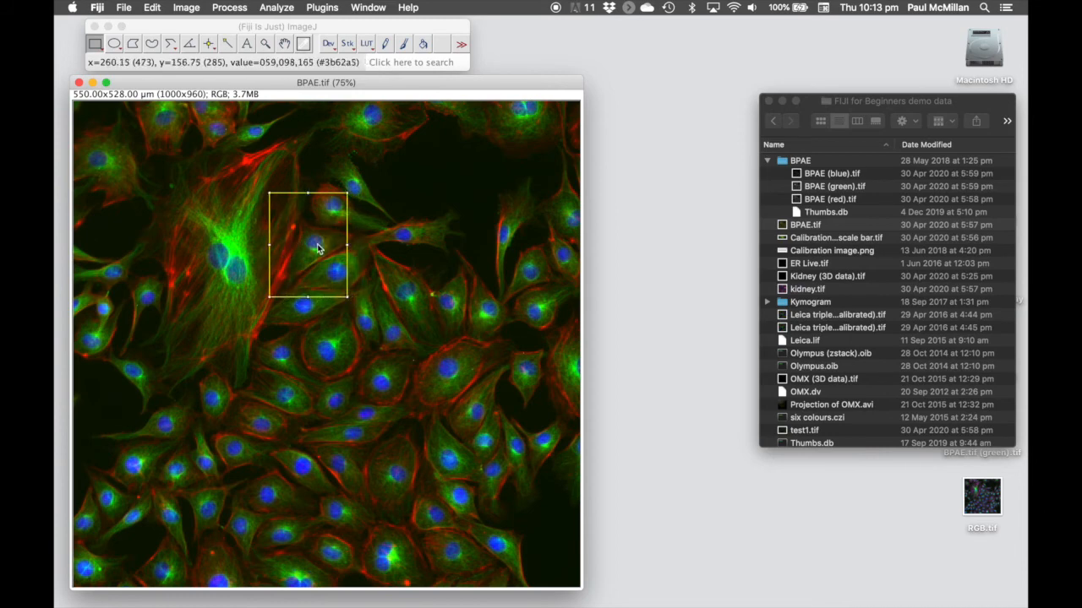
{"action": "left_click", "coordinate": [403, 234]}
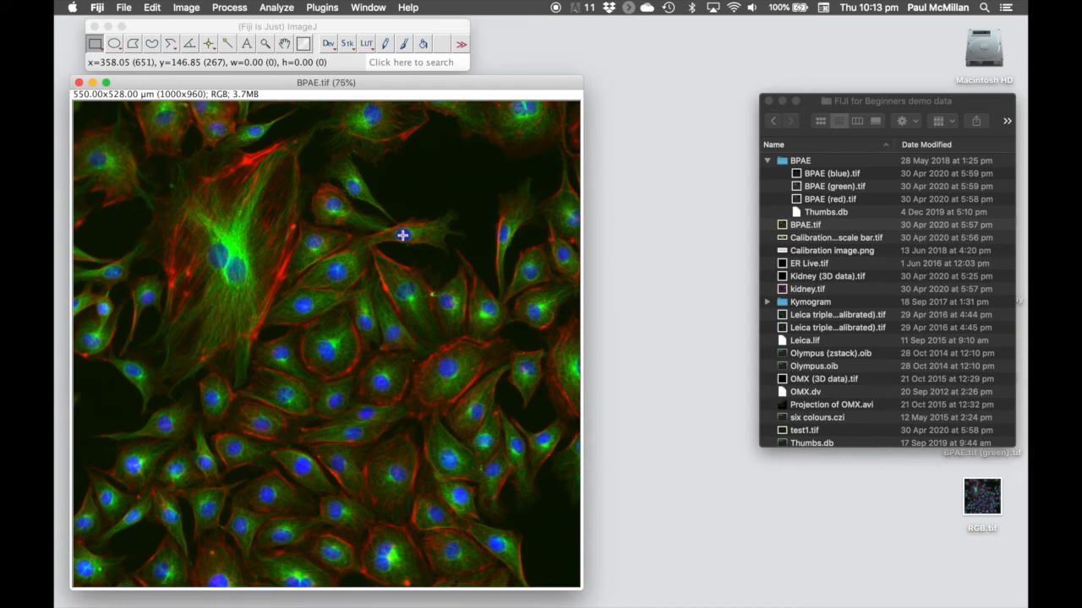
{"action": "mouse_move", "coordinate": [402, 234]}
{"action": "left_mouse_down"}
{"action": "mouse_move", "coordinate": [459, 290]}
{"action": "mouse_move", "coordinate": [461, 249]}
{"action": "mouse_move", "coordinate": [456, 267]}
{"action": "mouse_move", "coordinate": [425, 280]}
{"action": "mouse_move", "coordinate": [445, 275]}
{"action": "mouse_move", "coordinate": [453, 289]}
{"action": "left_mouse_up"}
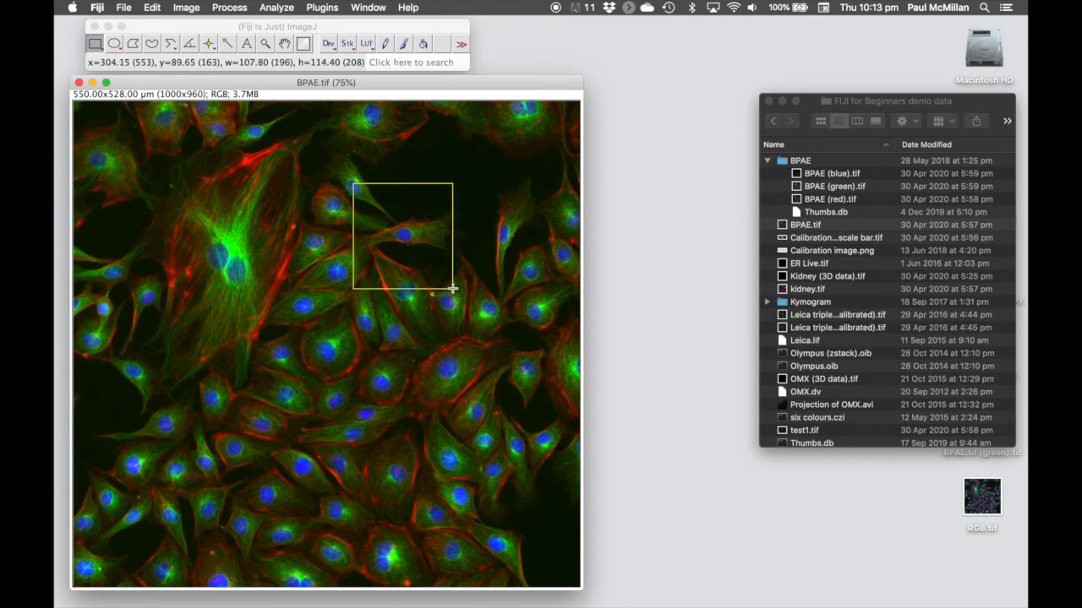
{"action": "left_click_drag", "start_coordinate": [453, 289], "coordinate": [453, 290]}
{"action": "left_click", "coordinate": [309, 266]}
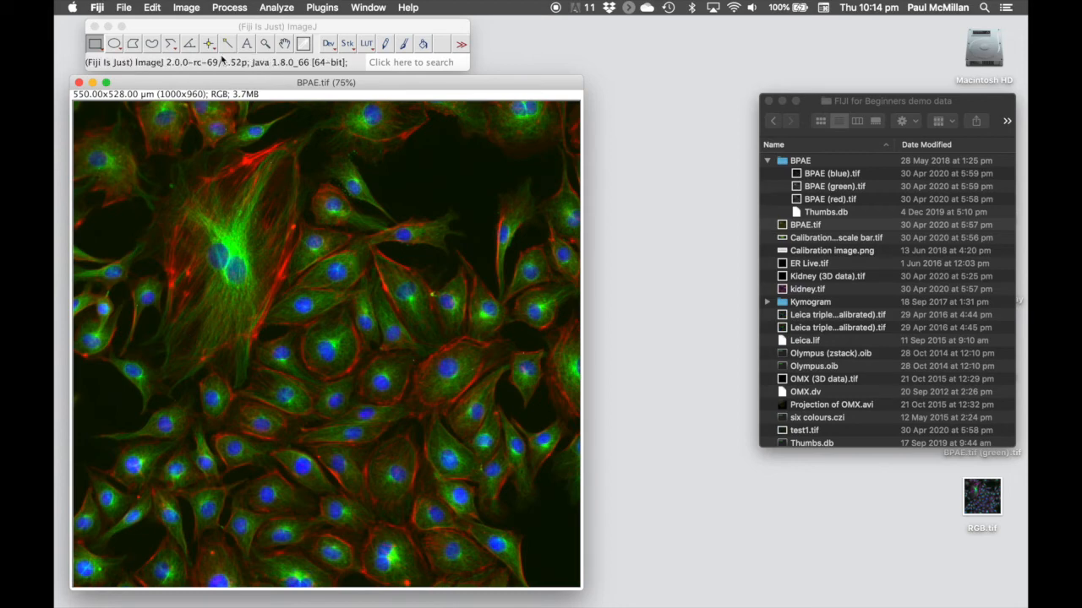
Step: Specify a rectangular selection 400 pixels wide and 400 pixels high and move it over the large cell
{"action": "left_click", "coordinate": [153, 9]}
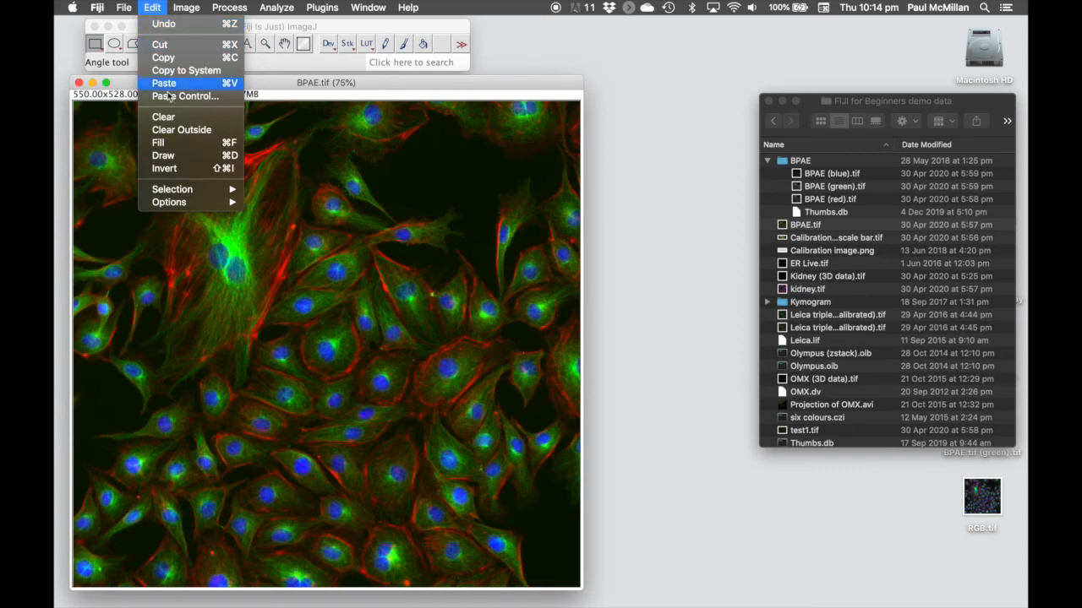
{"action": "mouse_move", "coordinate": [223, 190]}
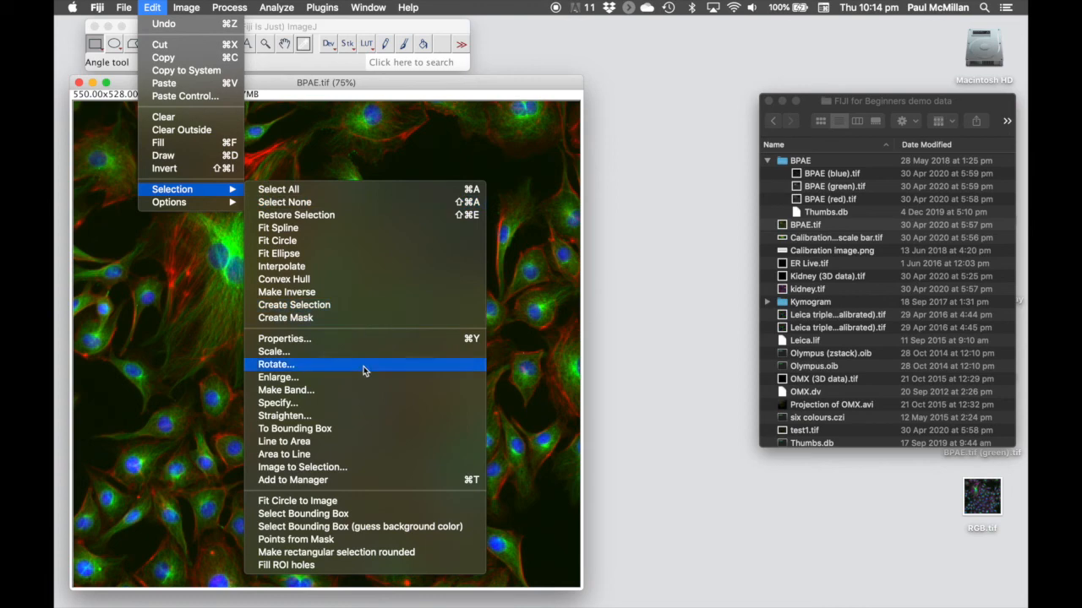
{"action": "left_click", "coordinate": [365, 405]}
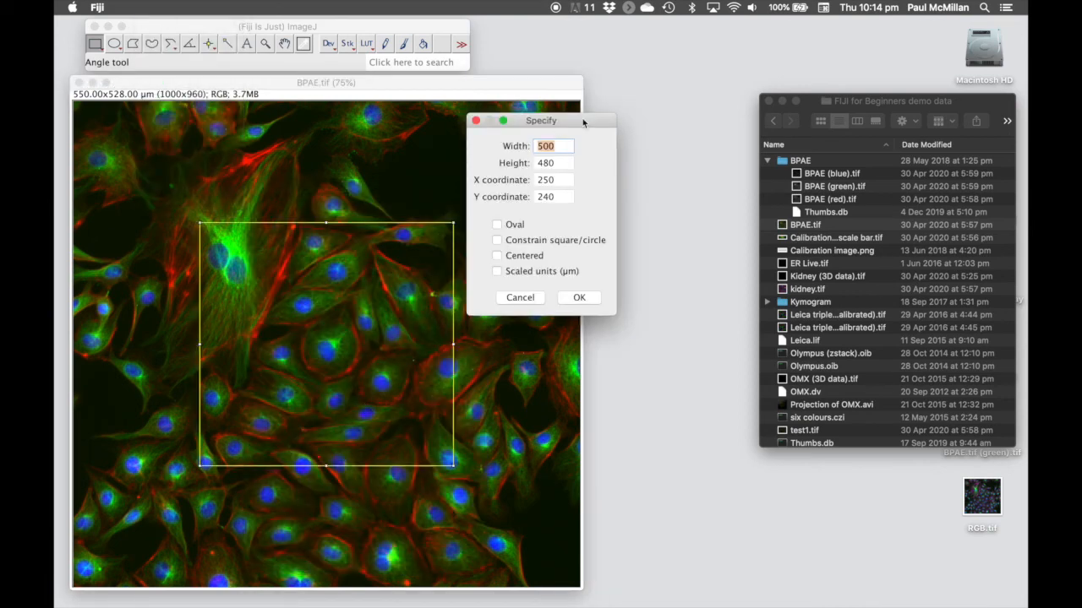
{"action": "left_click_drag", "start_coordinate": [581, 124], "coordinate": [594, 134]}
{"action": "type", "text": "400"}
{"action": "key", "text": "Tab"}
{"action": "type", "text": "400"}
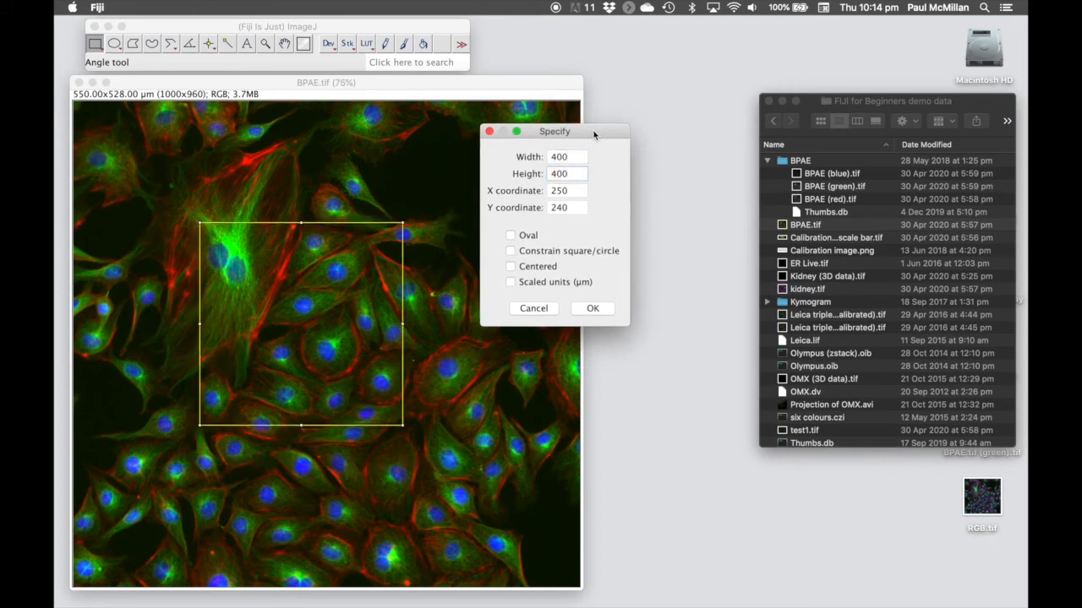
{"action": "left_click", "coordinate": [600, 313]}
{"action": "left_click_drag", "start_coordinate": [284, 322], "coordinate": [258, 265]}
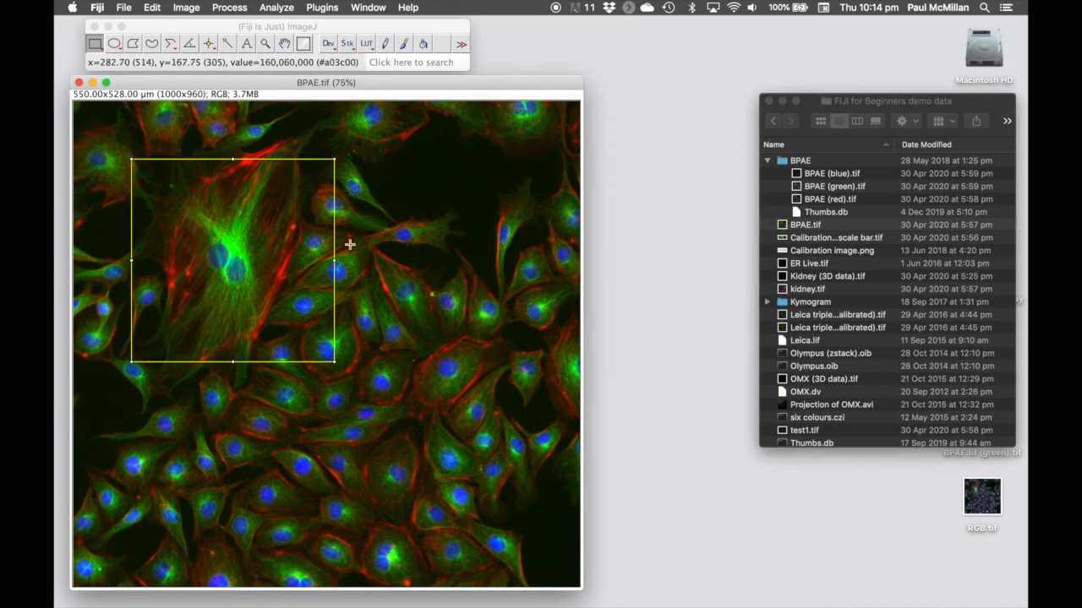
Step: Draw a series of rectangular selections on different cells, ending with a tall one over the small cells right of the image centre
{"action": "left_click_drag", "start_coordinate": [379, 220], "coordinate": [448, 285]}
{"action": "left_click_drag", "start_coordinate": [188, 191], "coordinate": [262, 256]}
{"action": "left_click_drag", "start_coordinate": [372, 181], "coordinate": [445, 261]}
{"action": "left_click", "coordinate": [336, 310]}
{"action": "left_click_drag", "start_coordinate": [336, 310], "coordinate": [405, 390]}
{"action": "left_click_drag", "start_coordinate": [452, 272], "coordinate": [506, 370]}
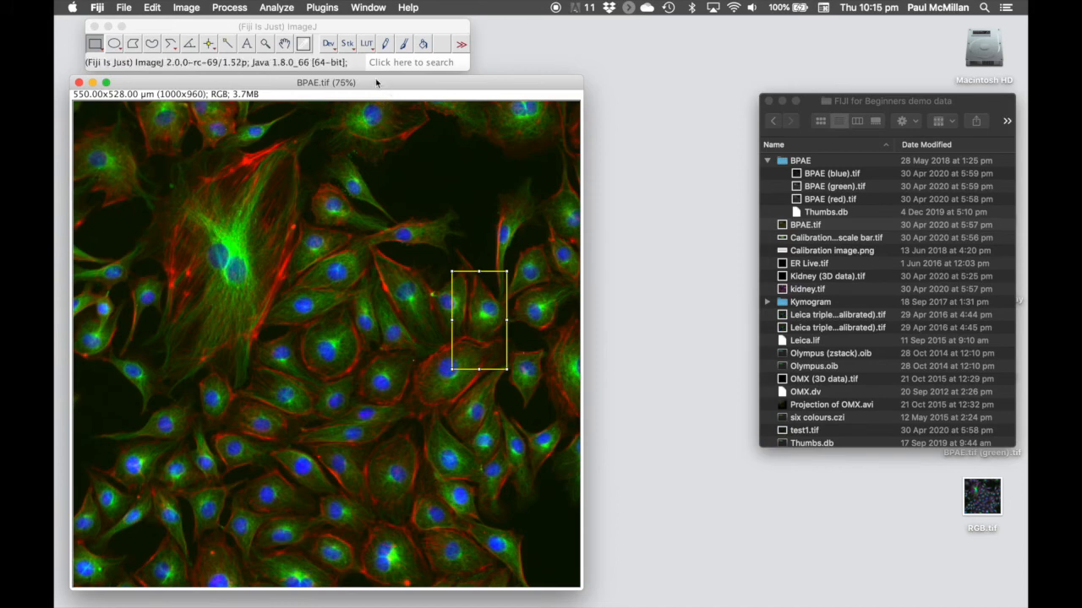
Step: Open the ROI Manager beside the image and add the current rectangular selection to it
{"action": "left_click", "coordinate": [279, 9]}
{"action": "mouse_move", "coordinate": [332, 202]}
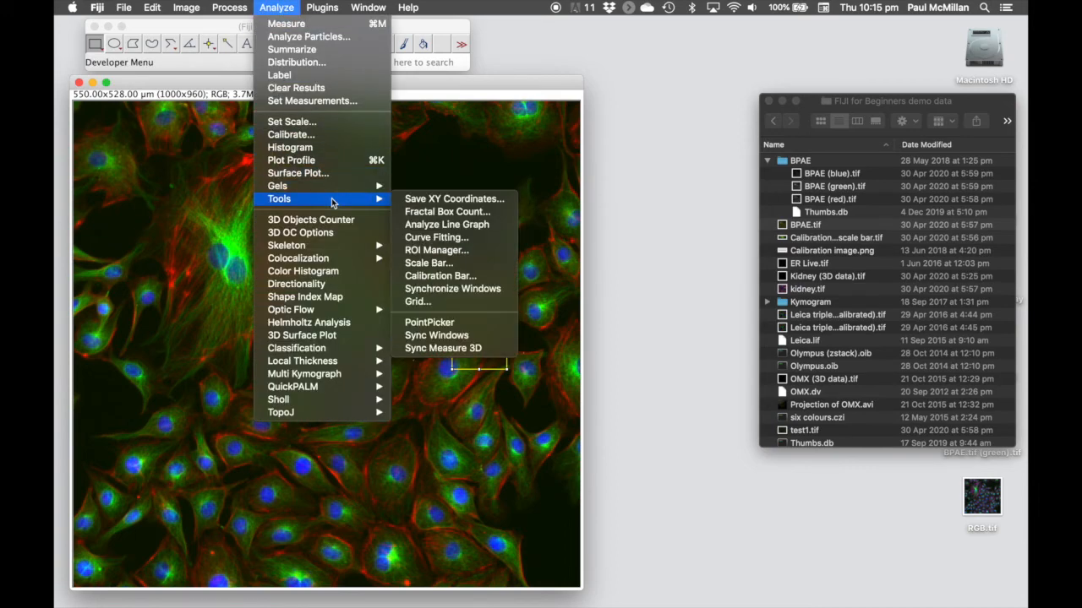
{"action": "left_click", "coordinate": [463, 251]}
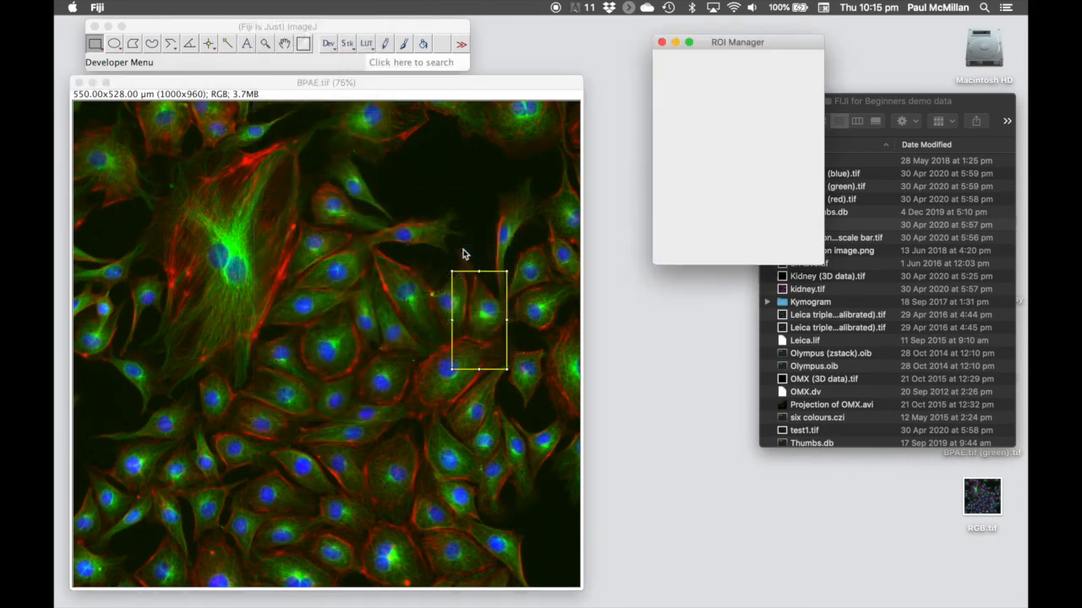
{"action": "left_click_drag", "start_coordinate": [765, 46], "coordinate": [705, 90]}
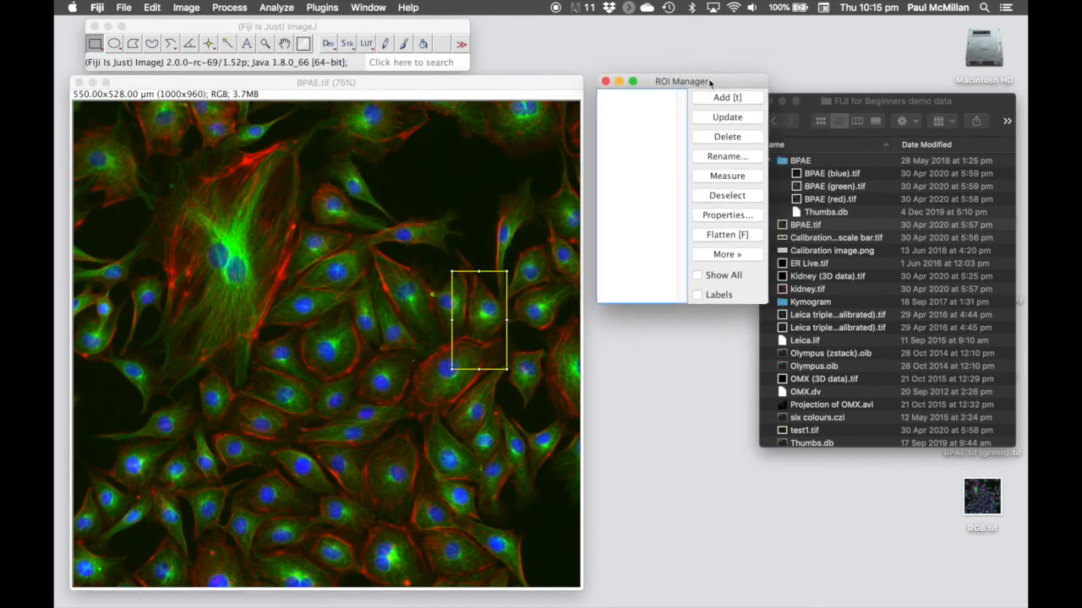
{"action": "left_click", "coordinate": [725, 99]}
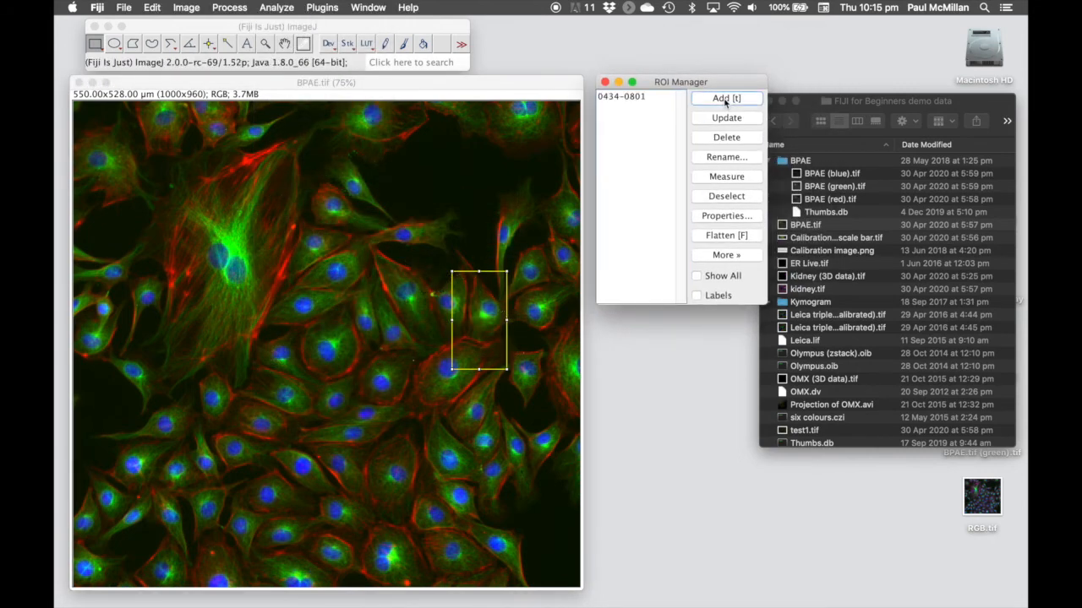
Step: Add two more rectangles to the ROI Manager: one on the large cell, one about 111 × 74 µm on the lower cells
{"action": "left_click_drag", "start_coordinate": [201, 193], "coordinate": [301, 342]}
{"action": "left_click", "coordinate": [734, 103]}
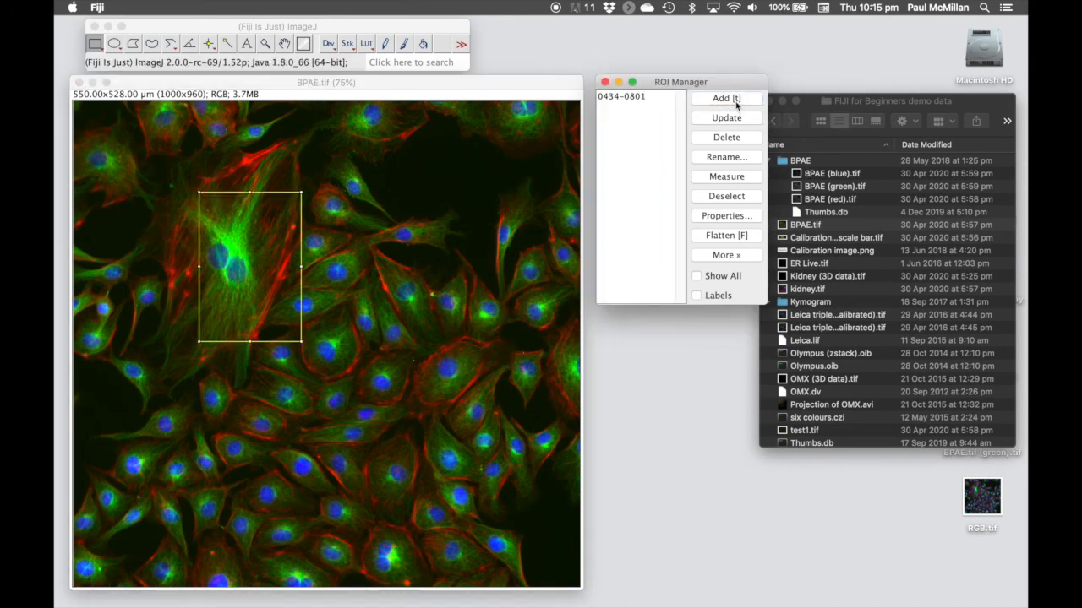
{"action": "left_click_drag", "start_coordinate": [254, 430], "coordinate": [358, 498]}
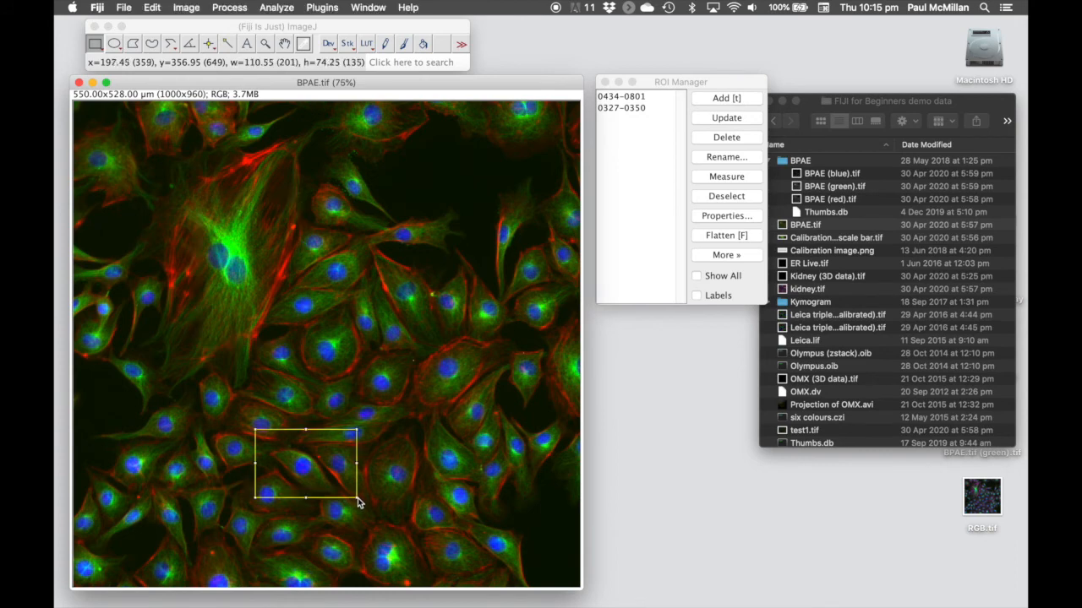
{"action": "left_click", "coordinate": [722, 100]}
{"action": "left_click", "coordinate": [723, 100]}
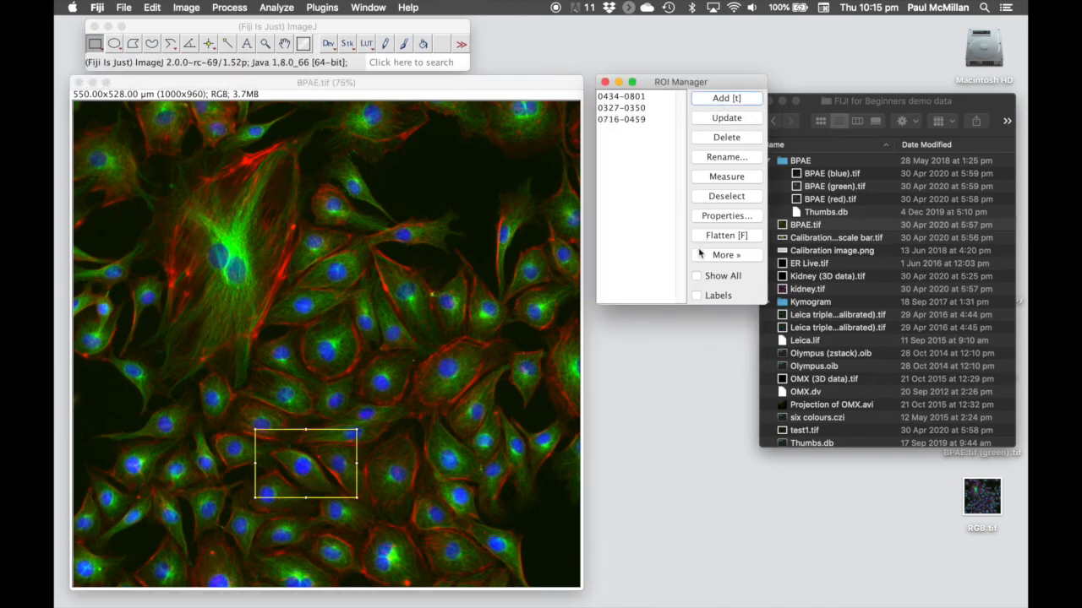
Step: Show all stored regions on BPAE.tif to check their placement, and hide them again
{"action": "left_click", "coordinate": [697, 276]}
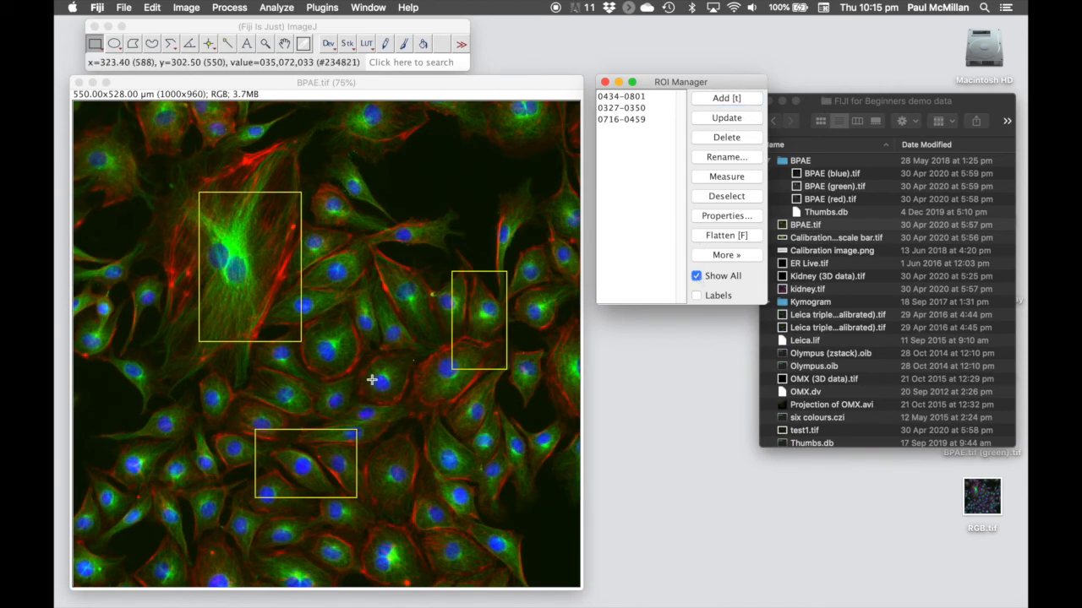
{"action": "left_click", "coordinate": [697, 276]}
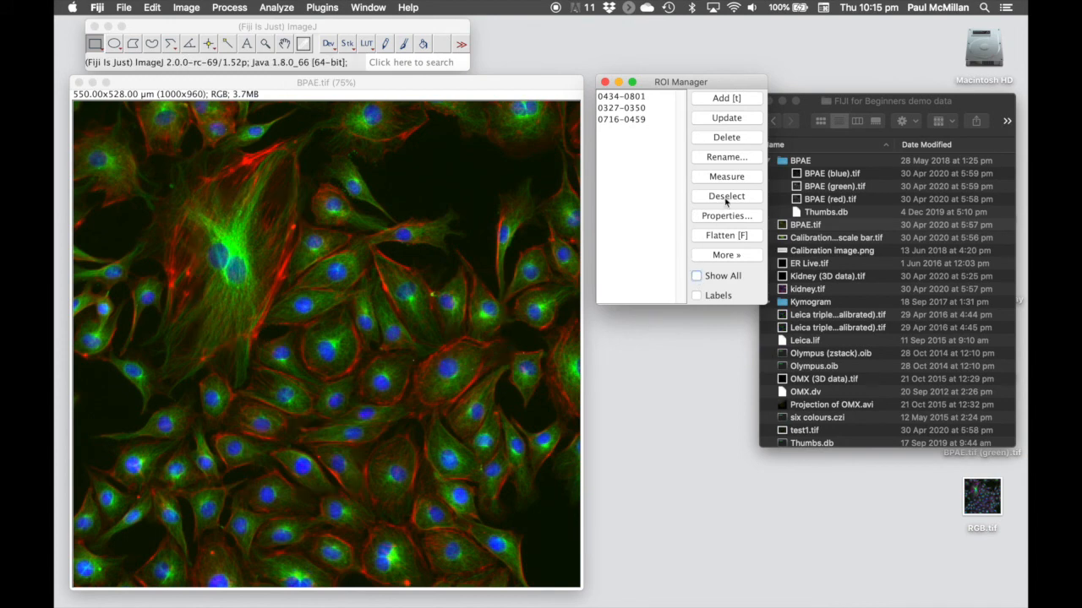
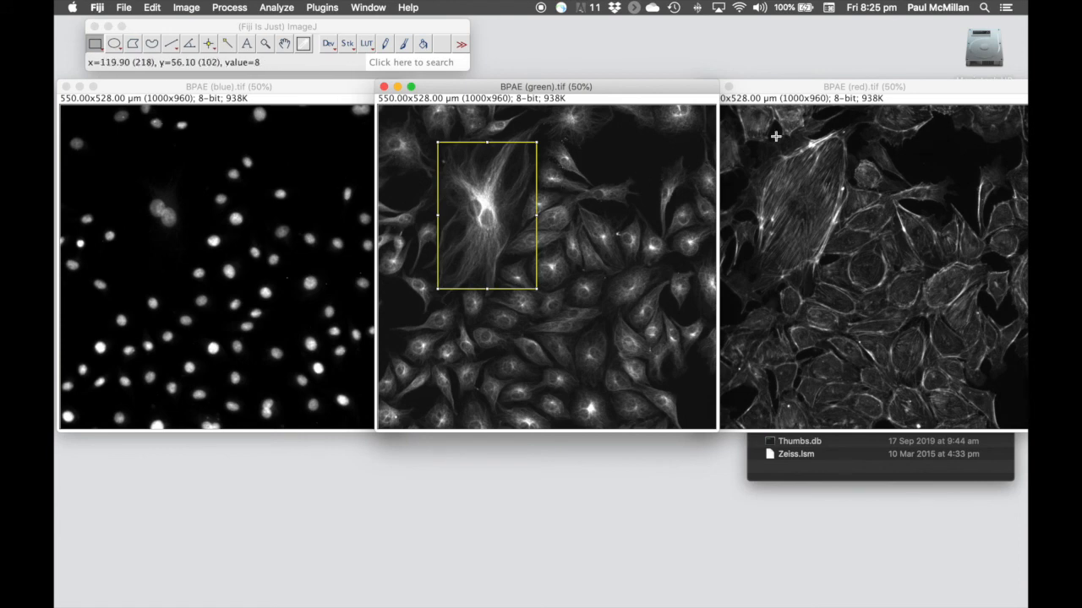
Step: Restore the rectangular selection from the green channel image on BPAE (red).tif at the same position
{"action": "left_click", "coordinate": [829, 96]}
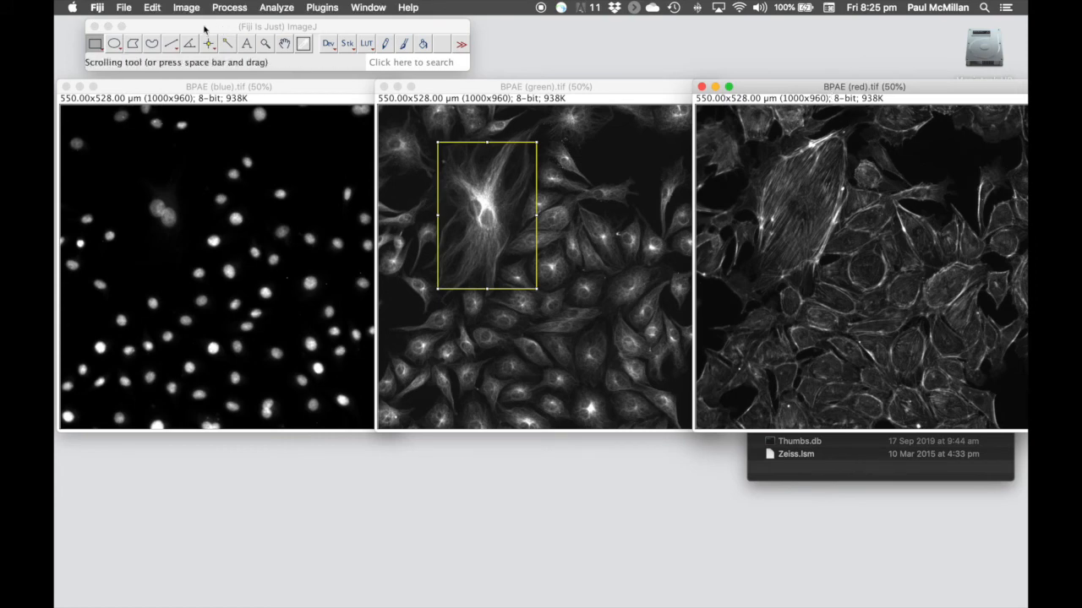
{"action": "left_click", "coordinate": [154, 8]}
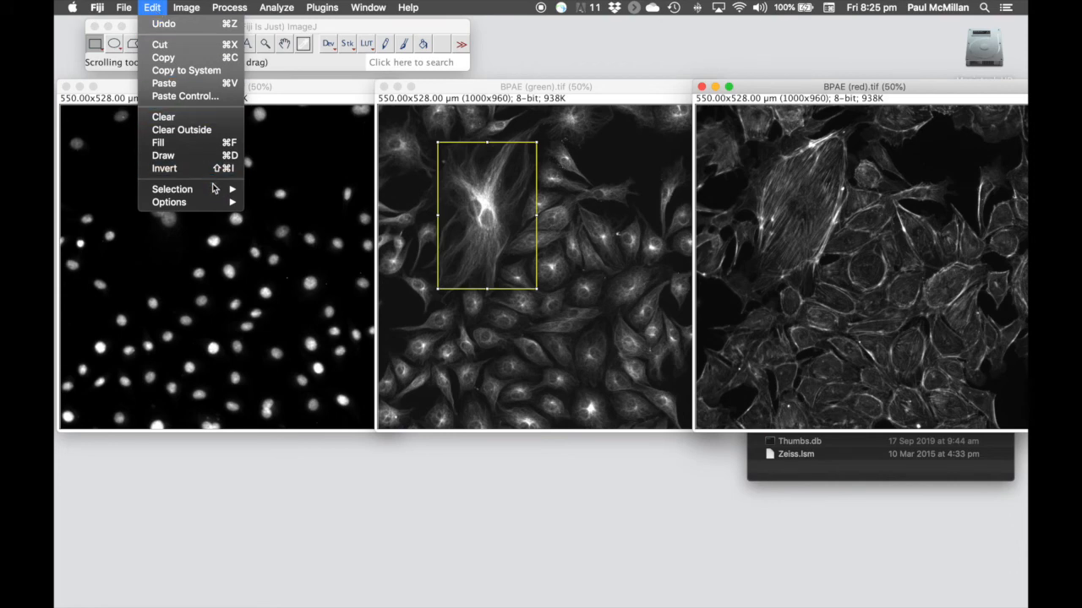
{"action": "mouse_move", "coordinate": [217, 191]}
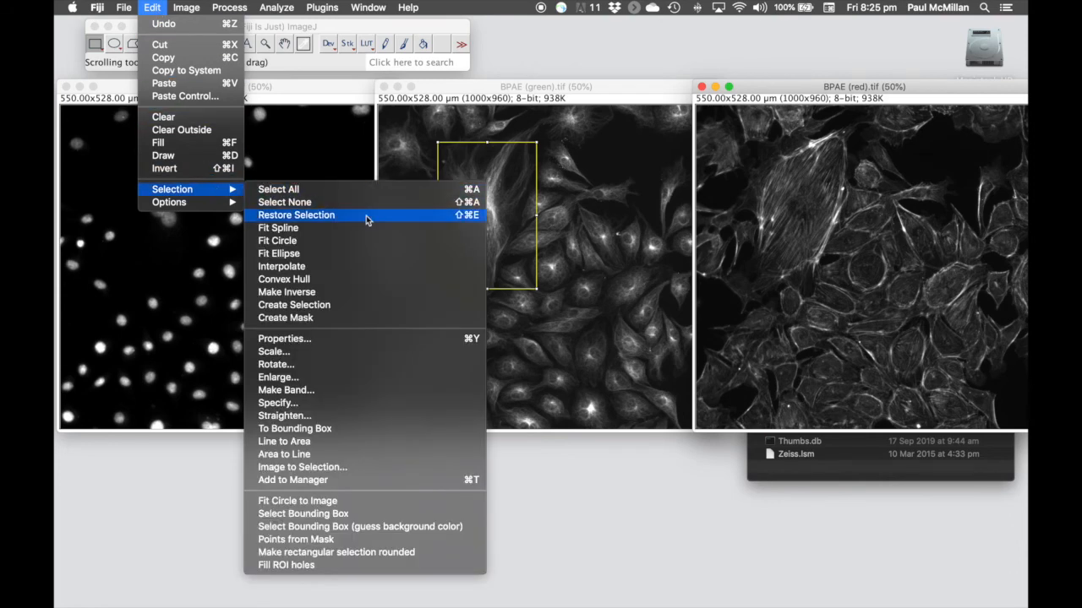
{"action": "left_click", "coordinate": [446, 216]}
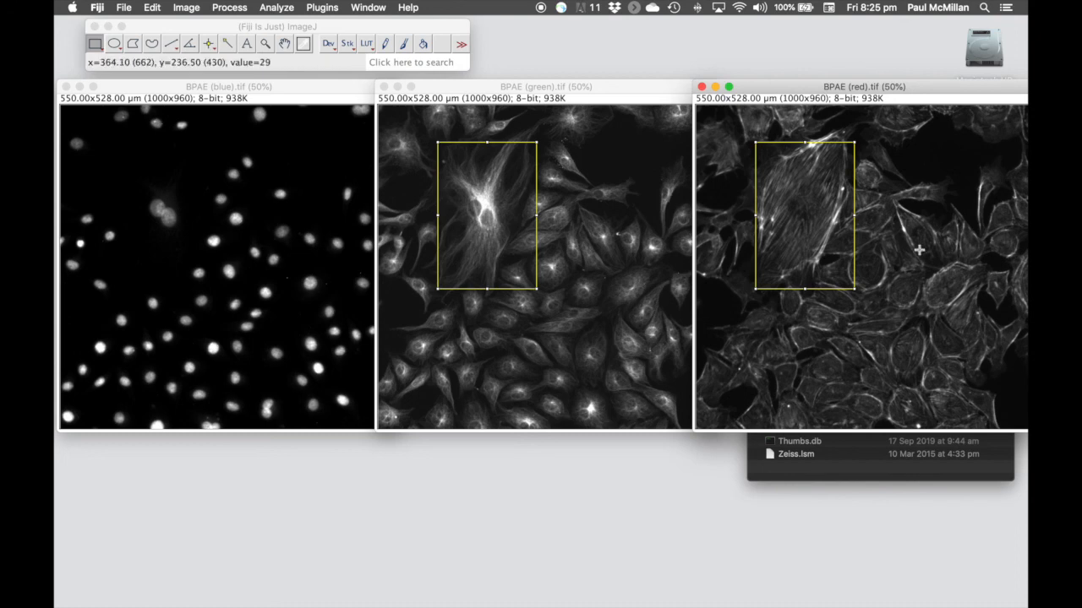
Step: Restore the same rectangular selection on BPAE (blue).tif
{"action": "left_click", "coordinate": [270, 95]}
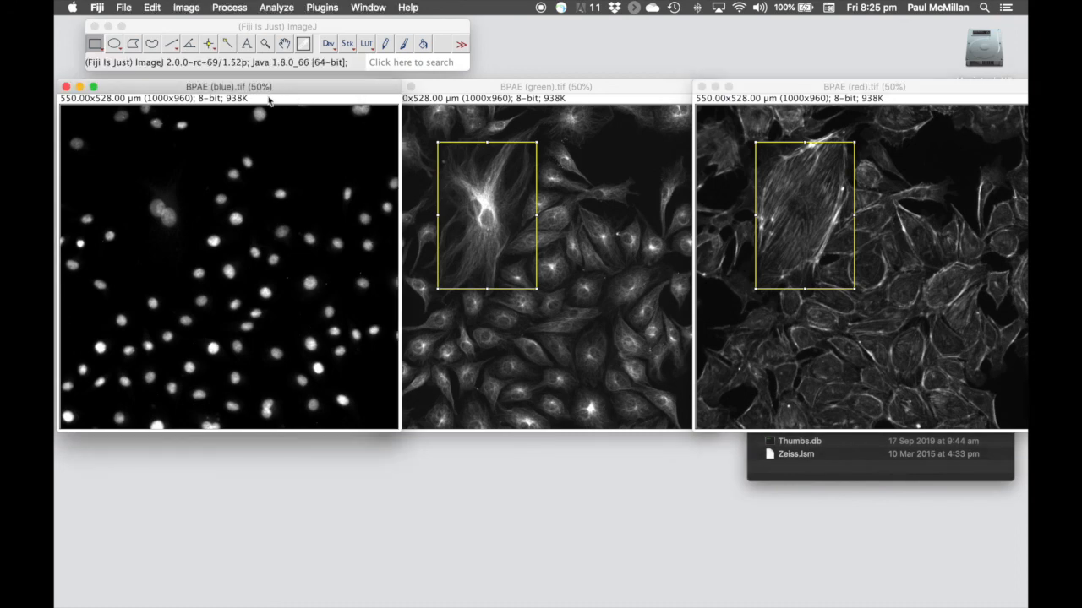
{"action": "left_click", "coordinate": [152, 7]}
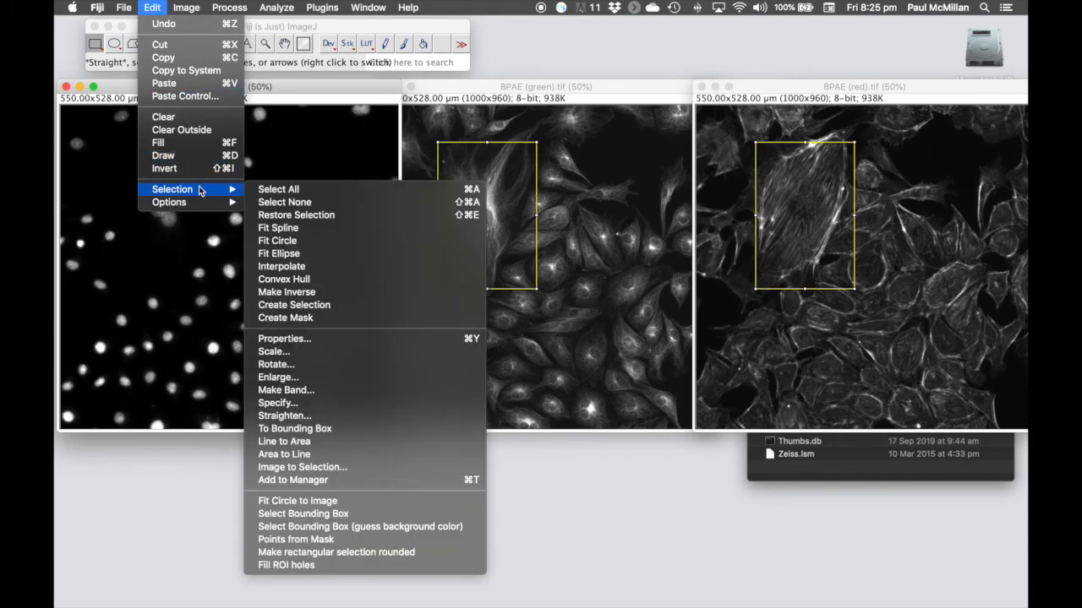
{"action": "left_click", "coordinate": [336, 215]}
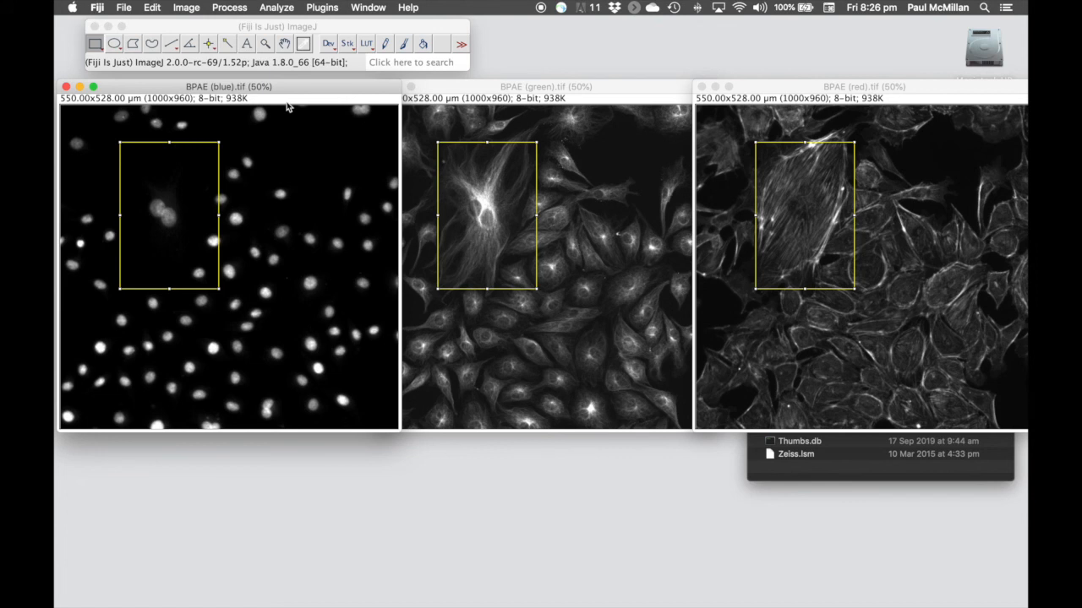
Step: Crop the blue, green and red BPAE channel images to their matching rectangular selections, and move the cropped red image closer to the others
{"action": "left_click", "coordinate": [188, 8]}
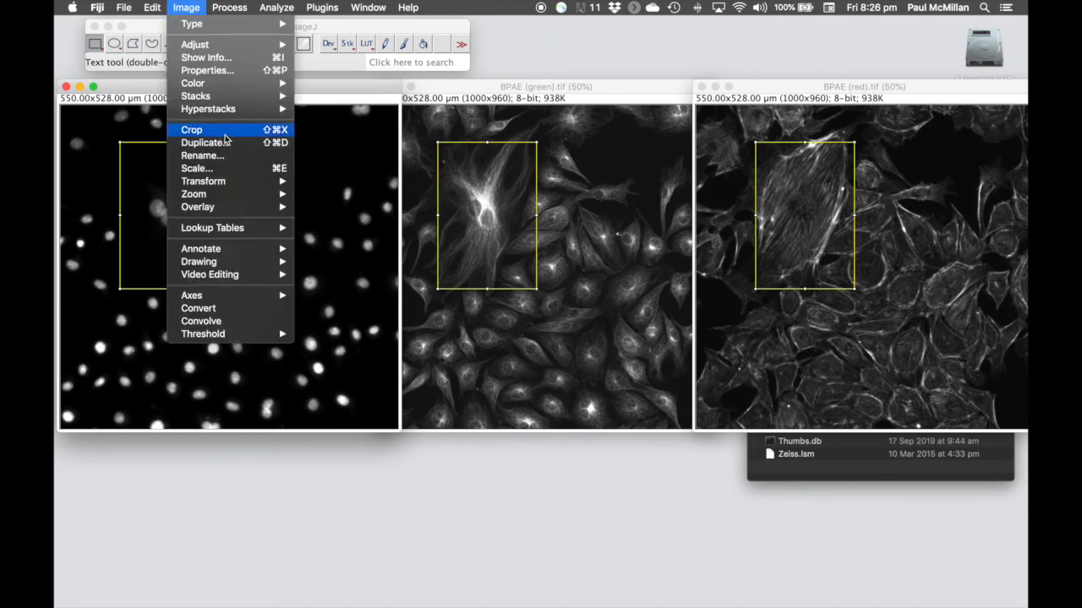
{"action": "left_click", "coordinate": [263, 135]}
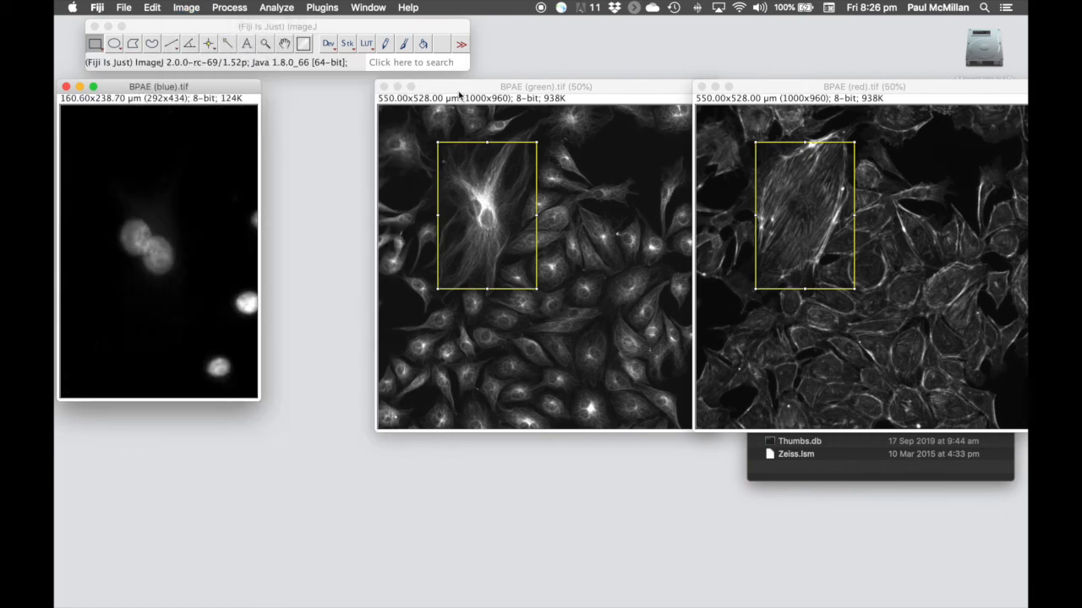
{"action": "left_click", "coordinate": [459, 96]}
{"action": "left_click", "coordinate": [187, 8]}
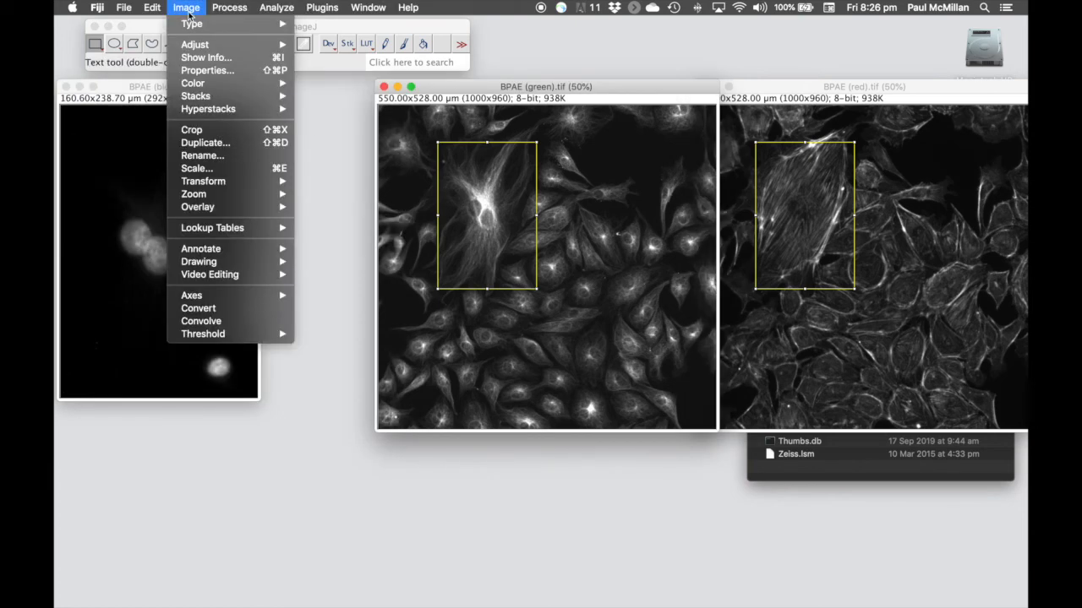
{"action": "left_click", "coordinate": [216, 131]}
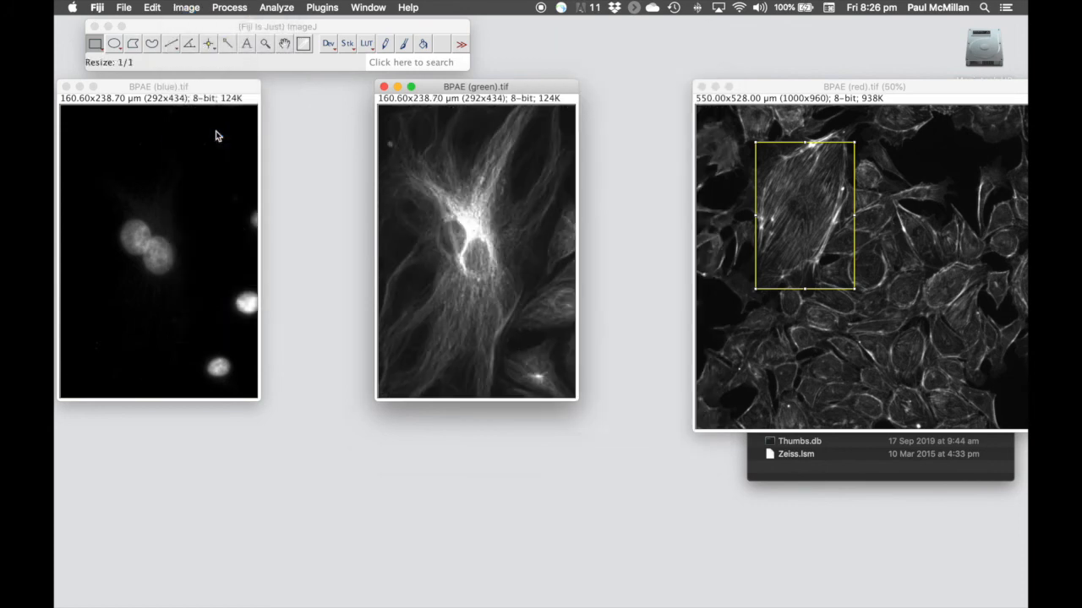
{"action": "left_click", "coordinate": [757, 89]}
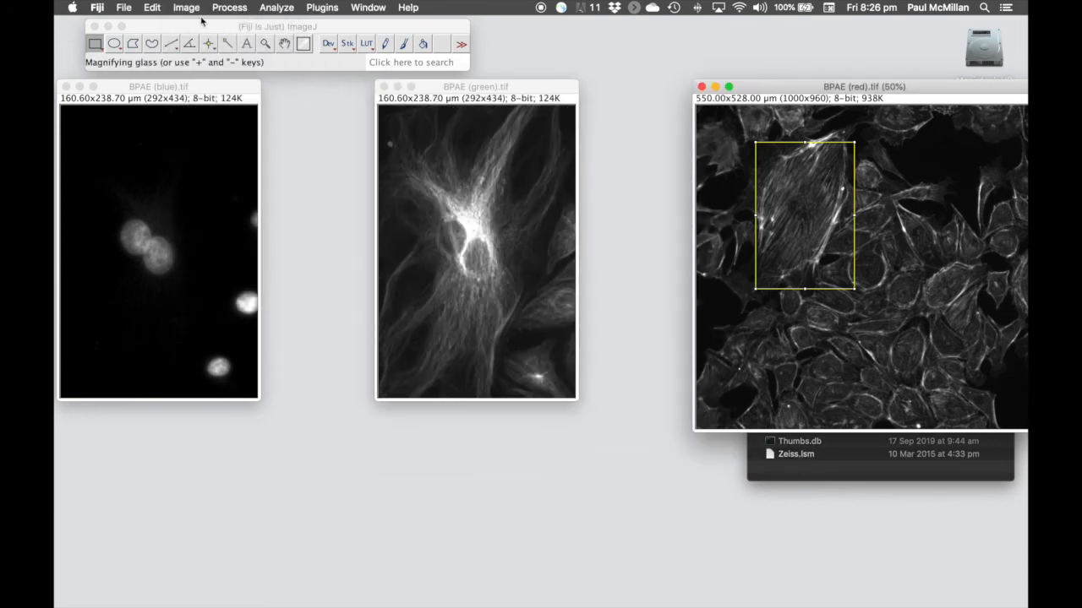
{"action": "left_click", "coordinate": [192, 10]}
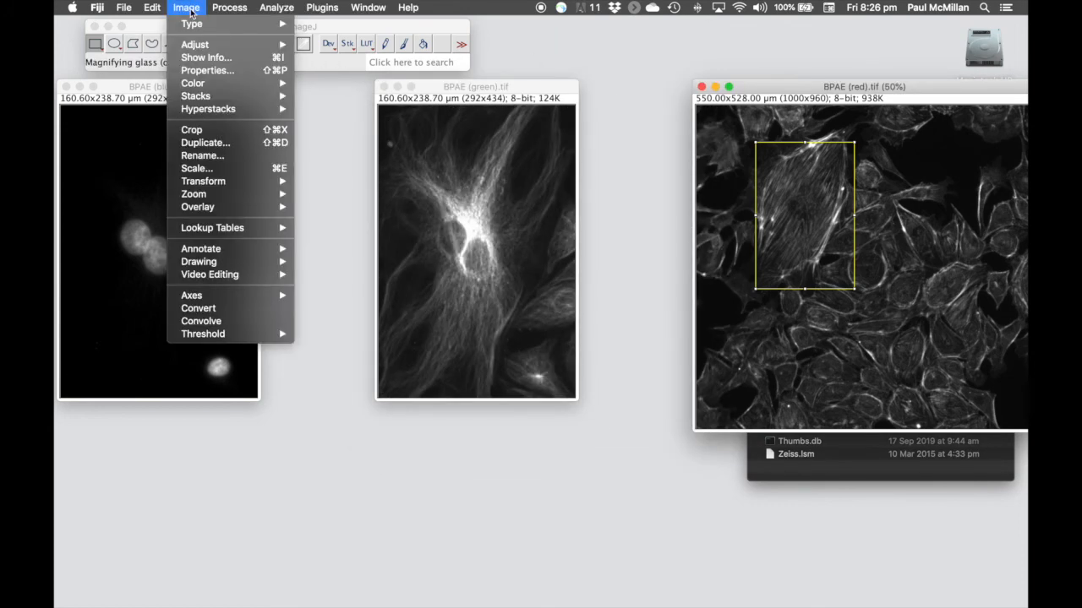
{"action": "left_click", "coordinate": [204, 130]}
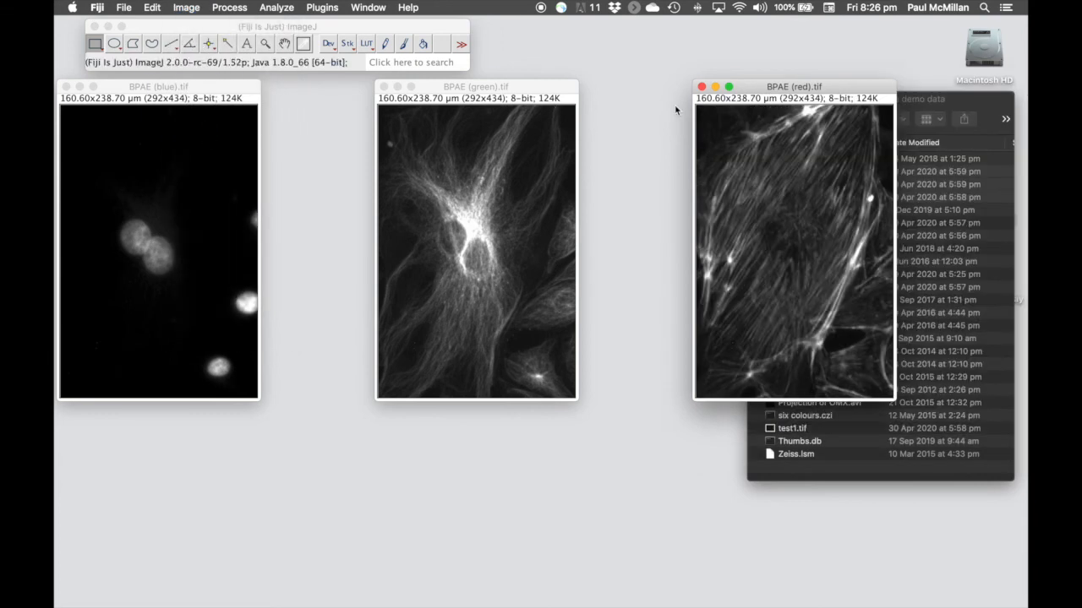
{"action": "left_click_drag", "start_coordinate": [819, 88], "coordinate": [728, 90]}
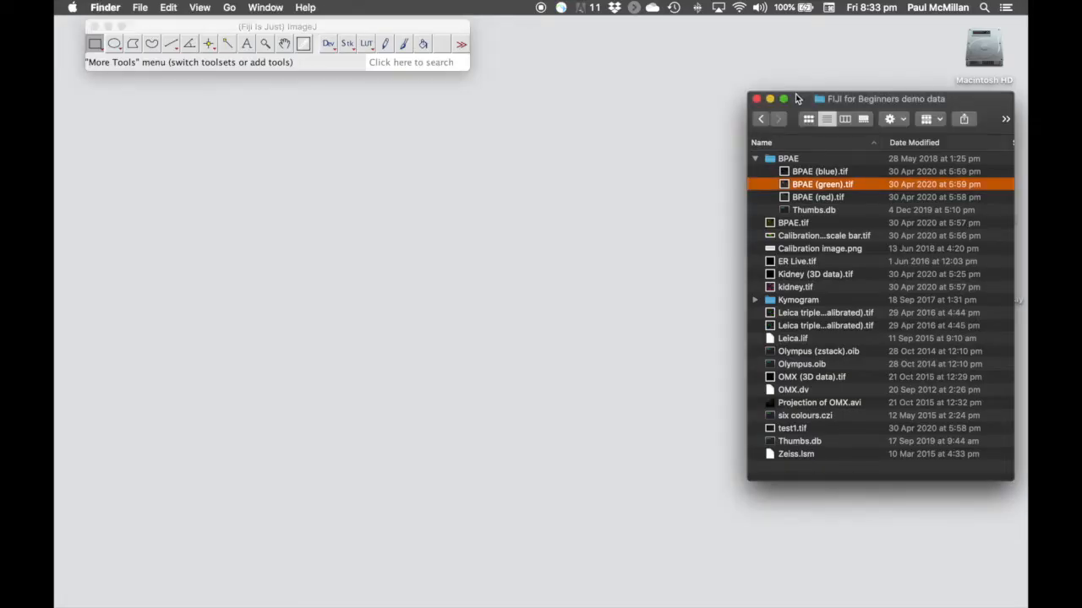
Step: Open BPAE (green).tif from the demo data folder in Fiji and apply the Fire lookup table to it
{"action": "left_click_drag", "start_coordinate": [806, 187], "coordinate": [295, 61]}
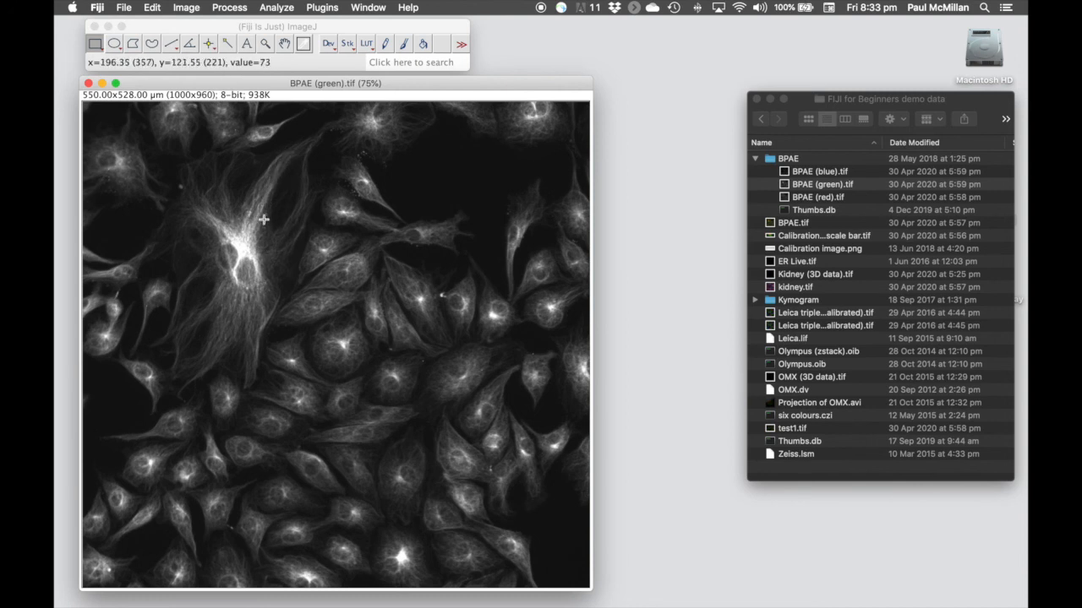
{"action": "left_click", "coordinate": [201, 26]}
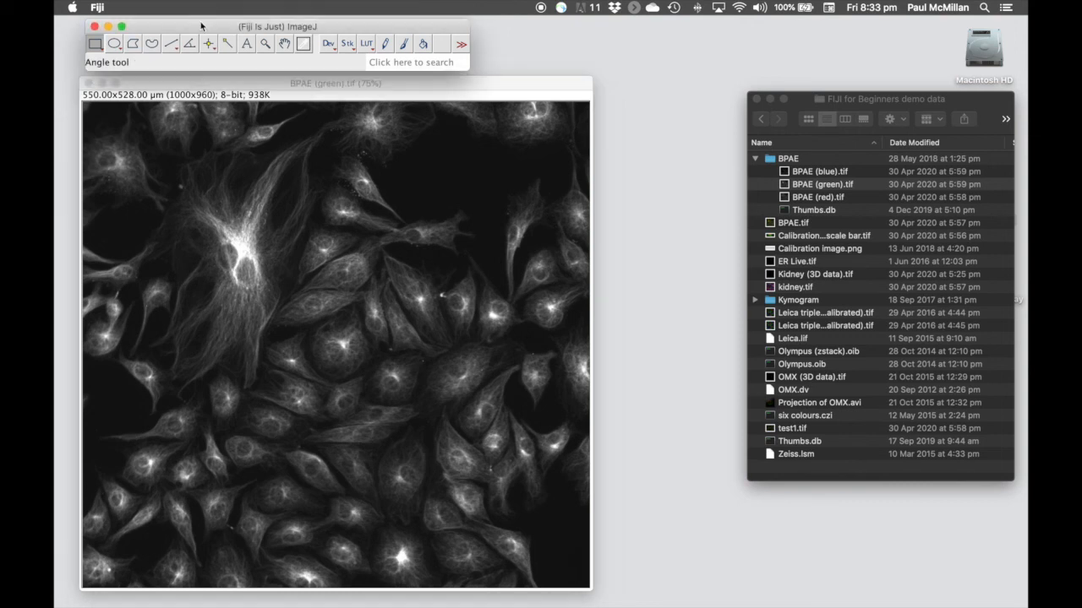
{"action": "left_click", "coordinate": [189, 10]}
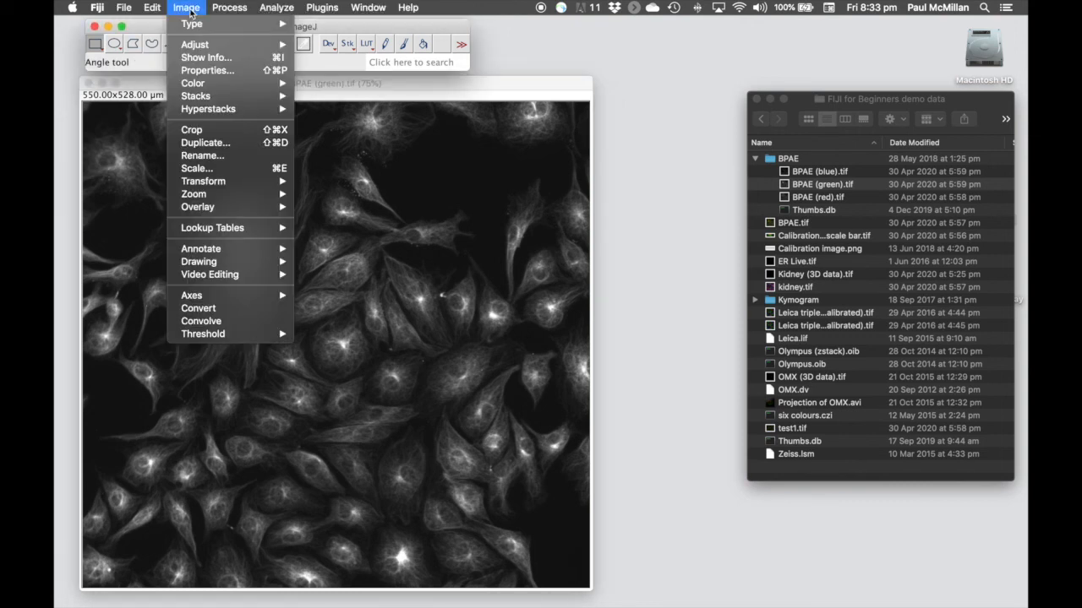
{"action": "mouse_move", "coordinate": [233, 229]}
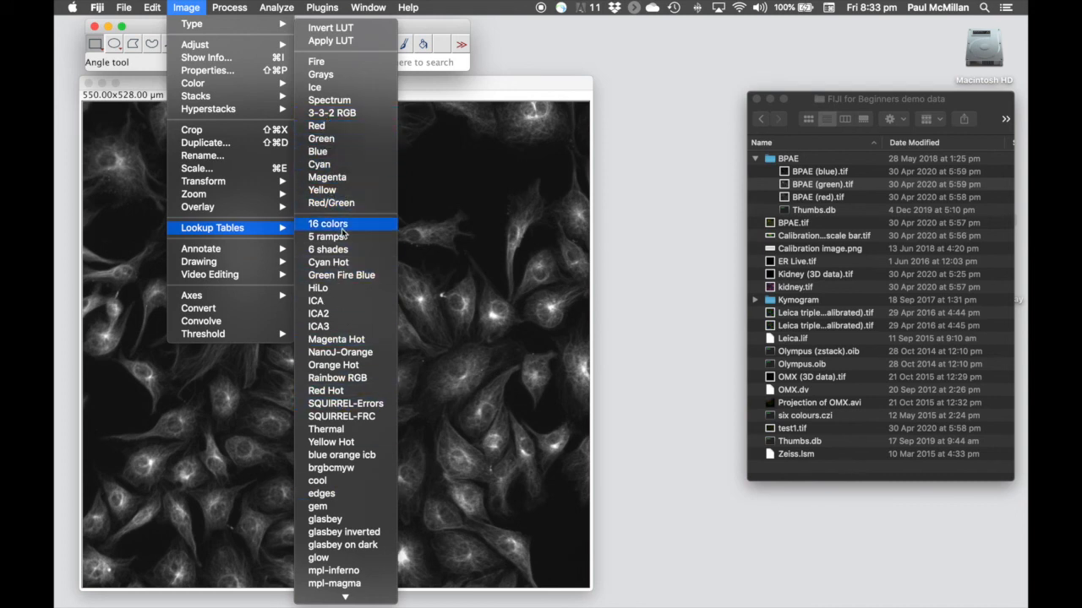
{"action": "left_click", "coordinate": [445, 31]}
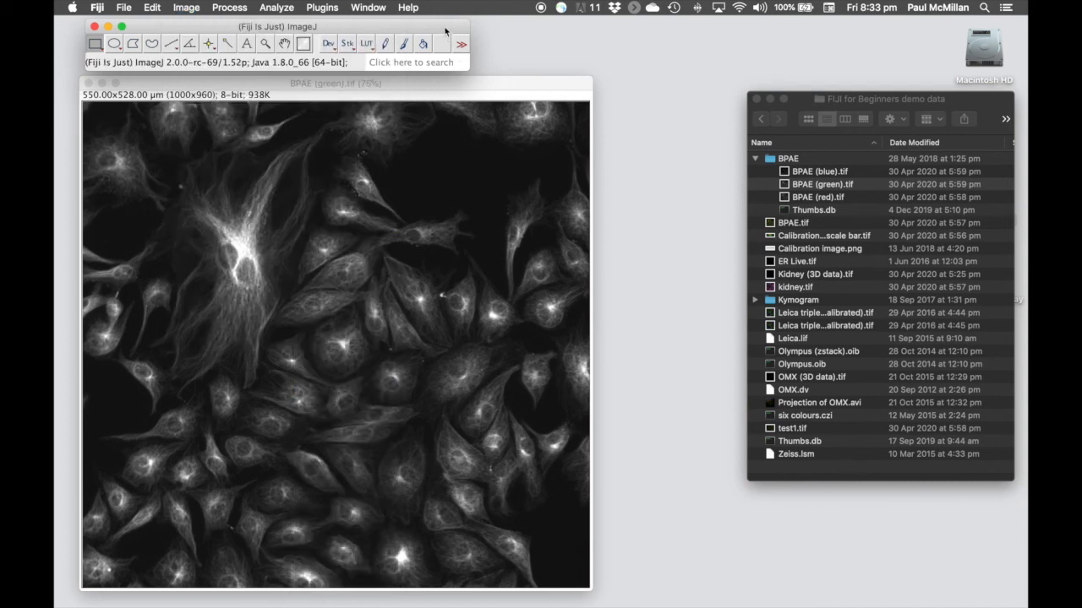
{"action": "left_click", "coordinate": [367, 45]}
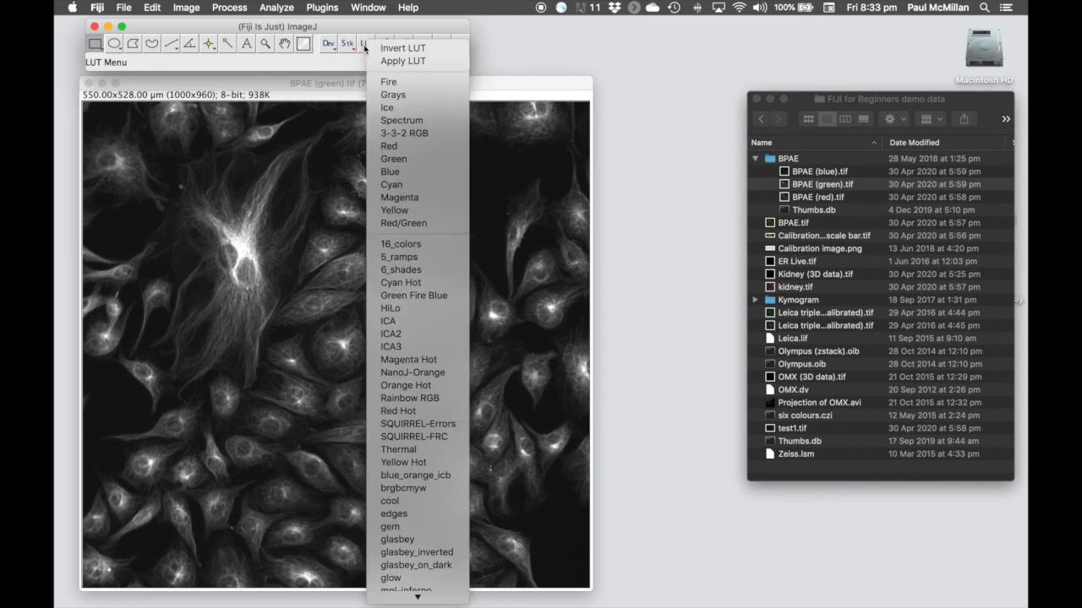
{"action": "left_click", "coordinate": [368, 41]}
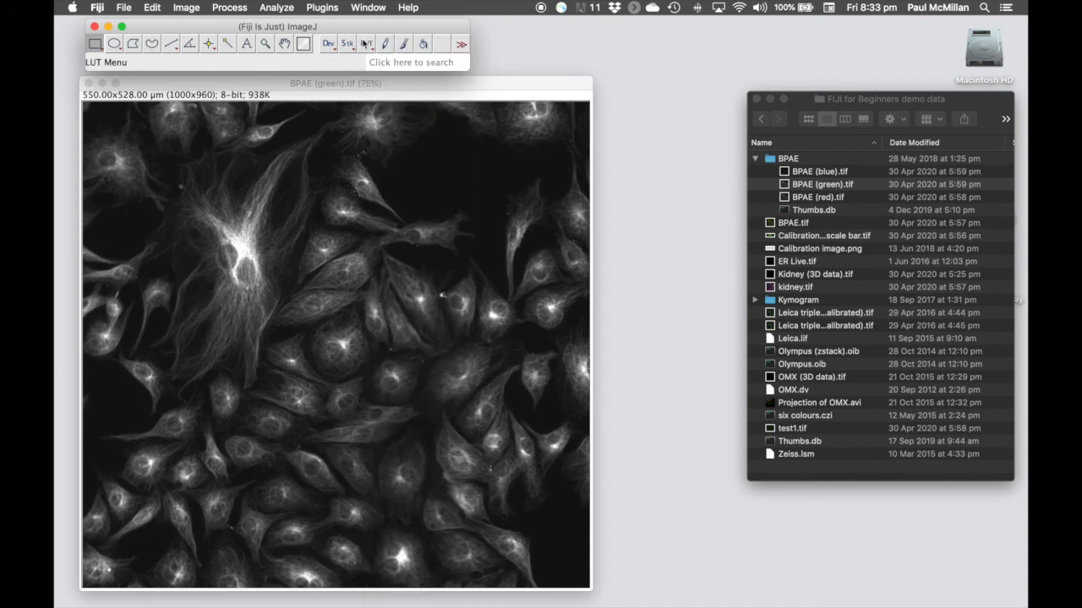
{"action": "left_click", "coordinate": [366, 44]}
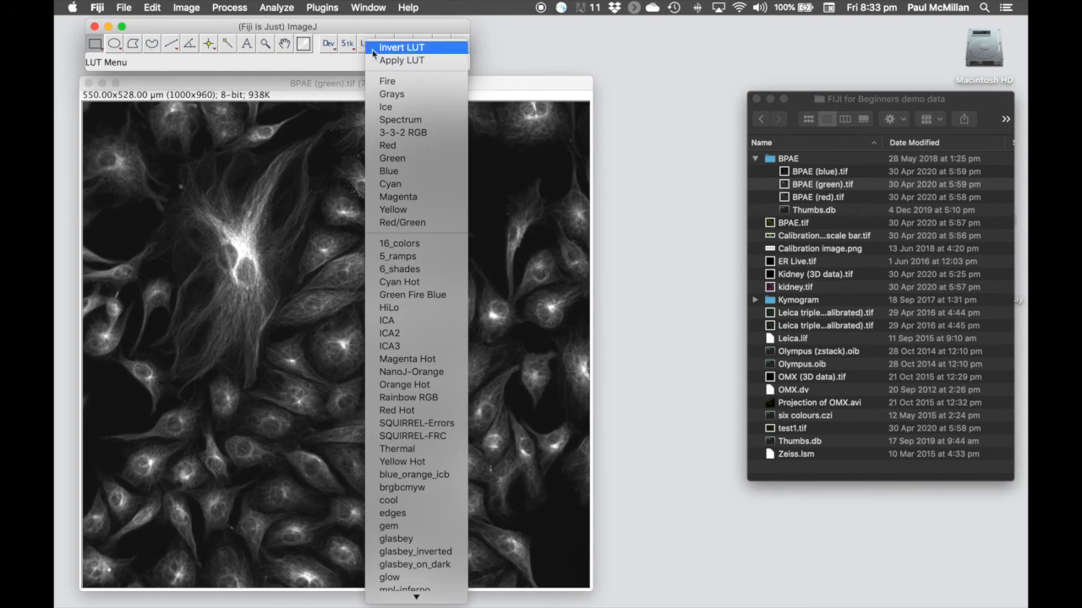
{"action": "left_click", "coordinate": [404, 82]}
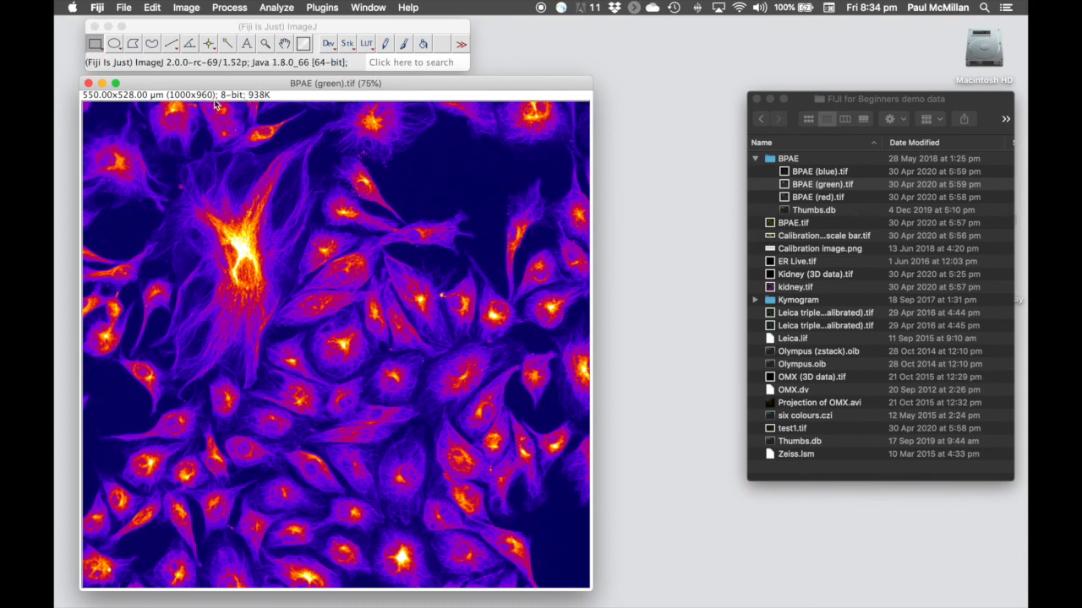
Step: Convert the Fire-coloured green channel image to RGB Color and review the file formats available for saving it
{"action": "left_click", "coordinate": [187, 7]}
{"action": "mouse_move", "coordinate": [198, 25]}
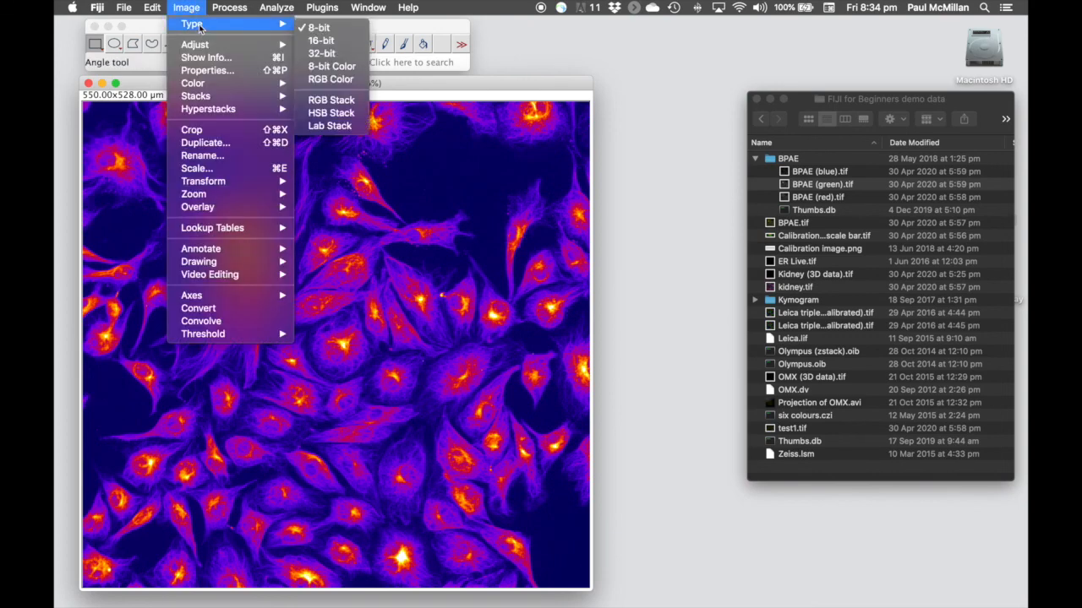
{"action": "left_click", "coordinate": [329, 79]}
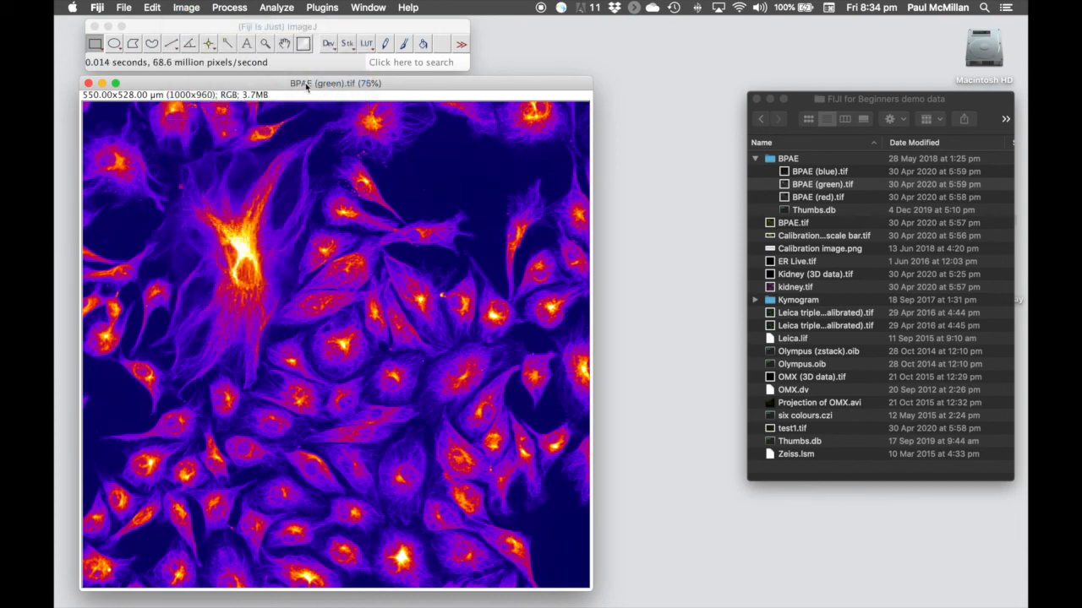
{"action": "left_click", "coordinate": [123, 10]}
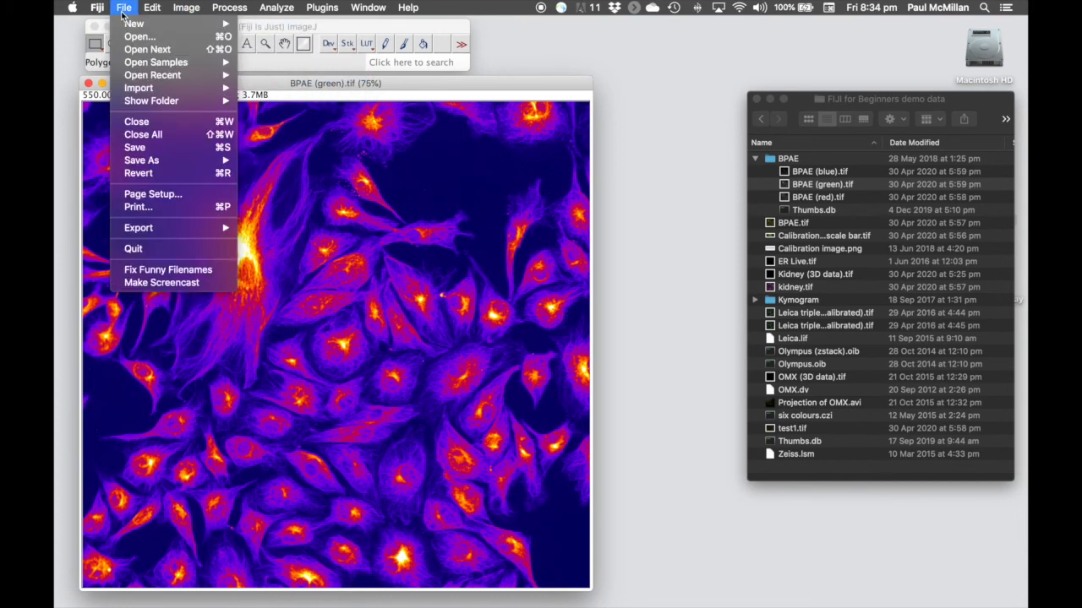
{"action": "mouse_move", "coordinate": [205, 167]}
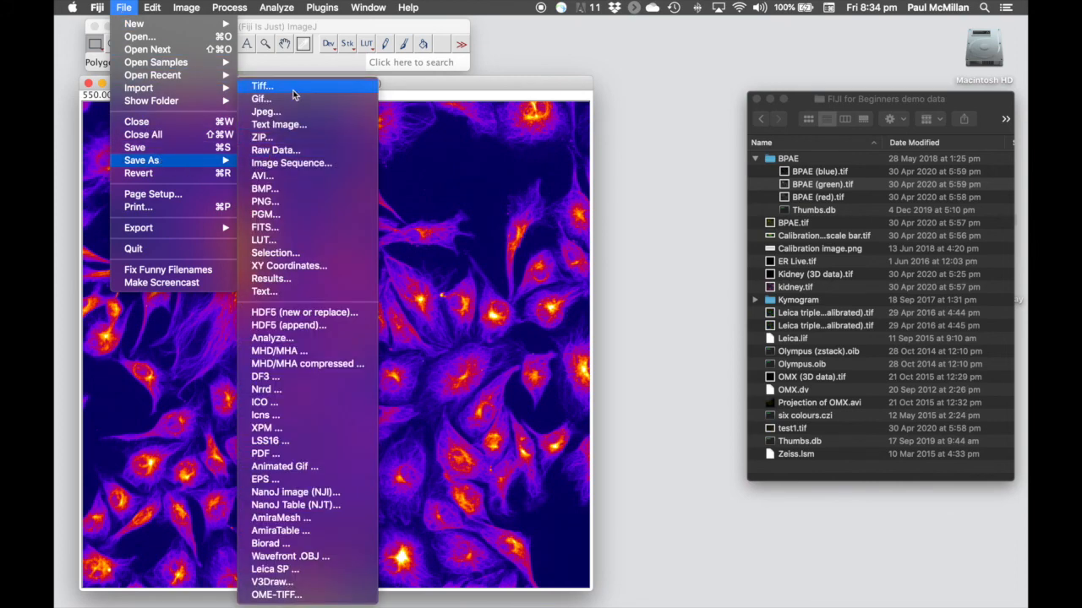
{"action": "left_click", "coordinate": [539, 90]}
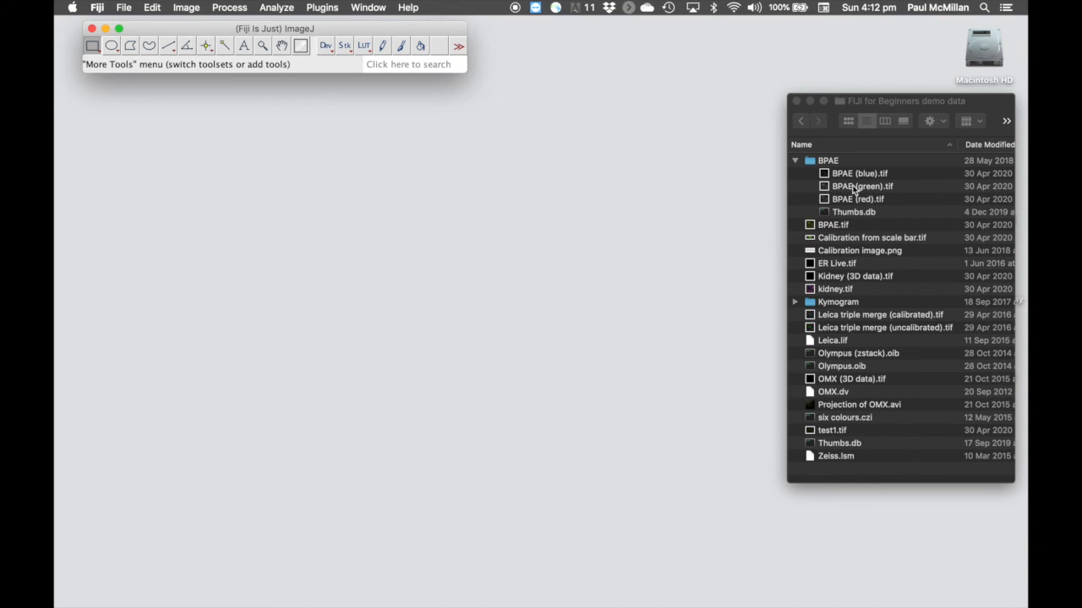
Step: Load a fresh 8-bit copy of BPAE (green).tif and colour it with the Fire lookup table
{"action": "left_click_drag", "start_coordinate": [853, 189], "coordinate": [296, 66]}
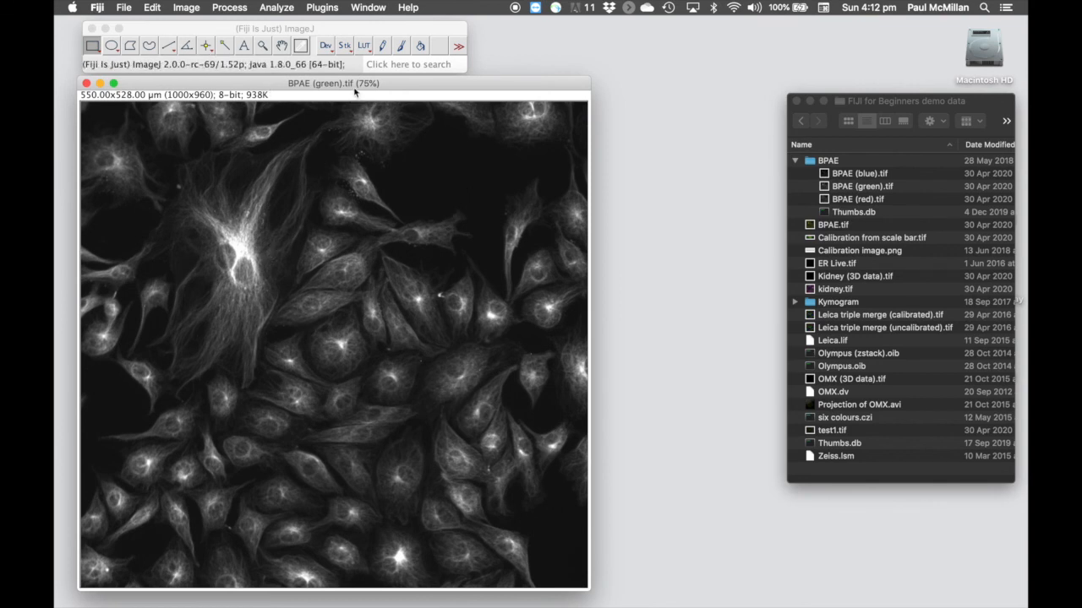
{"action": "left_click", "coordinate": [364, 46]}
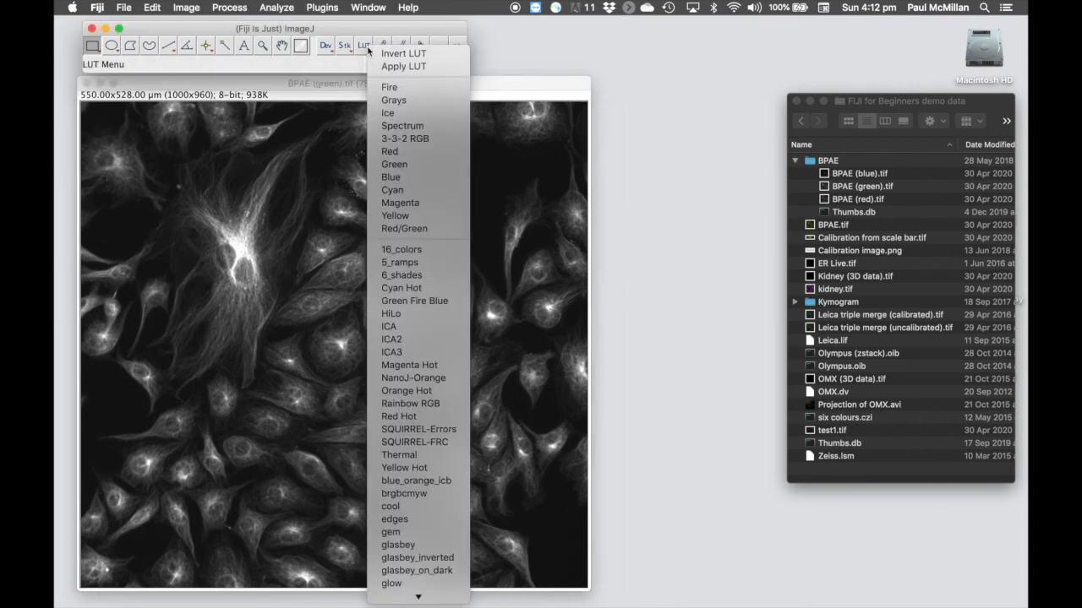
{"action": "left_click", "coordinate": [406, 88]}
{"action": "left_click", "coordinate": [404, 83]}
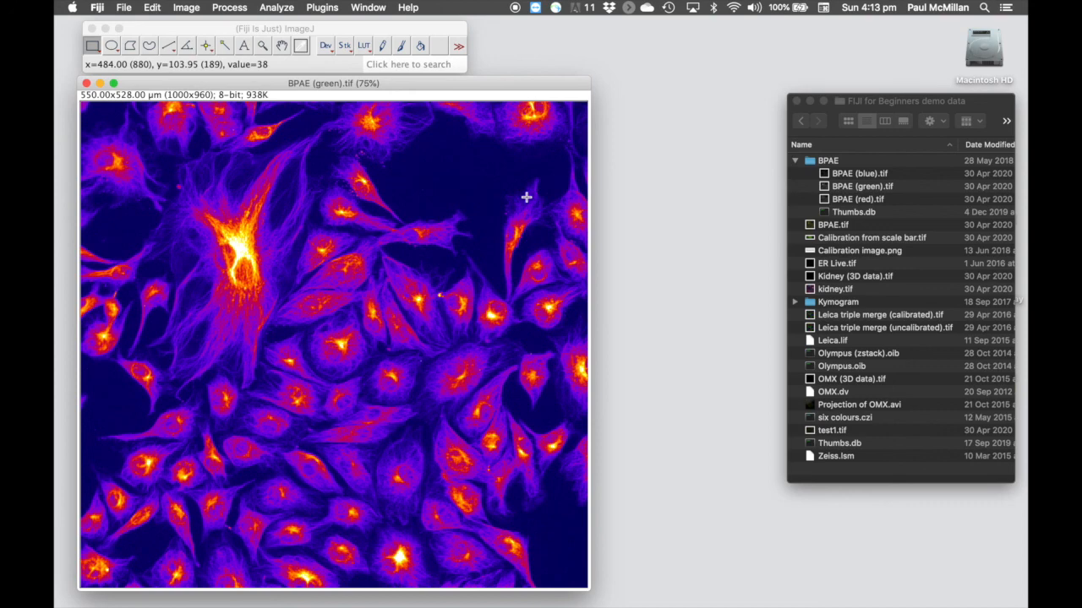
Step: Start adding a calibration bar to the Fire-coloured image and move its settings dialog off the image to reveal the preview
{"action": "left_click", "coordinate": [285, 31]}
{"action": "left_click", "coordinate": [277, 8]}
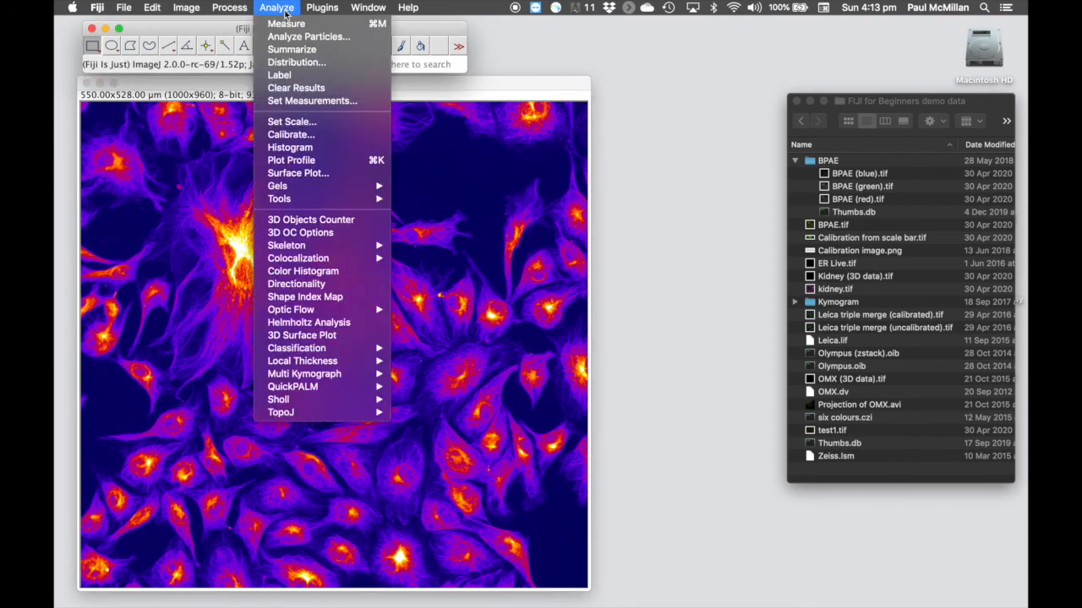
{"action": "mouse_move", "coordinate": [336, 203]}
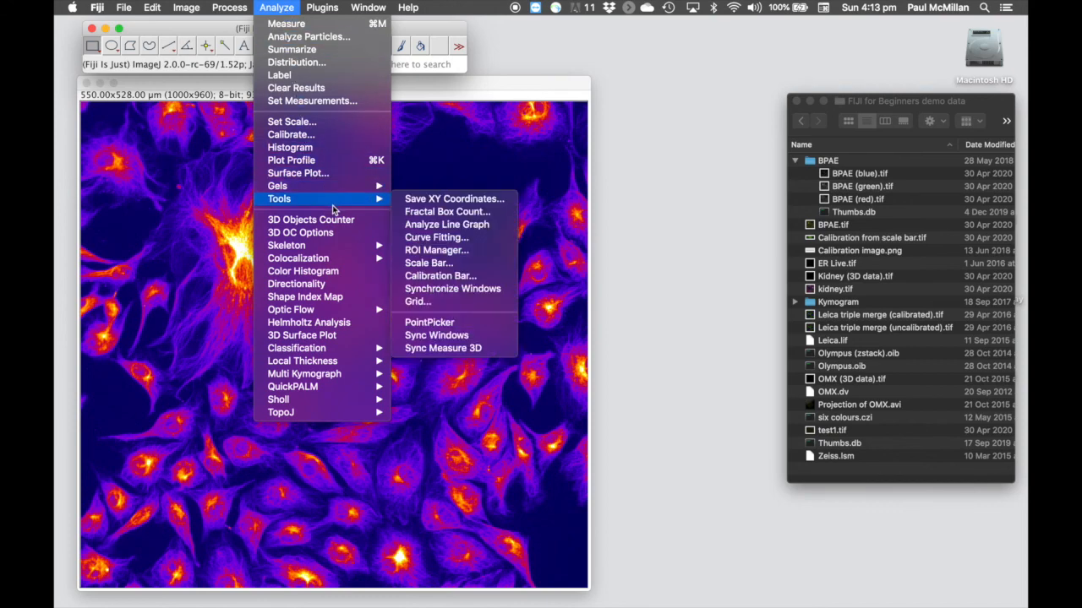
{"action": "left_click", "coordinate": [467, 282]}
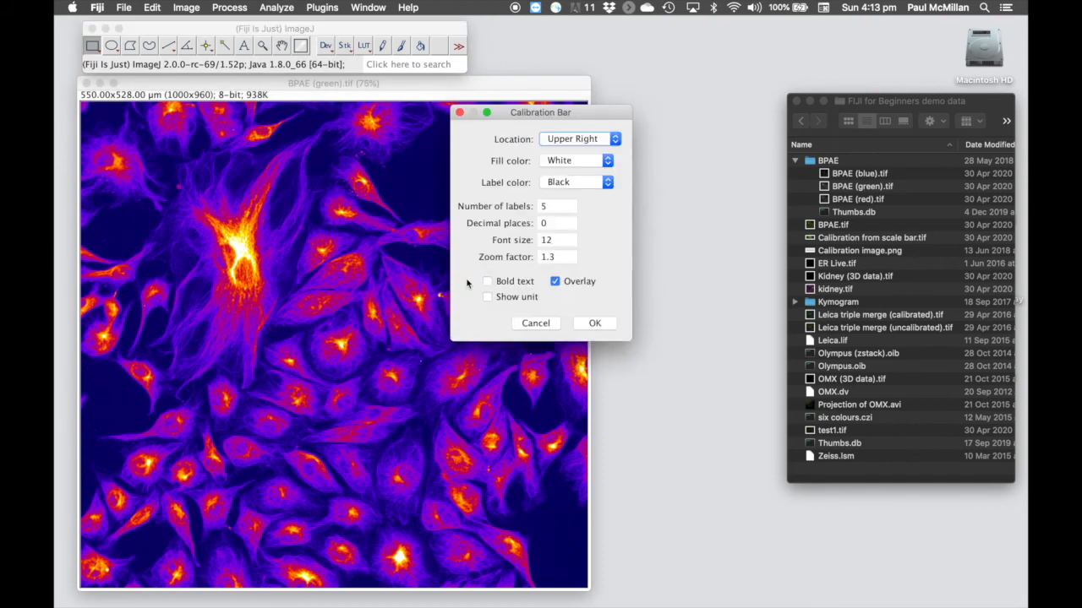
{"action": "left_click_drag", "start_coordinate": [527, 122], "coordinate": [674, 92]}
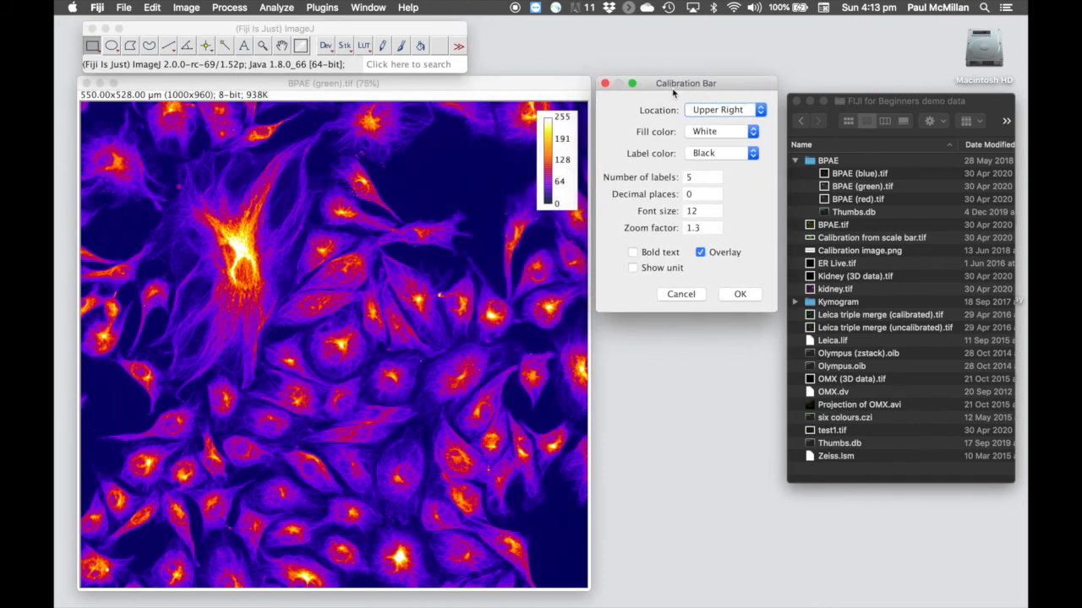
Step: Review the calibration bar's location, fill colour, label colour and decimal places settings, keeping Upper Right, White, Black and 0
{"action": "left_click", "coordinate": [730, 112]}
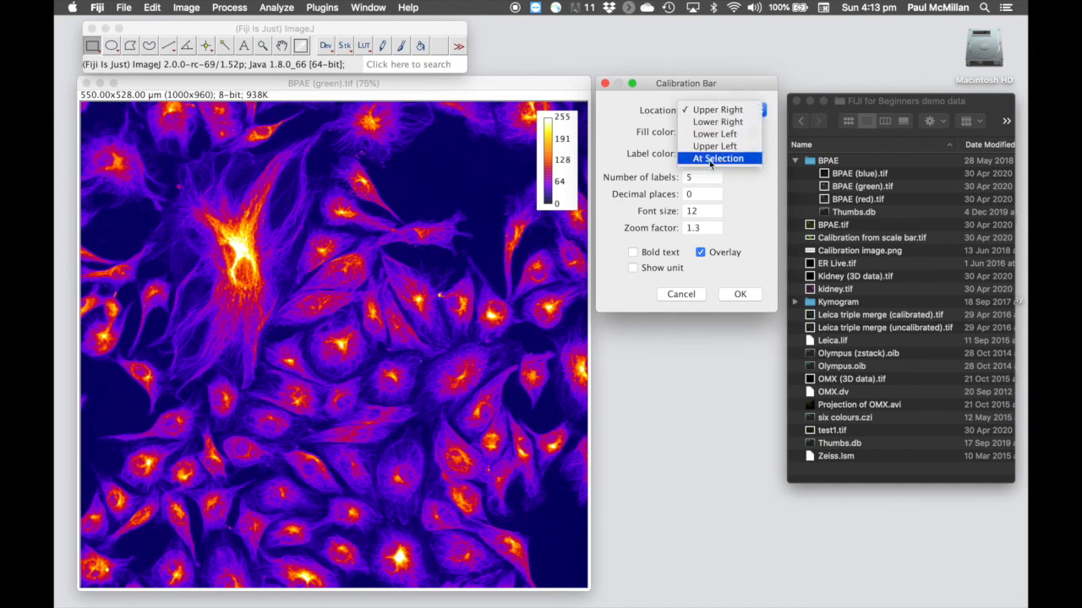
{"action": "left_click", "coordinate": [717, 111]}
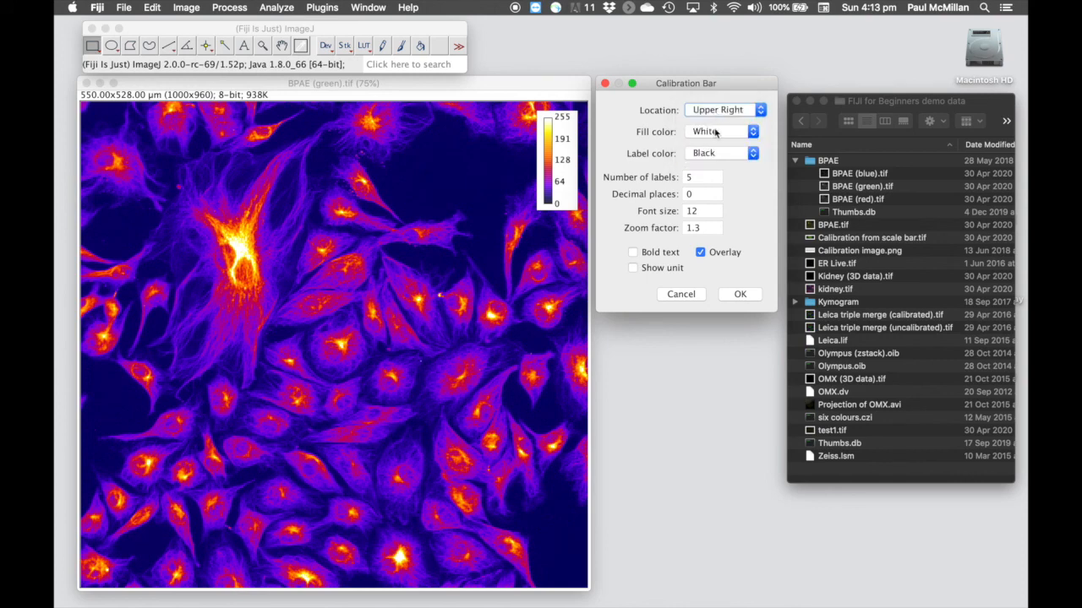
{"action": "left_click", "coordinate": [715, 133]}
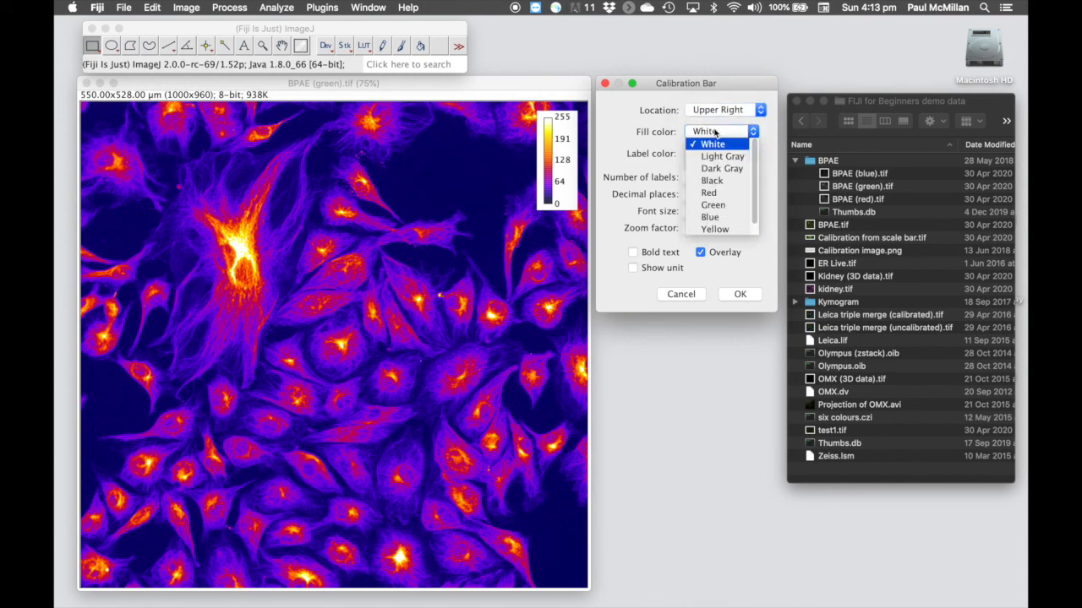
{"action": "left_click", "coordinate": [717, 180]}
{"action": "left_click", "coordinate": [727, 135]}
{"action": "left_click", "coordinate": [722, 144]}
{"action": "left_click", "coordinate": [728, 154]}
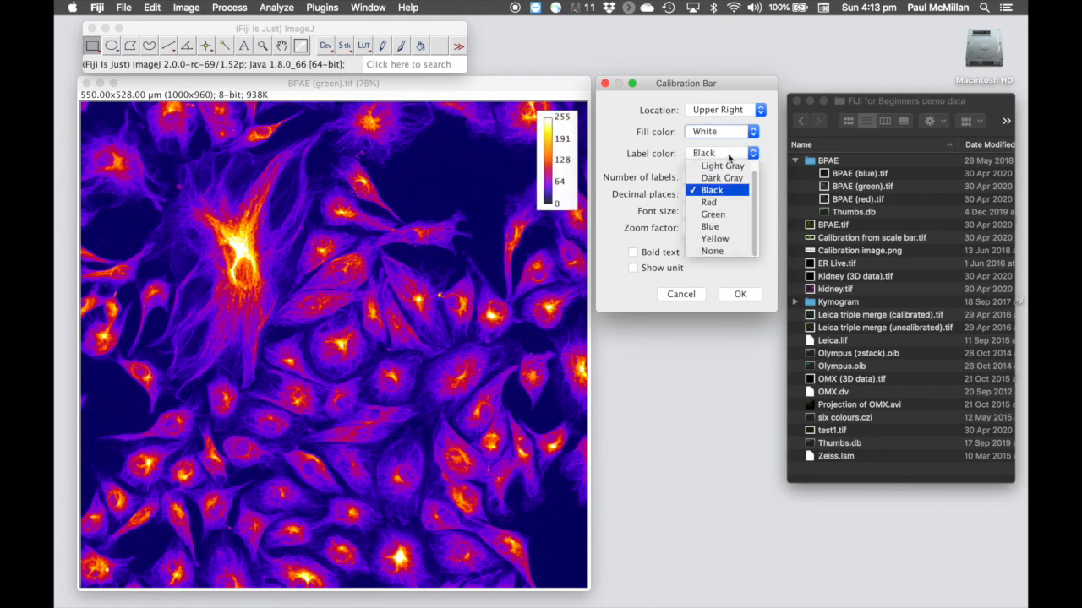
{"action": "left_click", "coordinate": [679, 163]}
{"action": "left_click", "coordinate": [701, 192]}
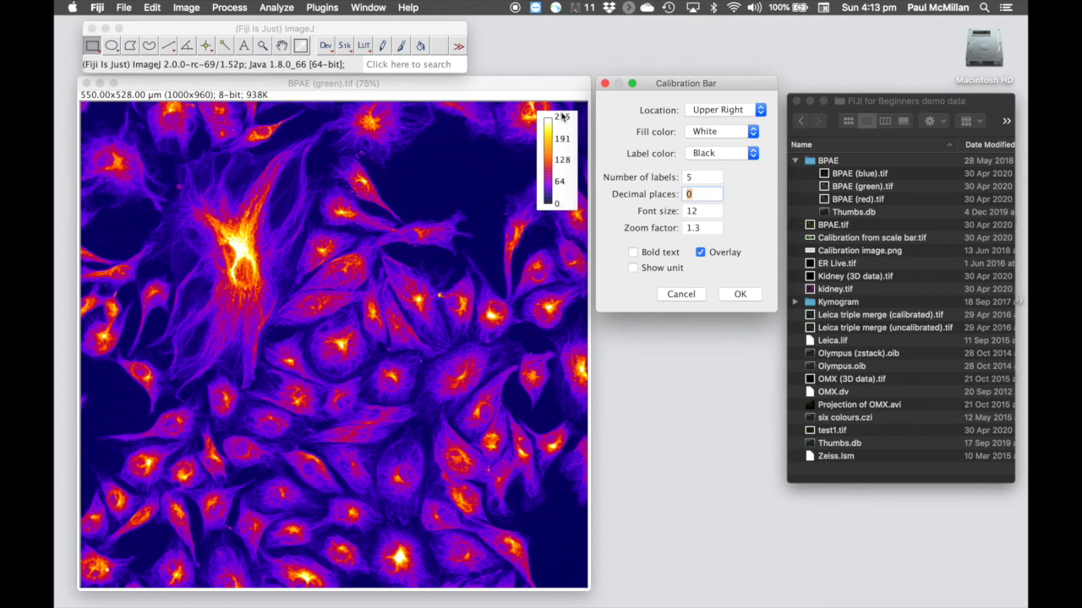
Step: Turn off the overlay option, generate the separate image with the calibration bar, and move its window up fully into view
{"action": "left_click", "coordinate": [701, 253]}
{"action": "left_click", "coordinate": [741, 294]}
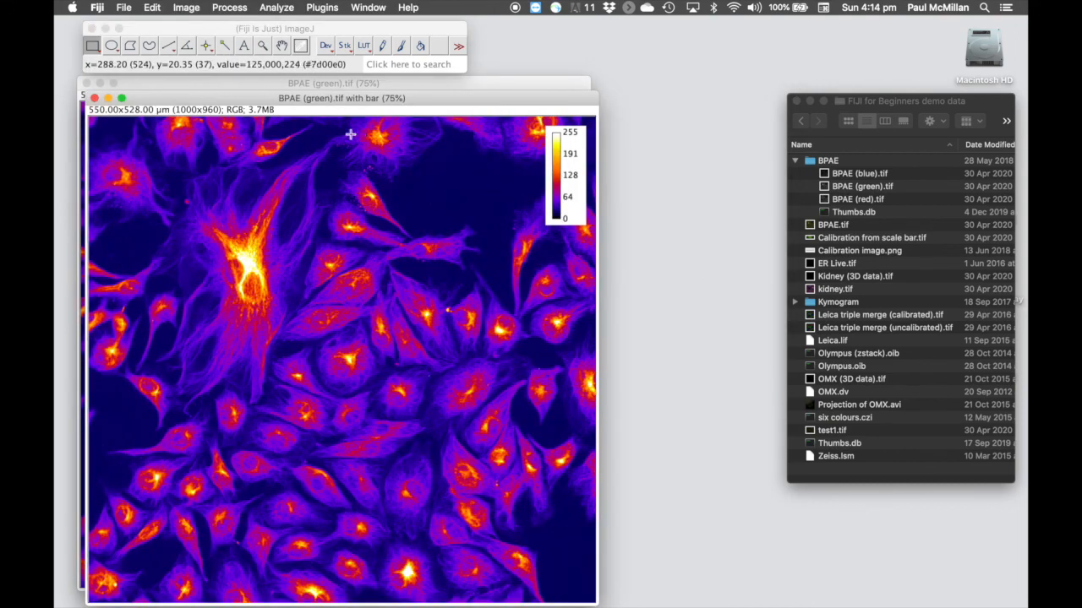
{"action": "left_click_drag", "start_coordinate": [279, 100], "coordinate": [280, 83]}
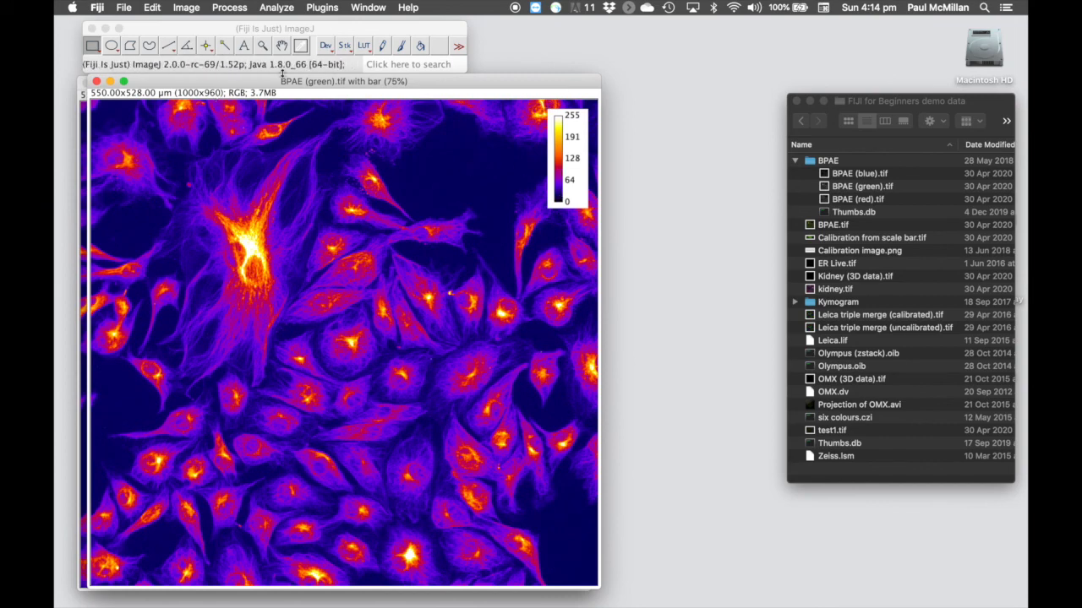
Step: Review the file formats available for saving the image with the calibration bar
{"action": "left_click", "coordinate": [125, 7]}
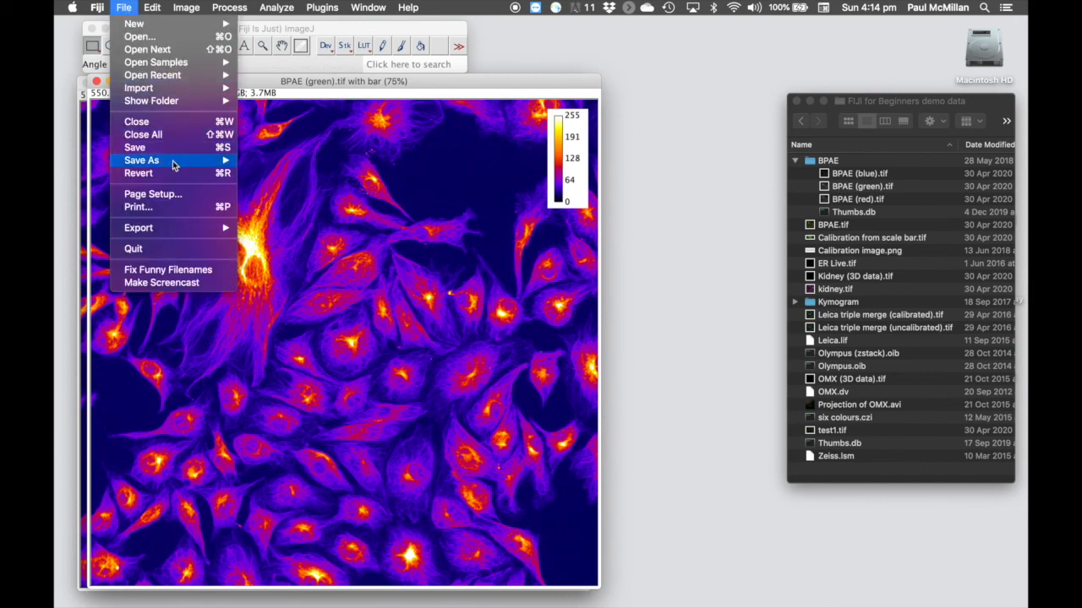
{"action": "mouse_move", "coordinate": [173, 161]}
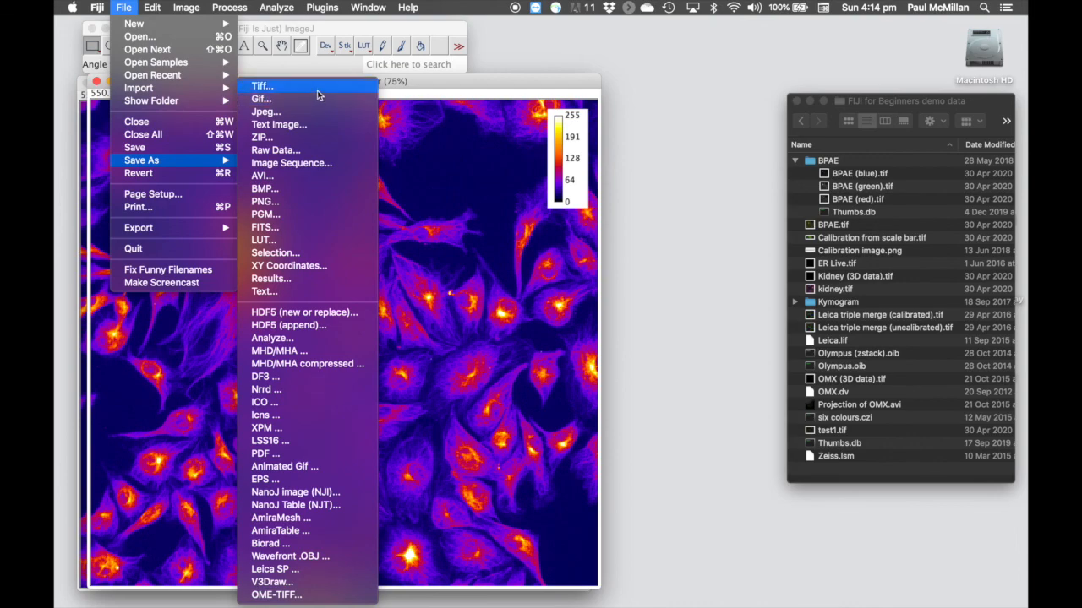